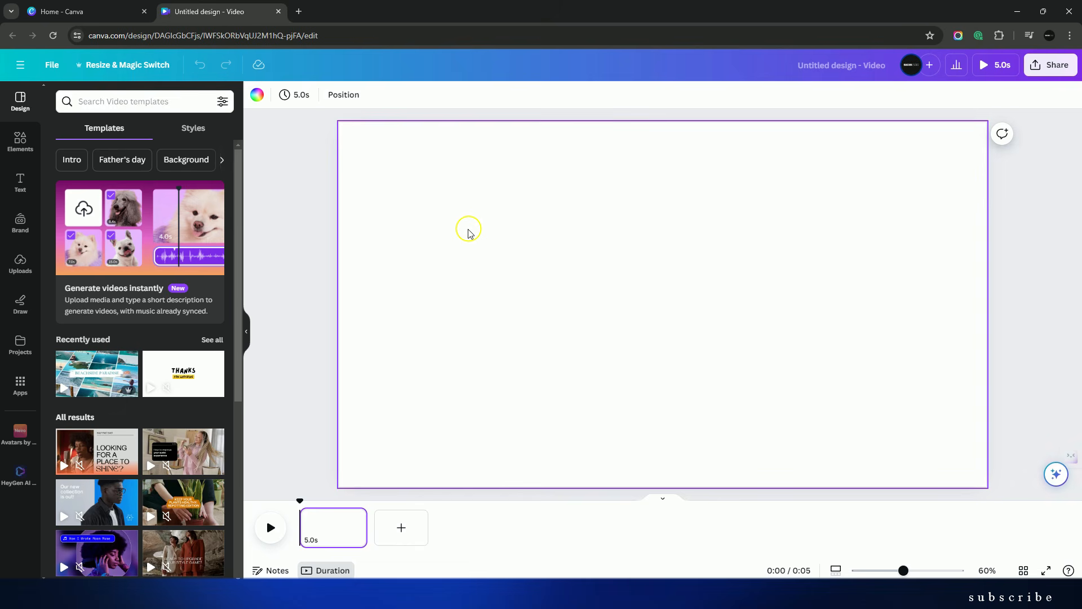
- Set the blank video page's background colour to solid green
left_click(536, 183)
left_click(250, 97)
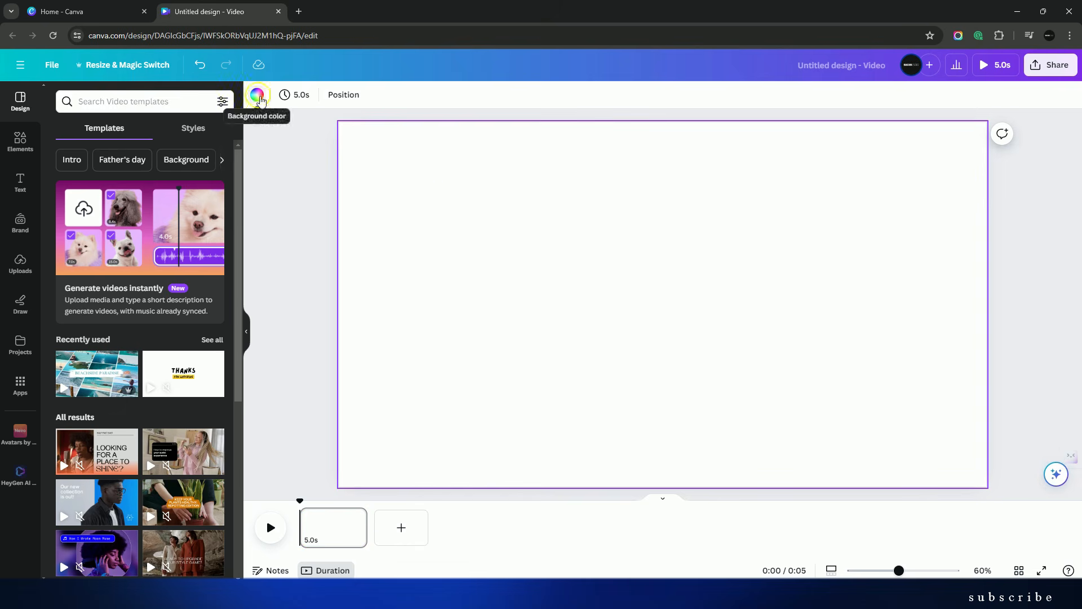
left_click(94, 473)
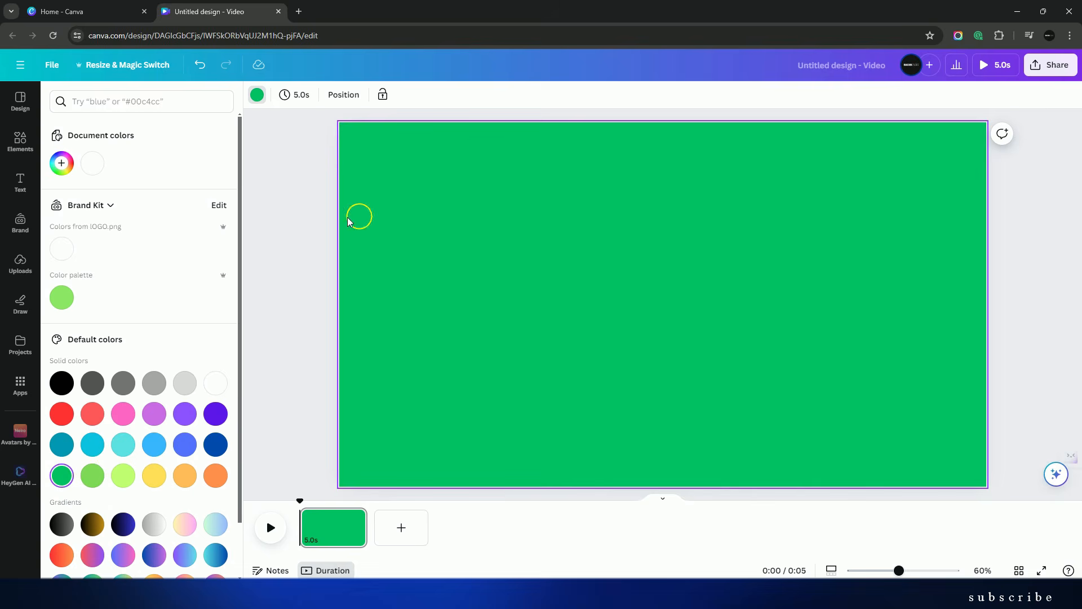
left_click(284, 208)
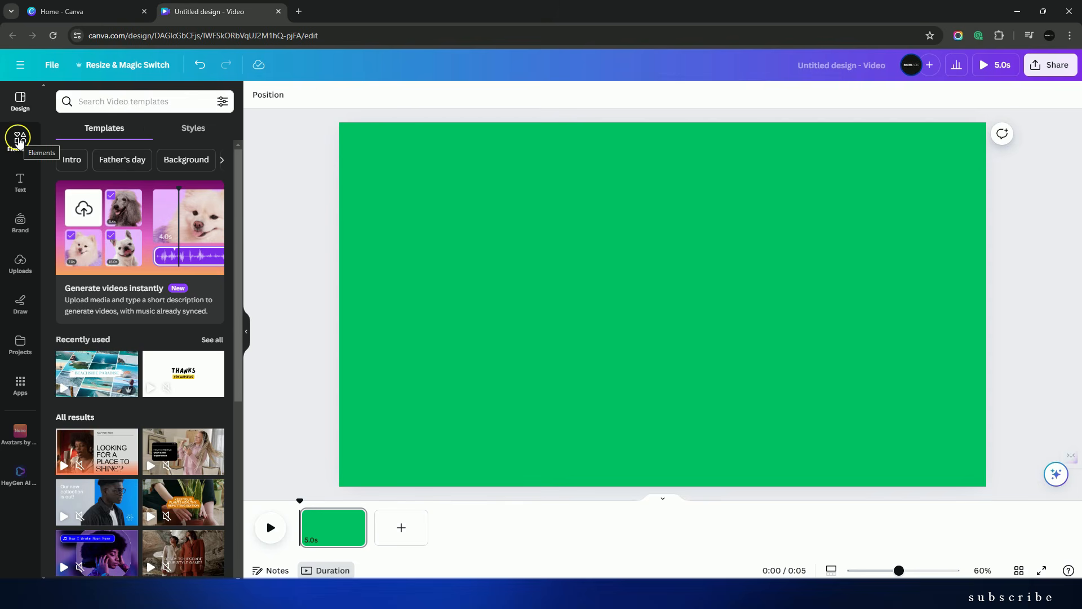
- Search the elements for "rain drops" and restrict the results to graphics
left_click(20, 140)
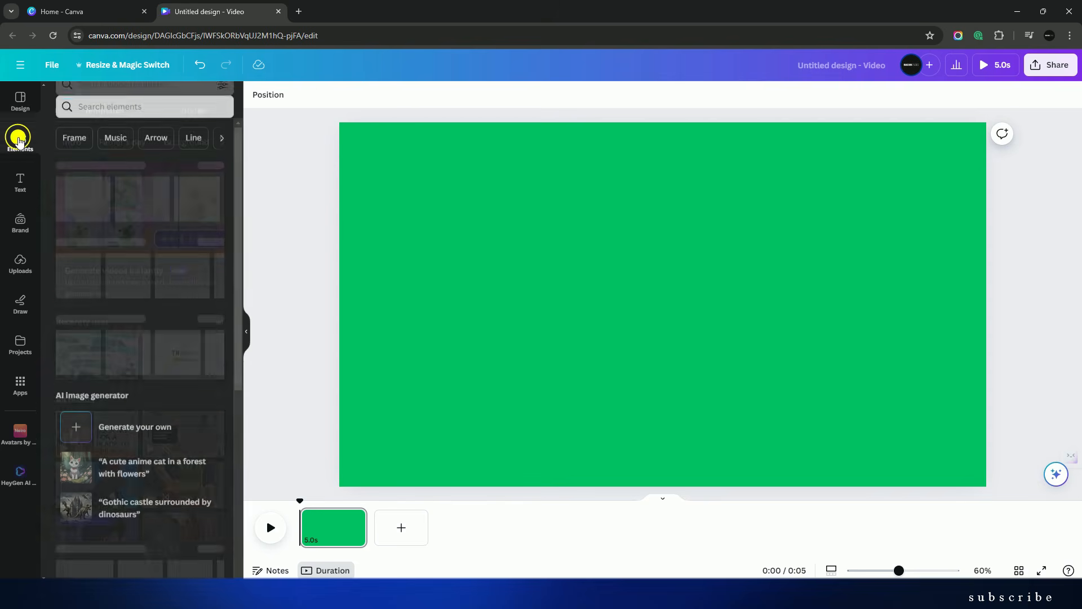
left_click(144, 101)
type("rain")
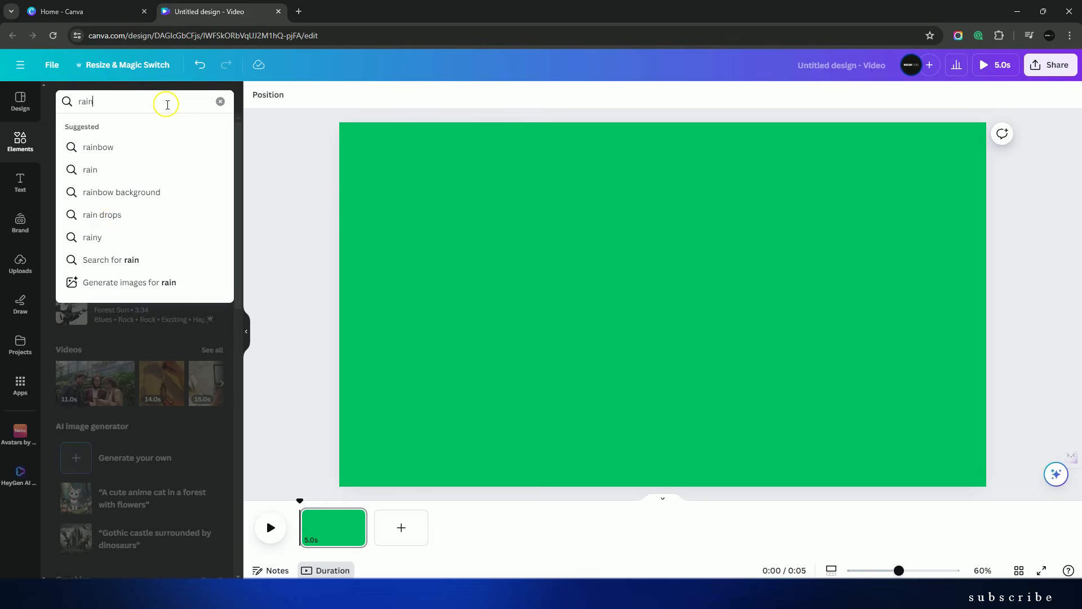
left_click(115, 212)
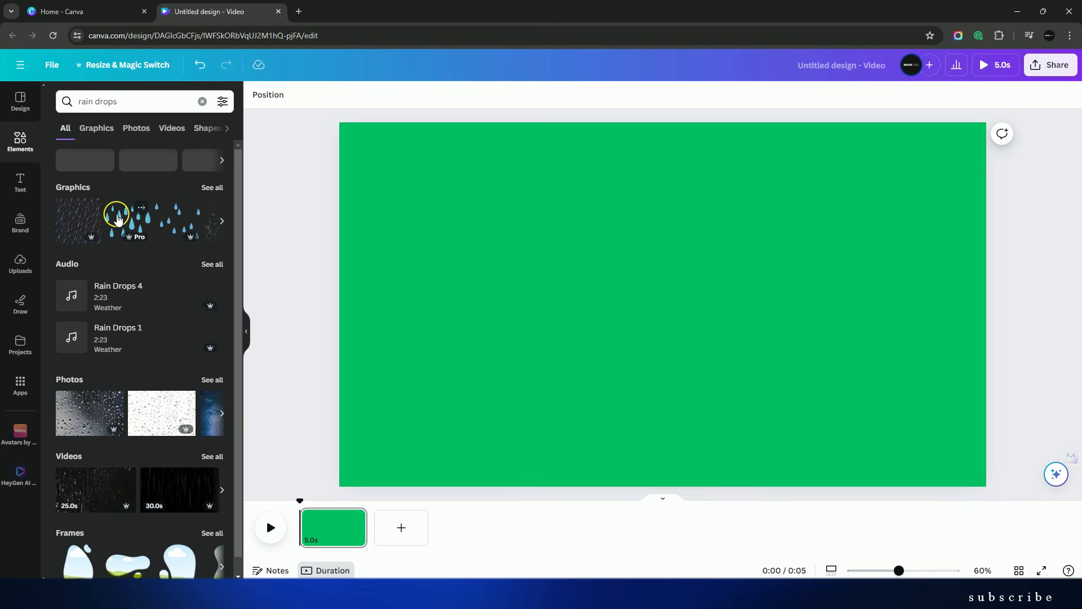
left_click(93, 128)
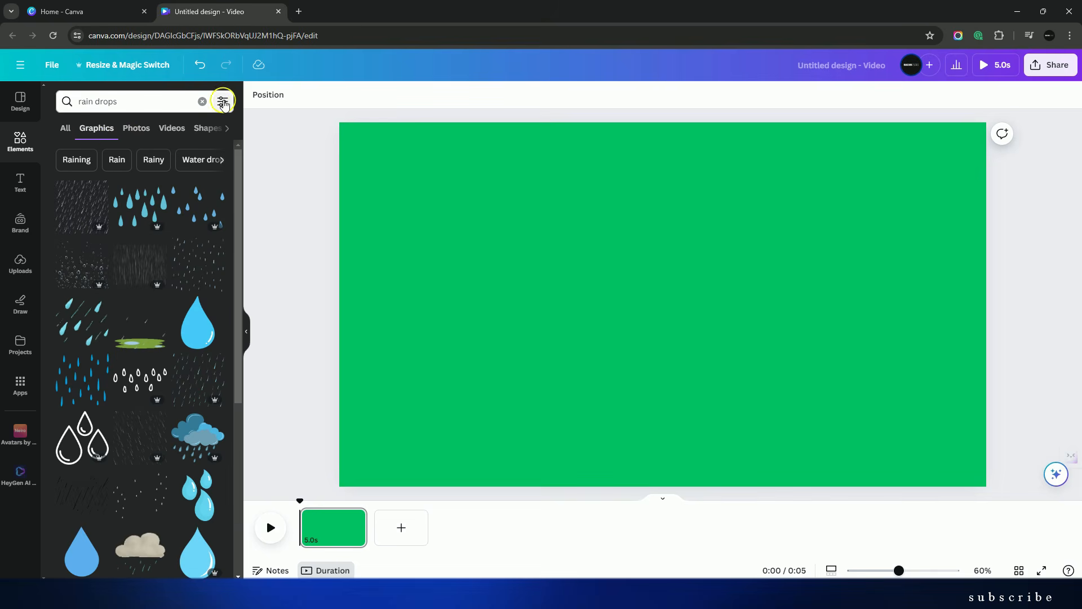
- Filter the graphics to animated ones and add the white outlined double rain cloud to the green page
left_click(223, 102)
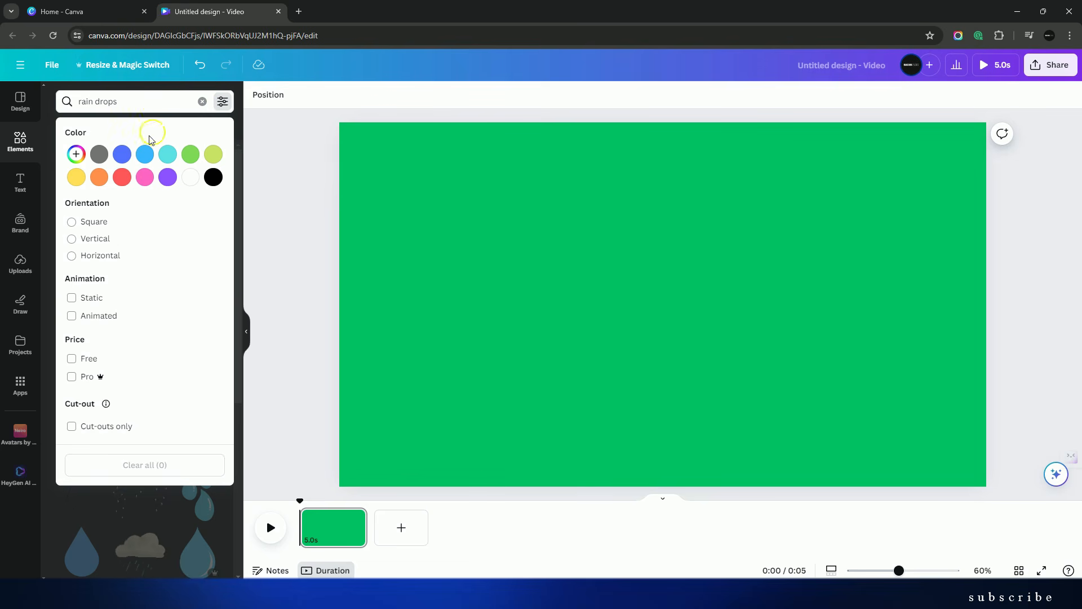
left_click(95, 317)
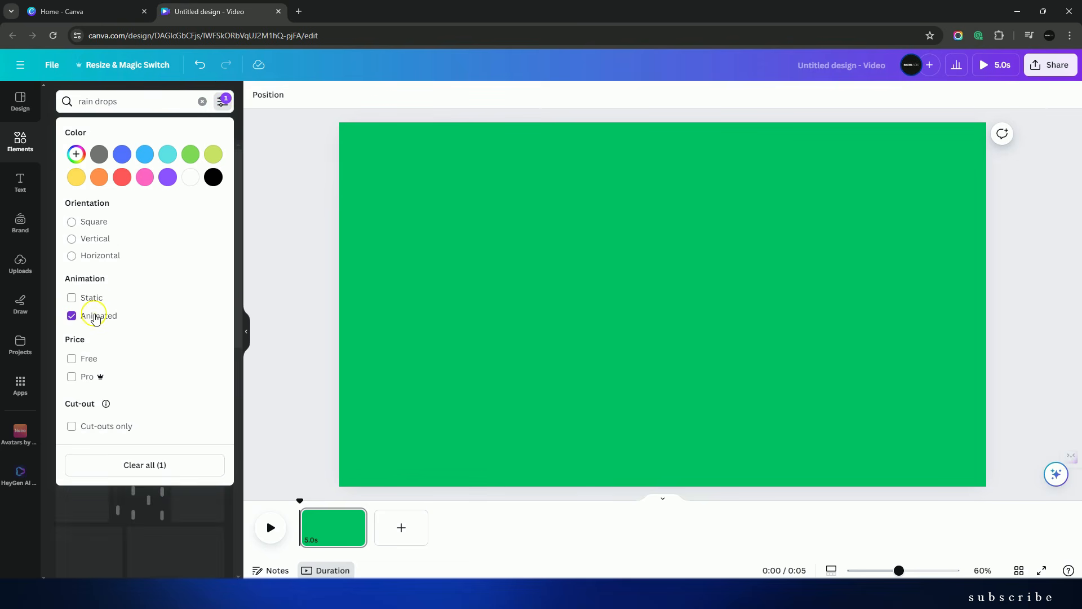
left_click(234, 174)
scroll(85, 330, "down", 6)
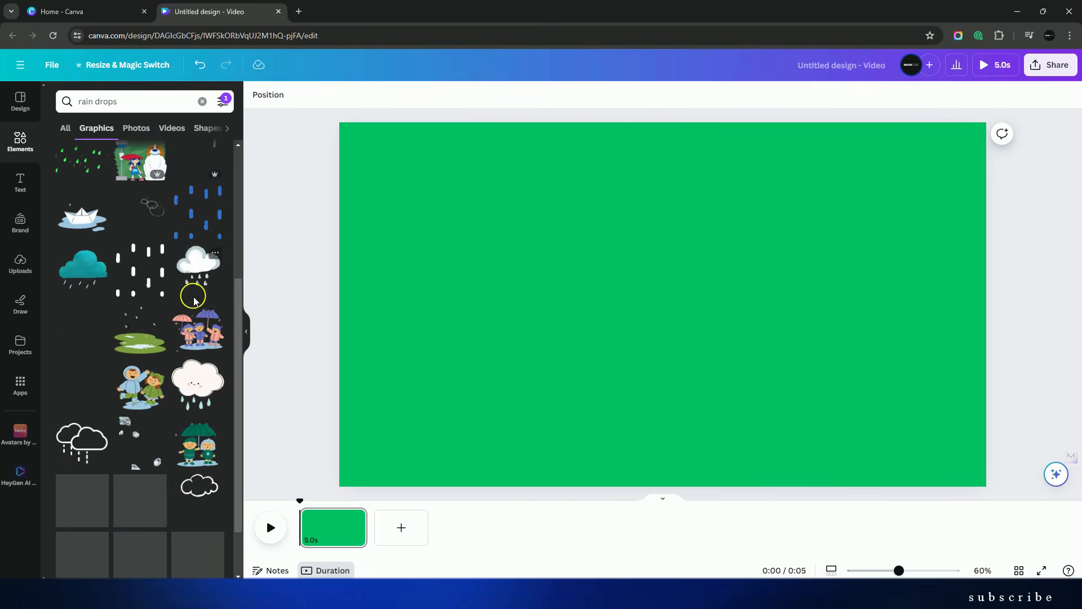
left_click(86, 330)
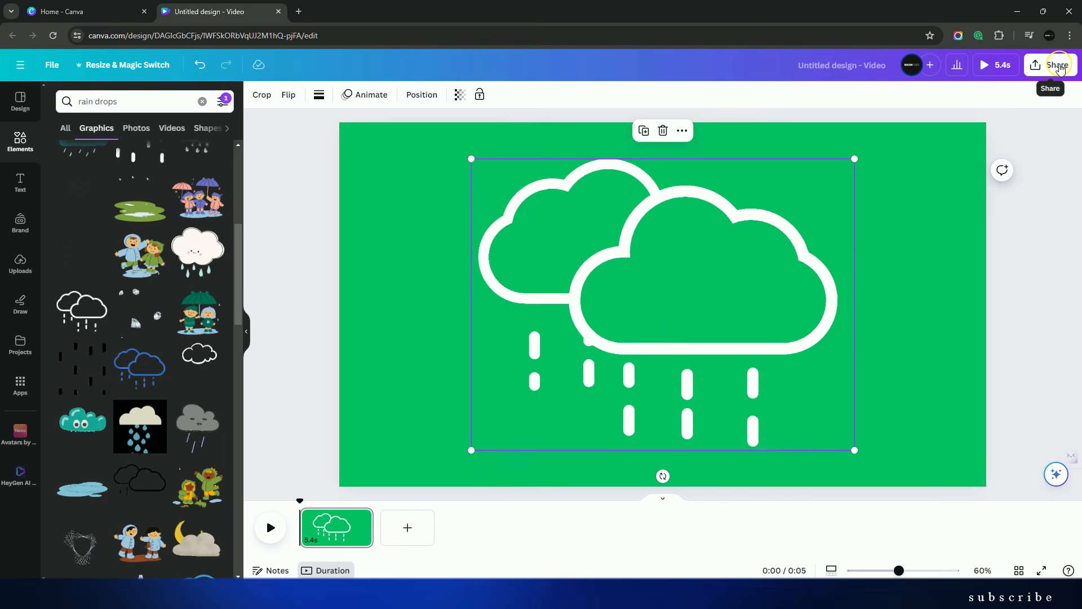
- Download the rain cloud design as an MP4 video at 1080p
left_click(1060, 66)
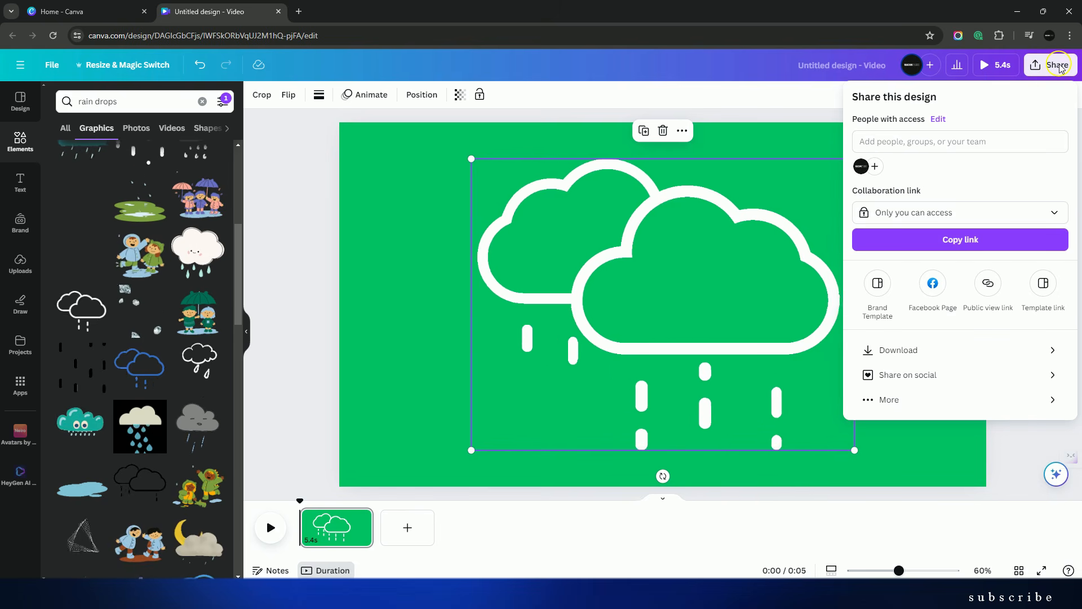
left_click(1012, 353)
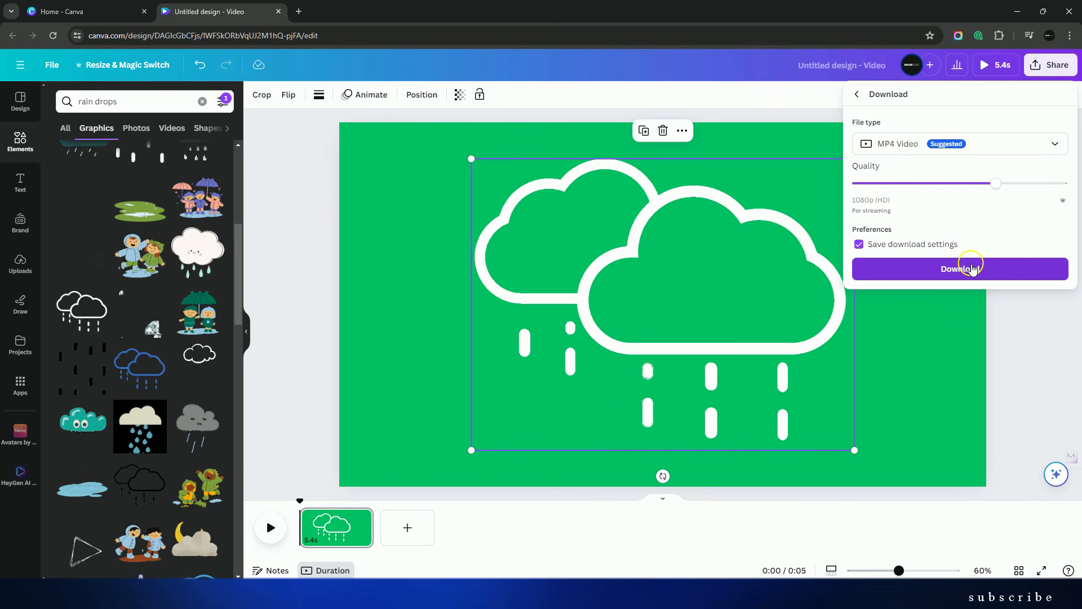
left_click(973, 268)
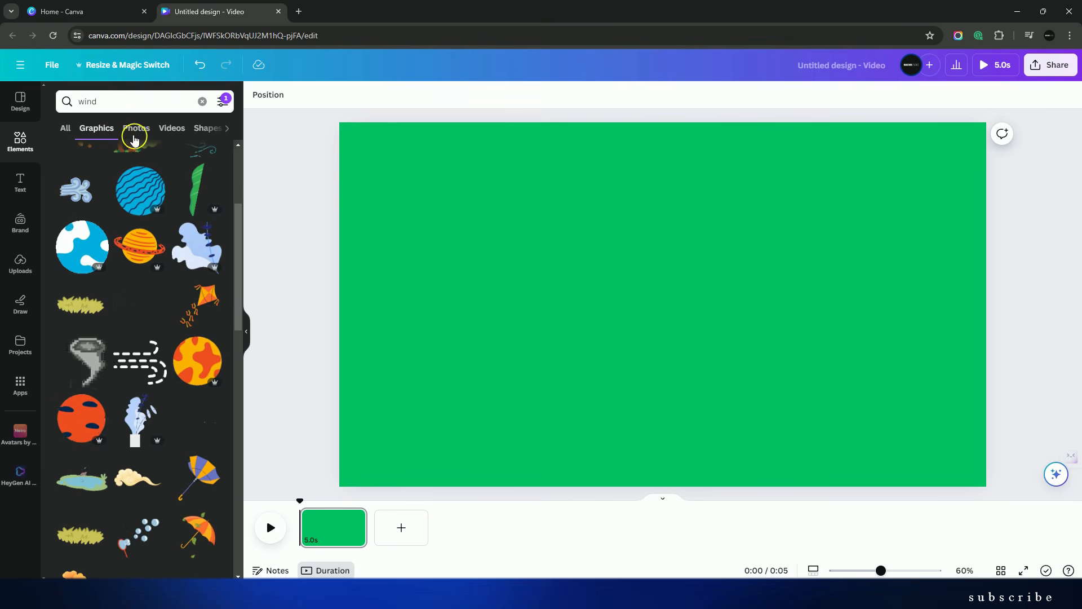
- Search the graphics for "earth" and filter the results to static ones
left_click(98, 100)
left_click_drag(98, 100, 65, 100)
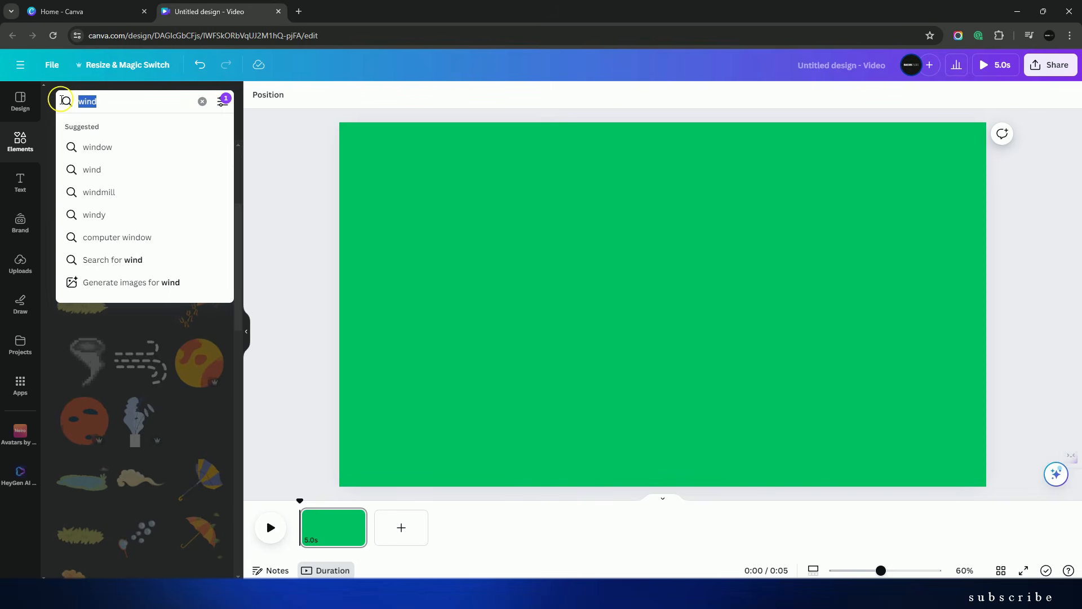
type("earth")
left_click(223, 101)
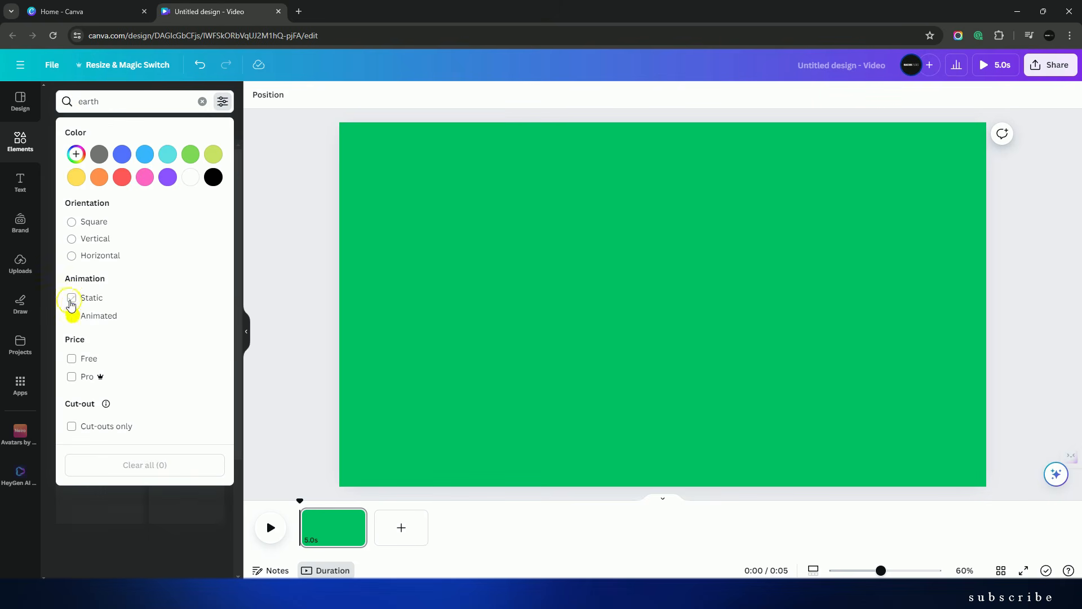
left_click(292, 166)
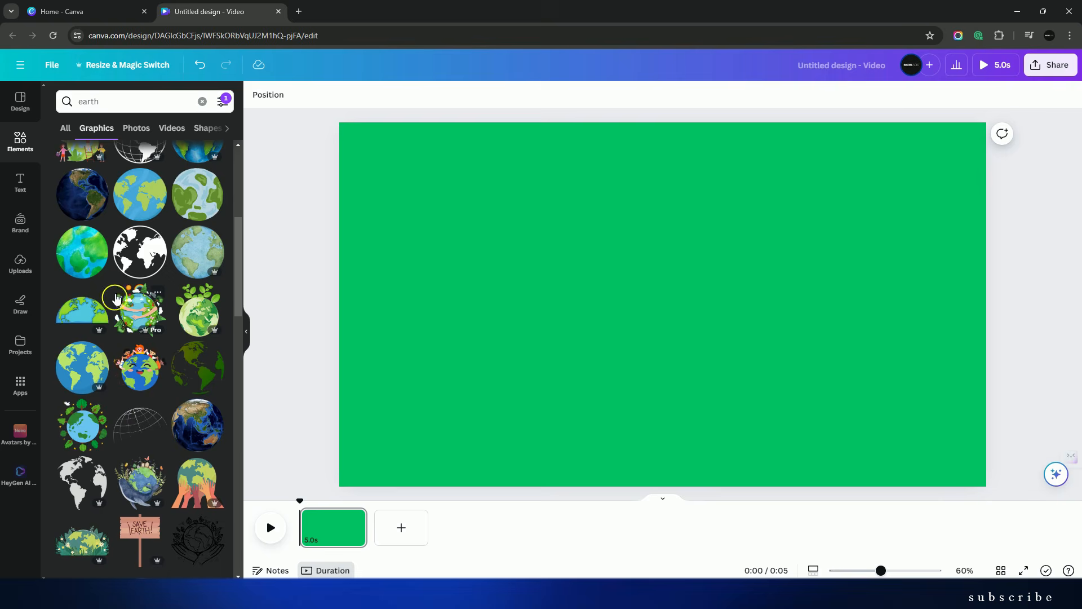
- Add the white globe graphic to the green page, enlarge it and centre it
left_click(140, 256)
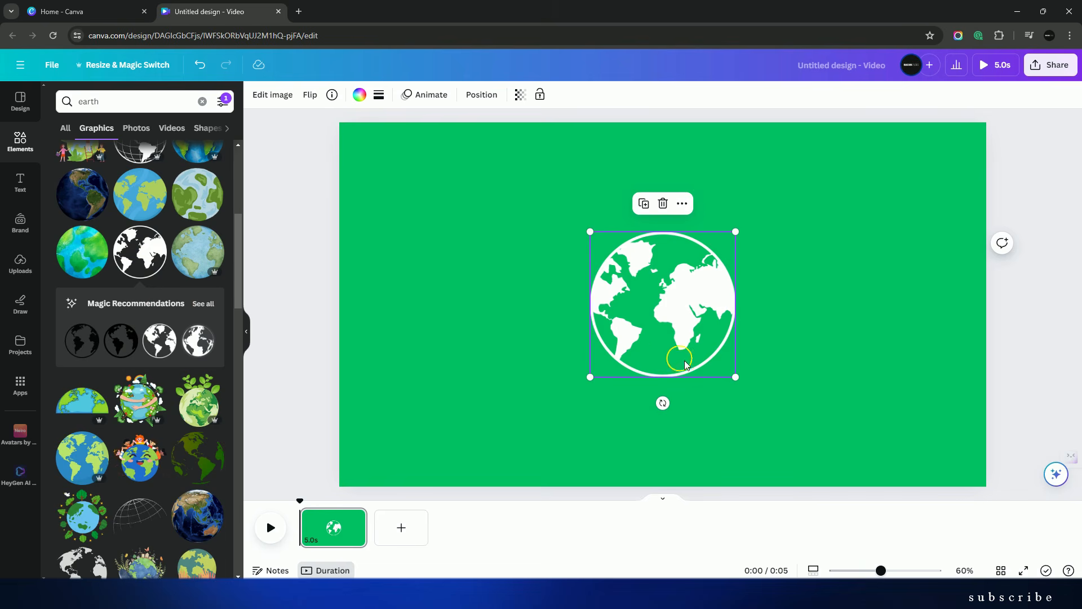
left_click_drag(735, 376, 777, 443)
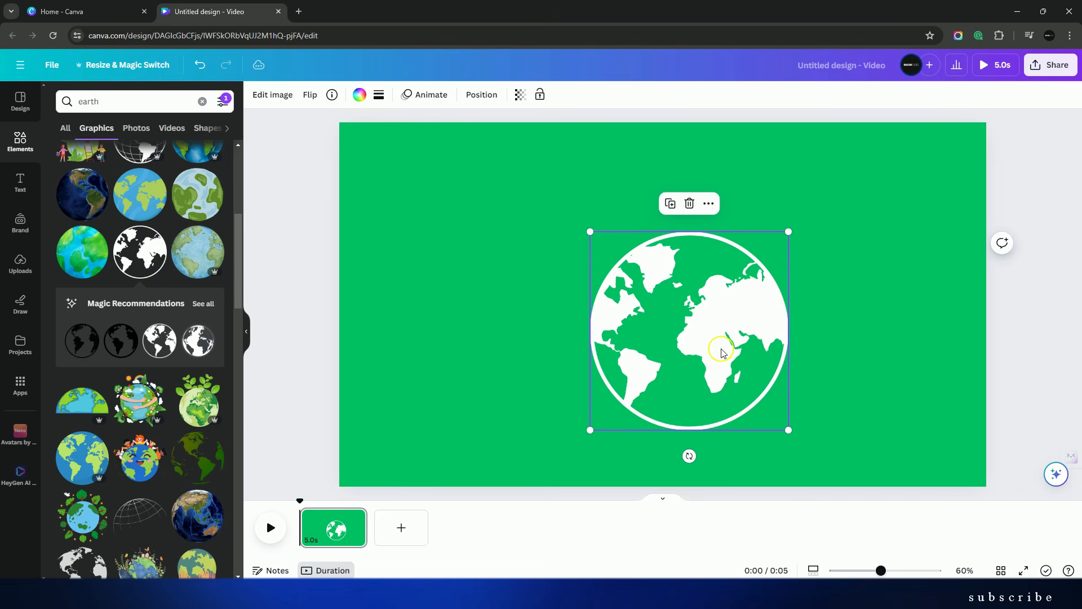
left_click_drag(722, 352, 694, 336)
- Download the globe design as a 1,920 × 1,080 px PNG with a transparent background
left_click(1053, 65)
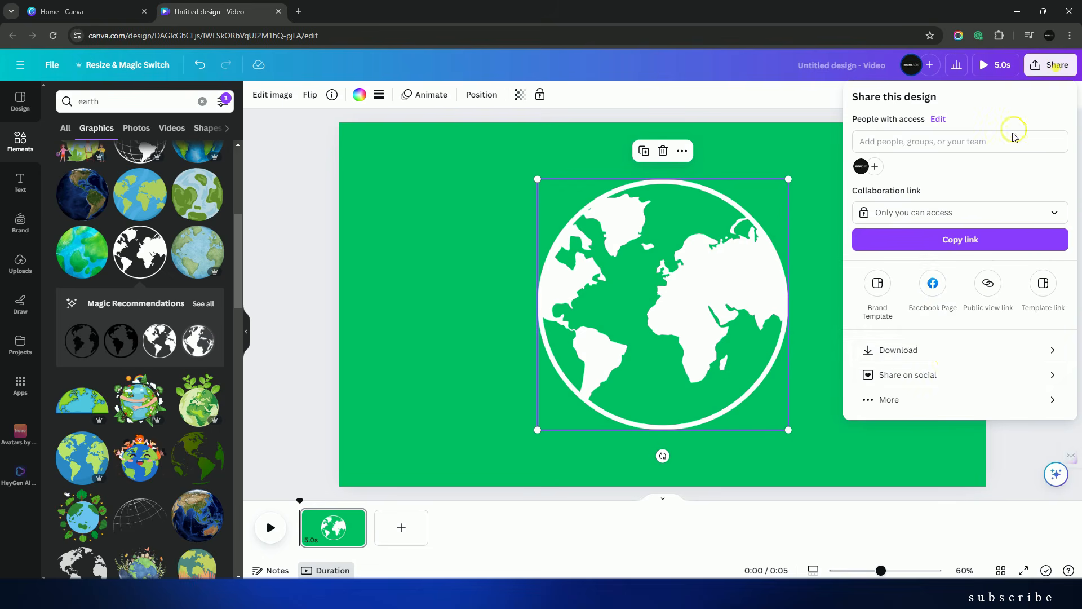
left_click(949, 353)
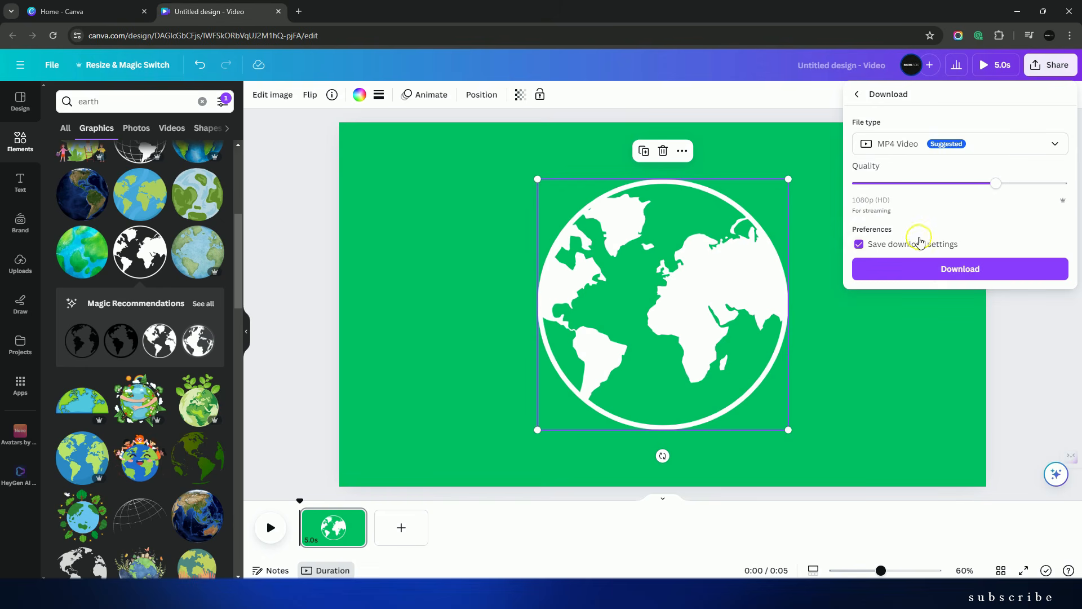
left_click(954, 150)
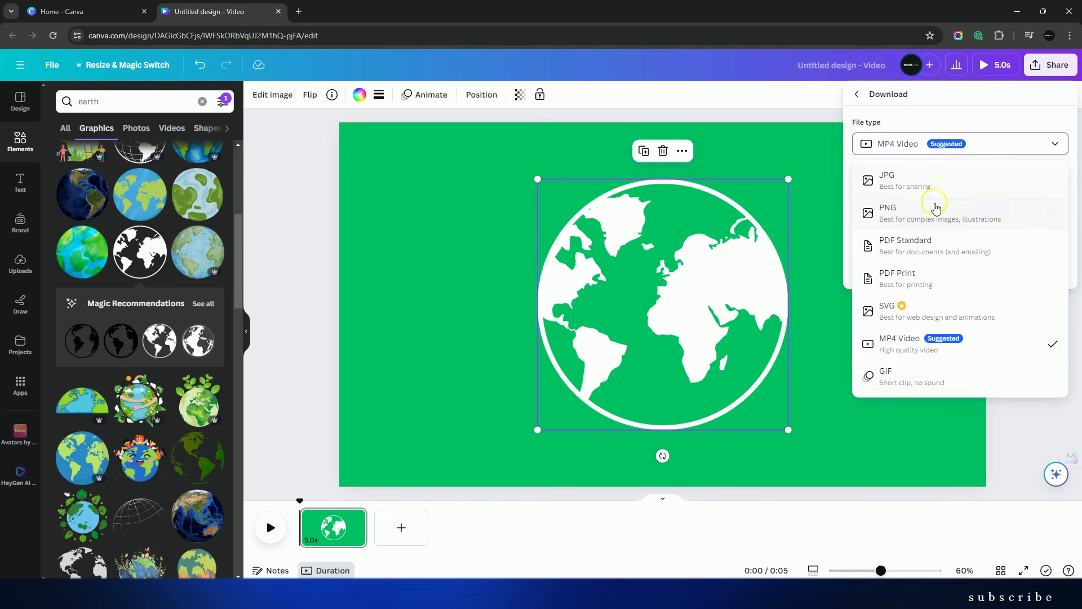
left_click(936, 214)
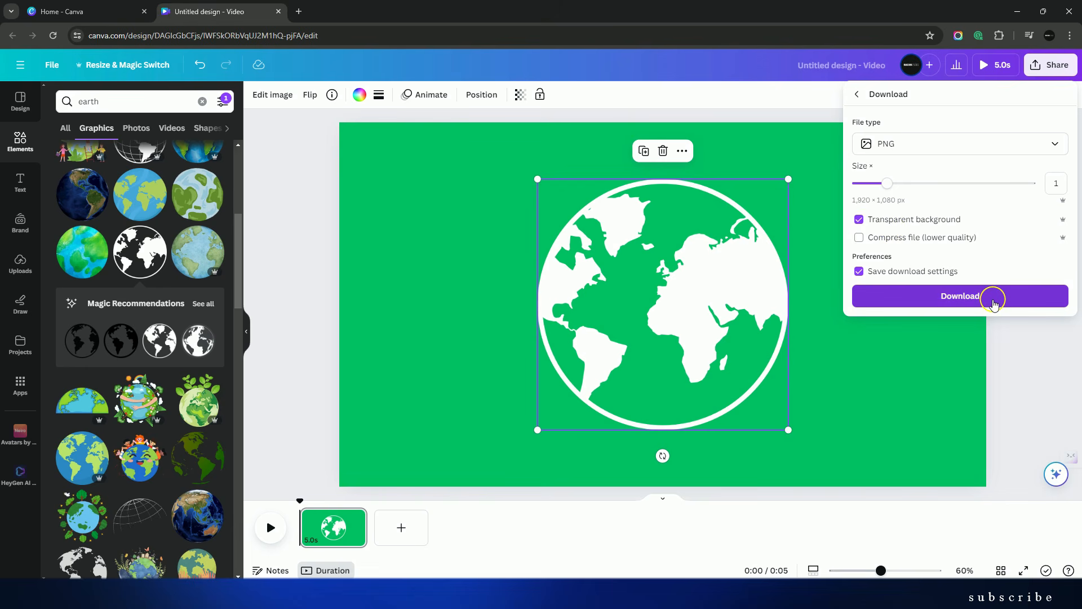
left_click(993, 304)
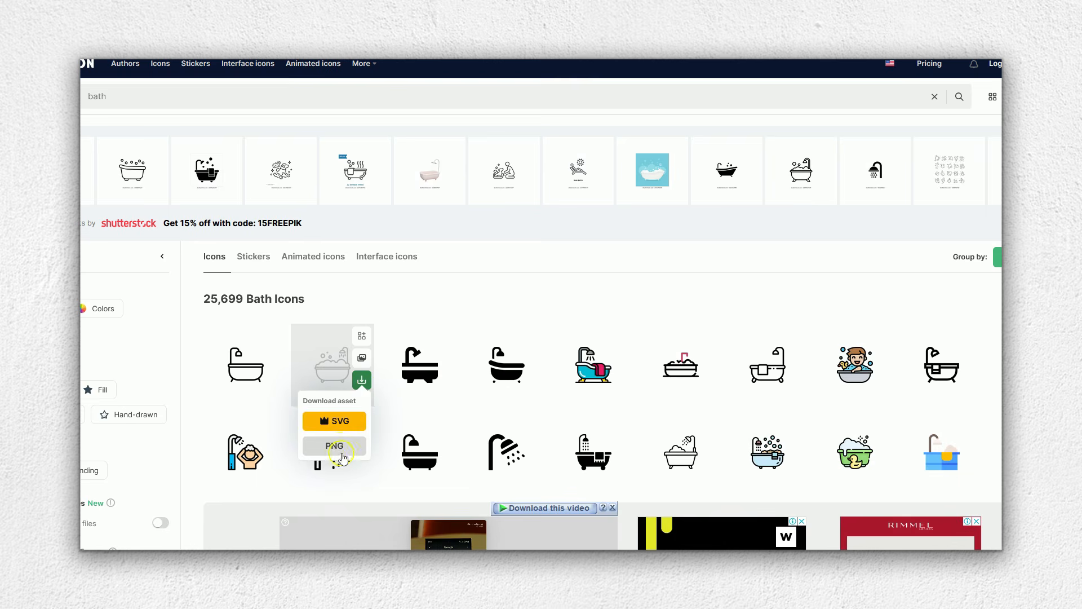
- On Flaticon, download the outlined bathtub icon as a PNG using the free download
left_click(340, 445)
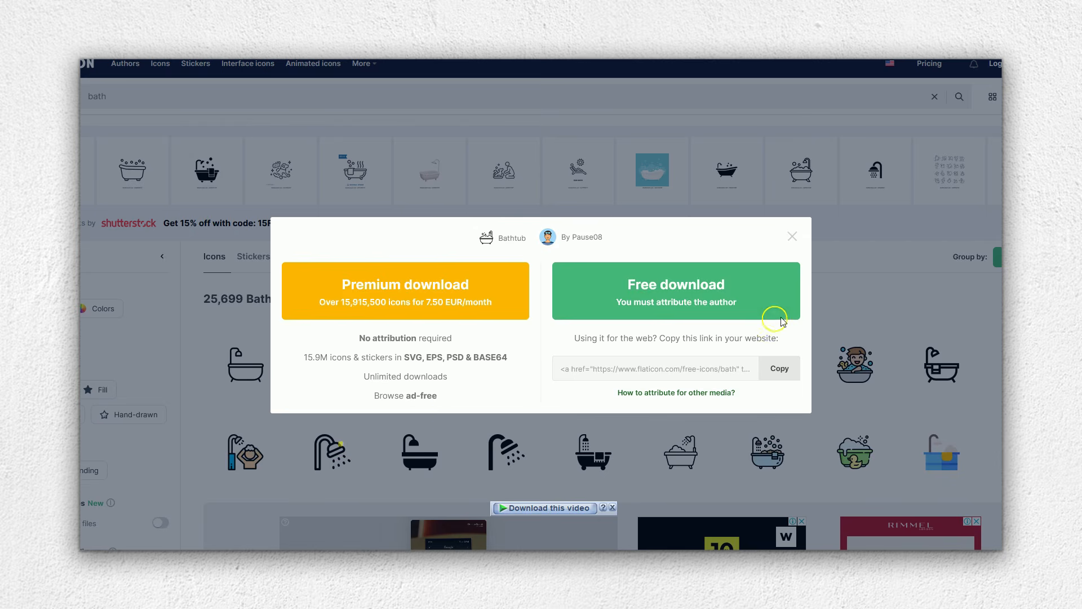
left_click(757, 297)
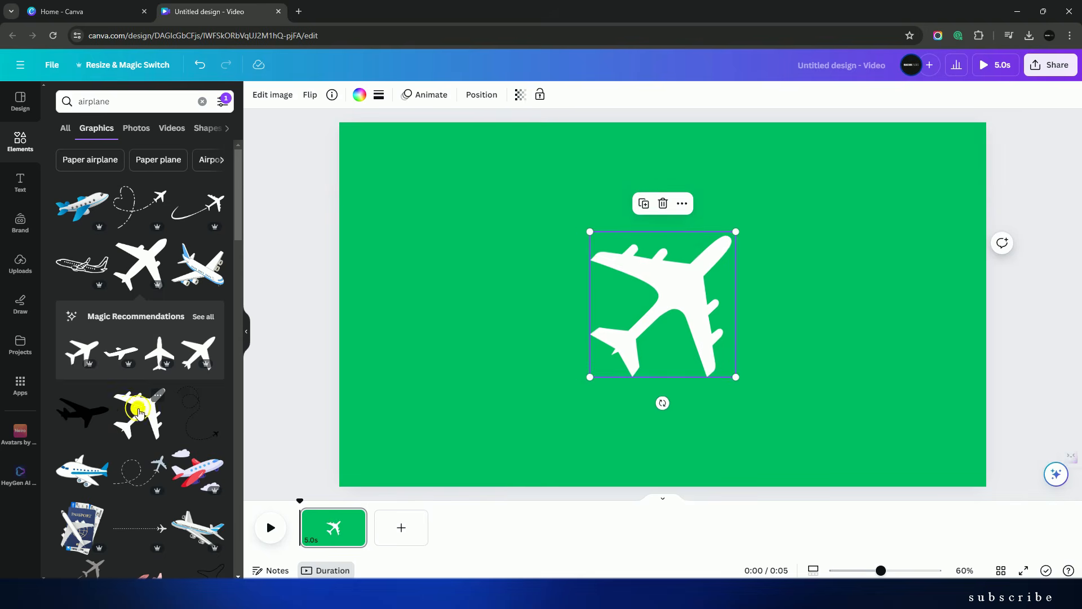
- In Canva, enlarge the white airplane graphic on the green page and rotate the white bar
left_click_drag(735, 379, 741, 382)
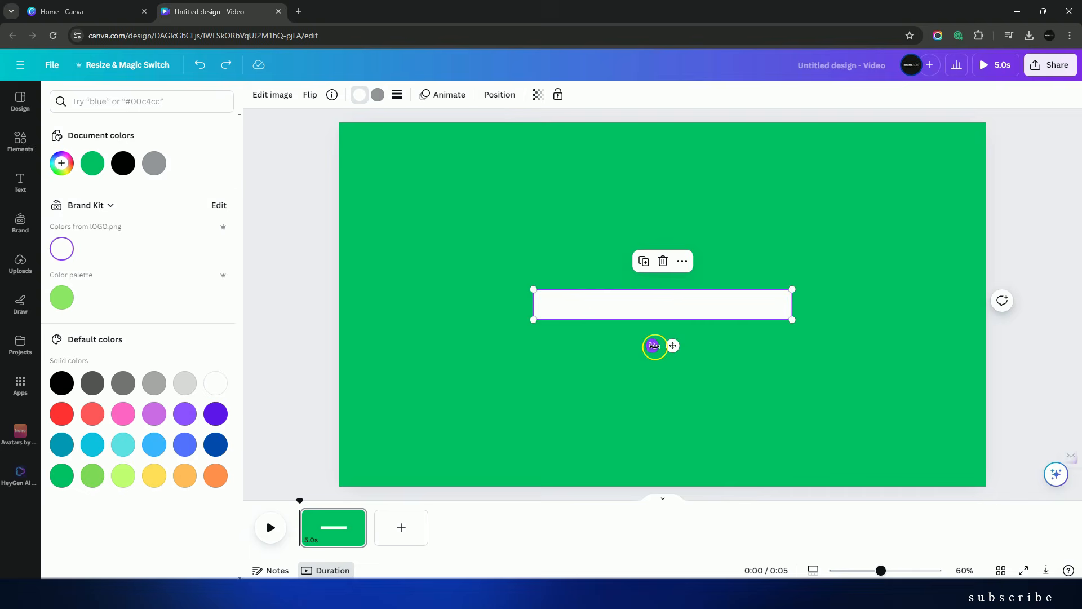
left_click_drag(654, 345, 993, 314)
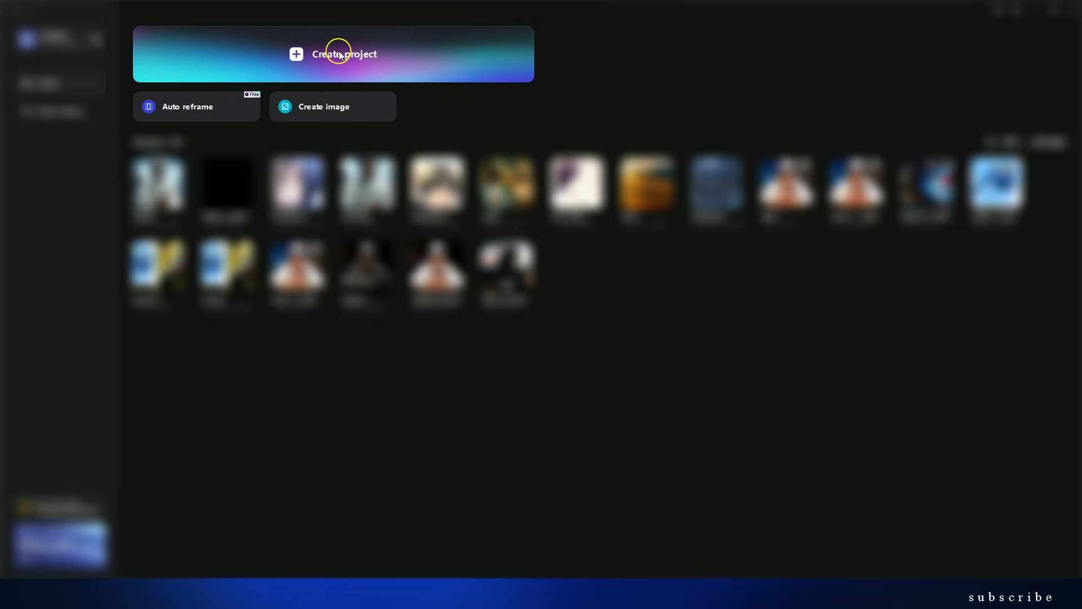
- In CapCut, create a project and place the grid background image Untitled design.jpg at the start of the timeline
left_click(340, 54)
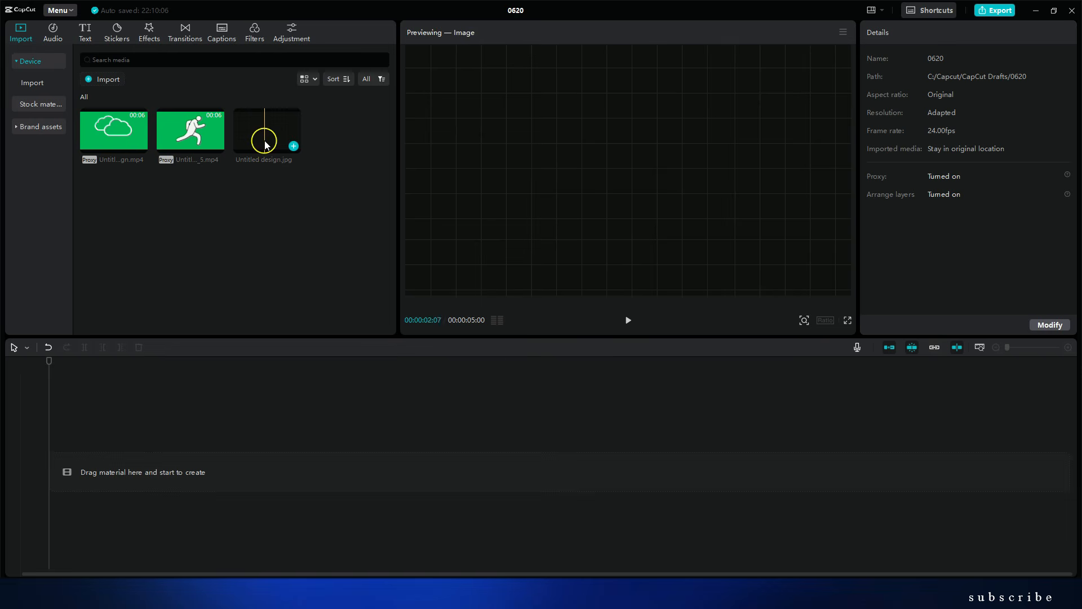
left_click_drag(265, 138, 44, 463)
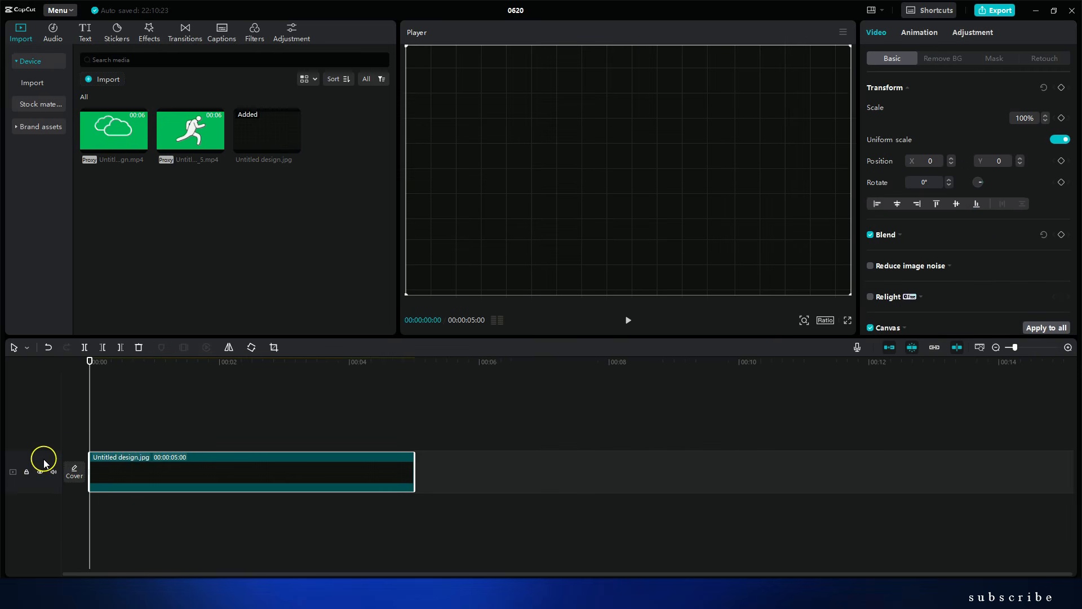
- Set the grid background clip's vignette adjustment to 44
left_click(977, 33)
scroll(994, 174, "down", 5)
left_click_drag(937, 309, 985, 309)
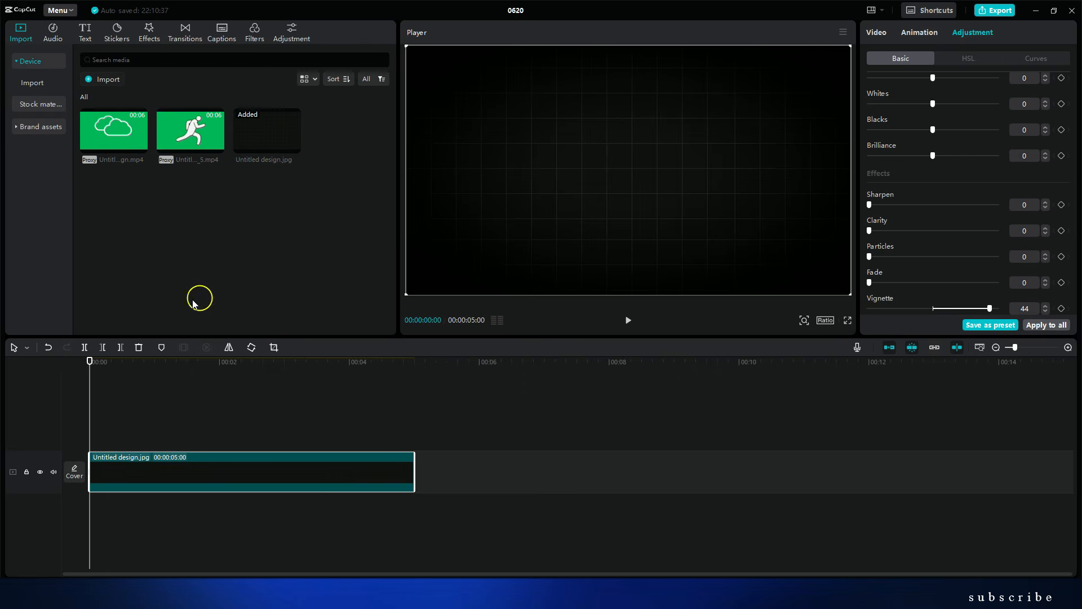
left_click(107, 374)
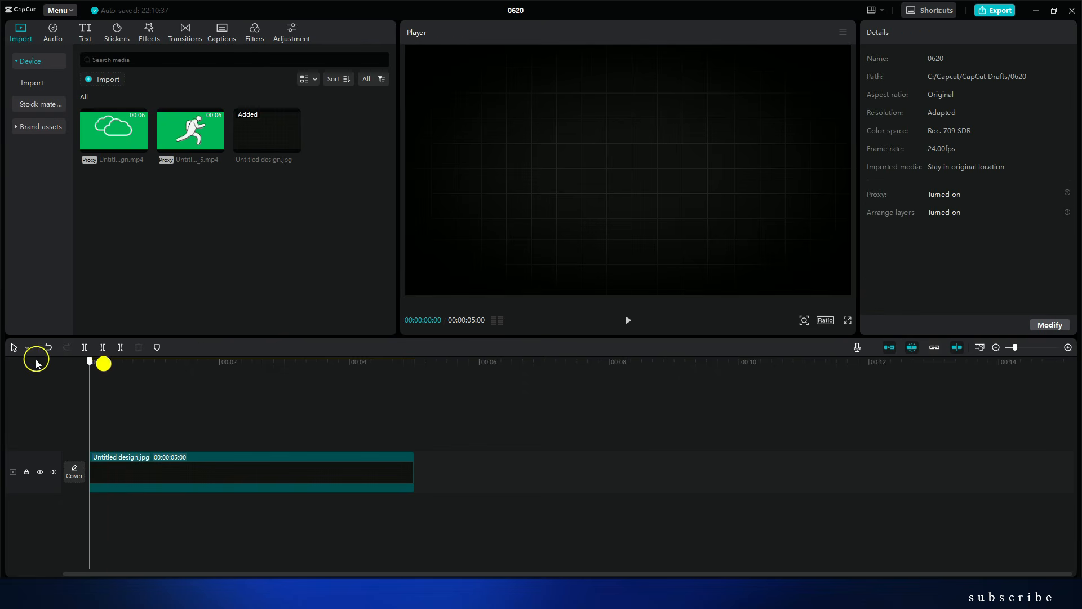
- Add the Black Noise video effect above the grid background, lower its speed and extend it to the clip's end
left_click(150, 36)
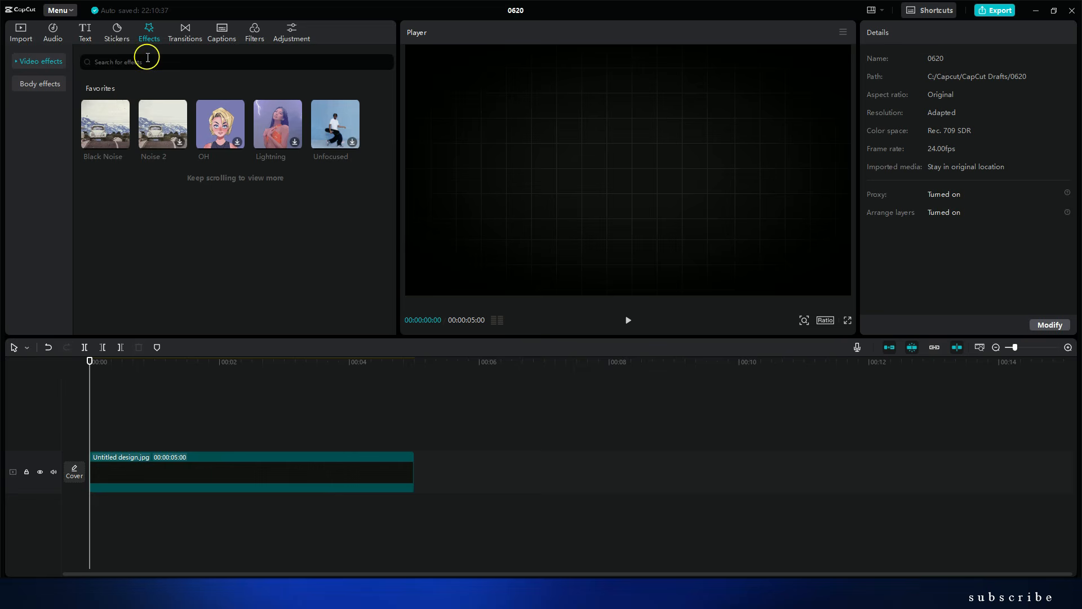
left_click(123, 140)
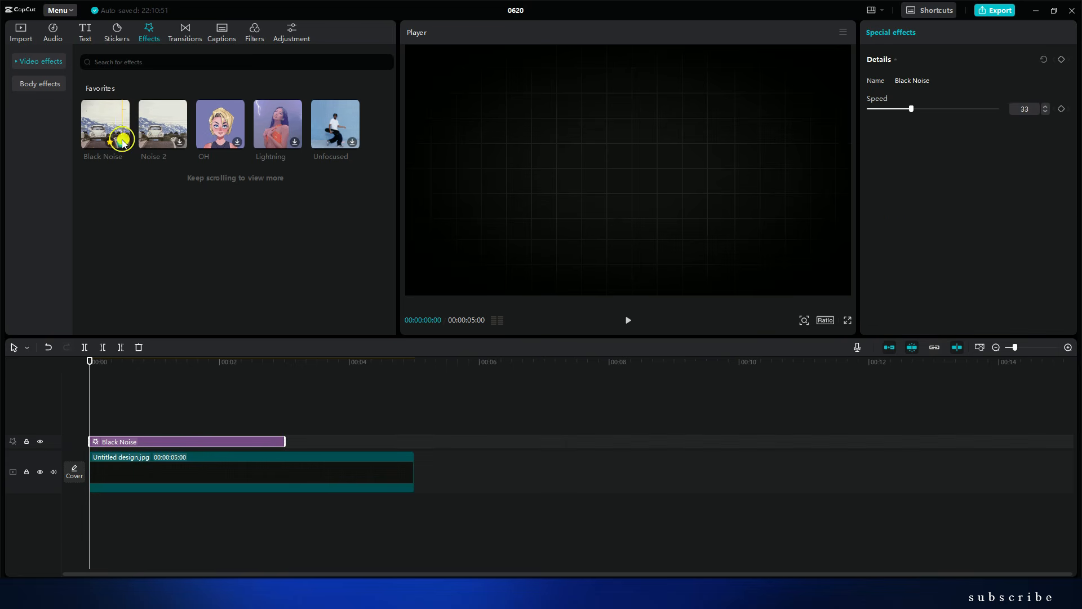
left_click(888, 108)
left_click_drag(285, 441, 413, 442)
left_click(109, 400)
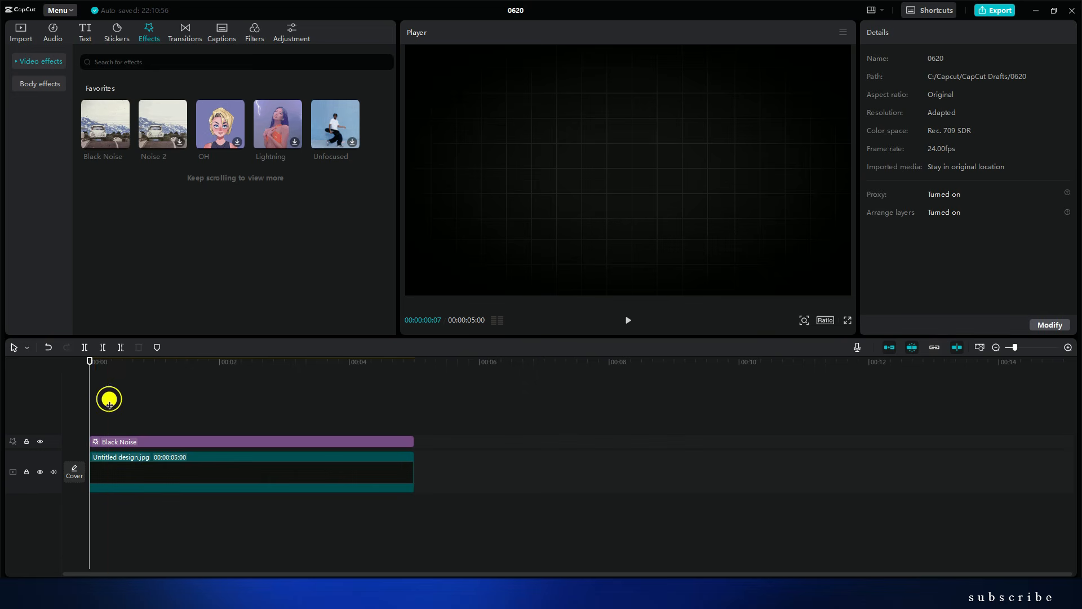
- Place the cloud video Untitled design.mp4 above Black Noise at the timeline start and extend the effect and background to 00:00:05:11
left_click_drag(105, 365, 56, 365)
key("space")
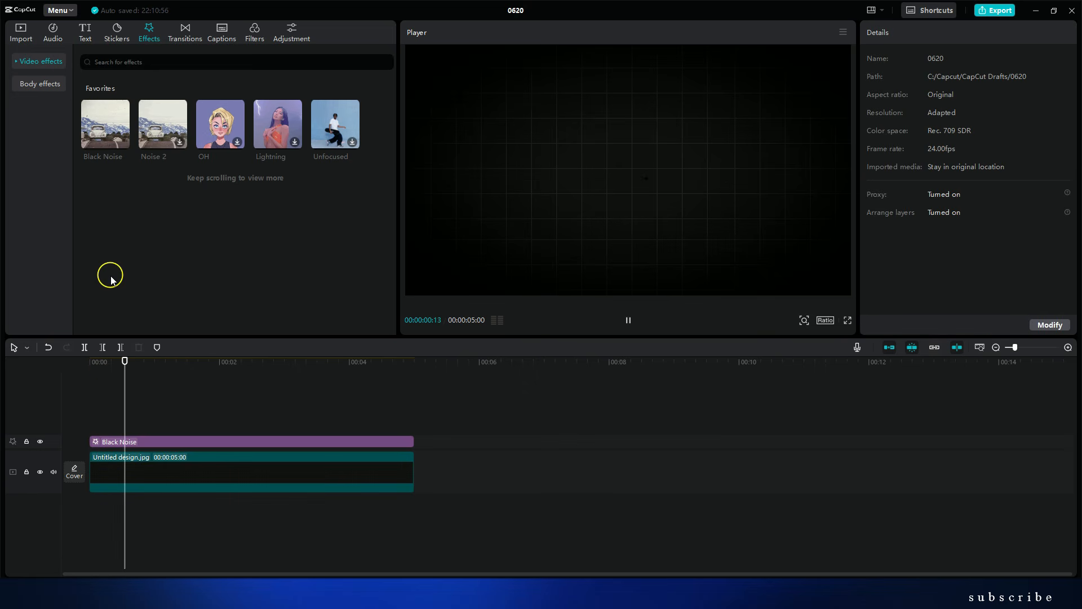
key("space")
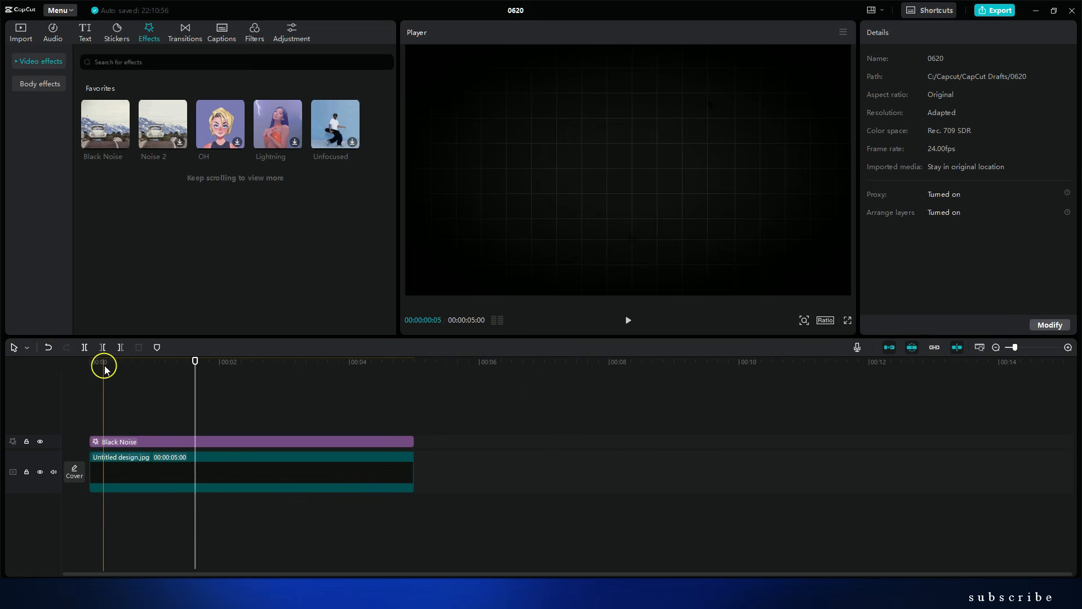
left_click_drag(104, 367, 51, 352)
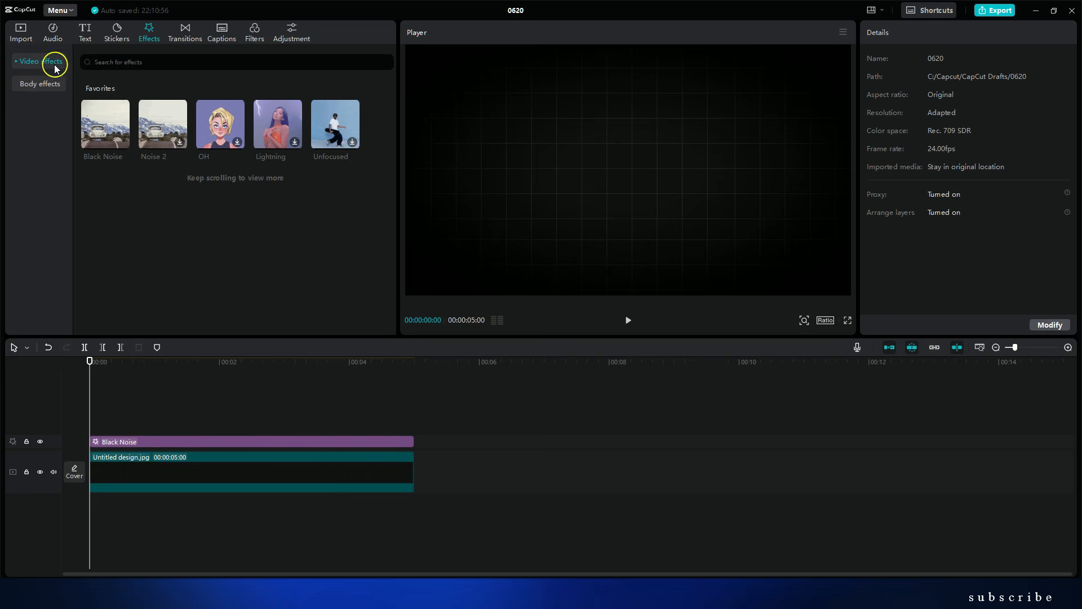
left_click(23, 34)
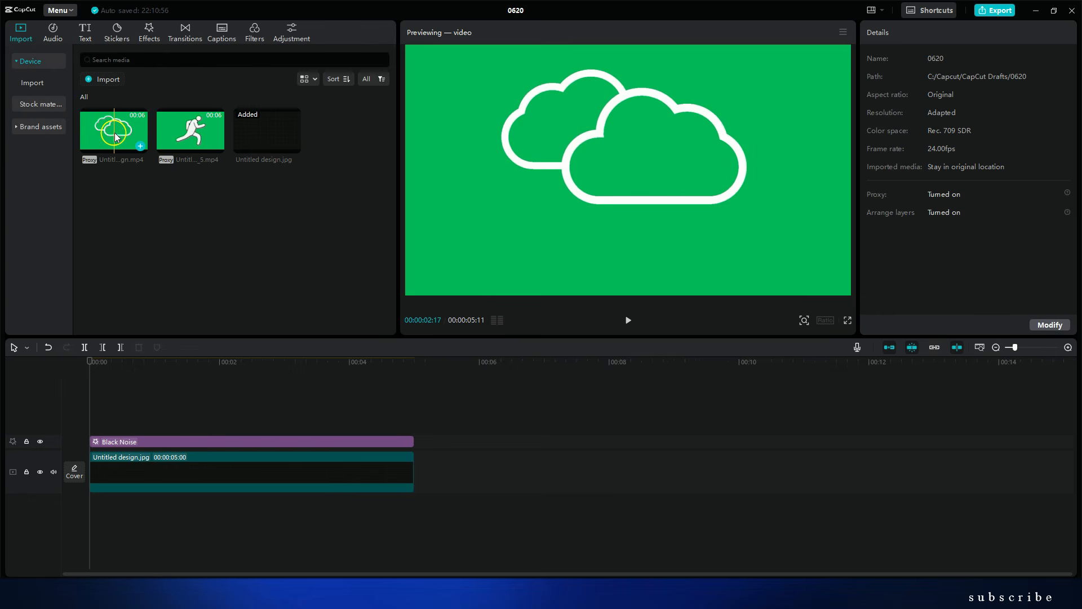
left_click_drag(119, 129, 102, 402)
left_click_drag(412, 442, 444, 467)
- Remove the cloud clip's green background with Chroma key, picking the green and setting Intensity to 48
left_click(289, 420)
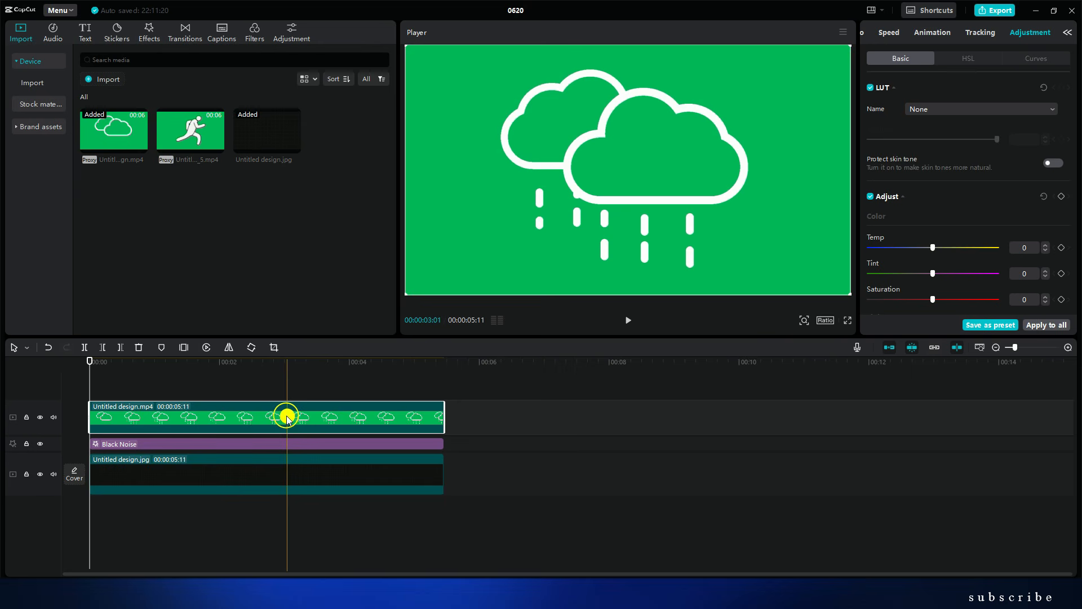
left_click(1068, 32)
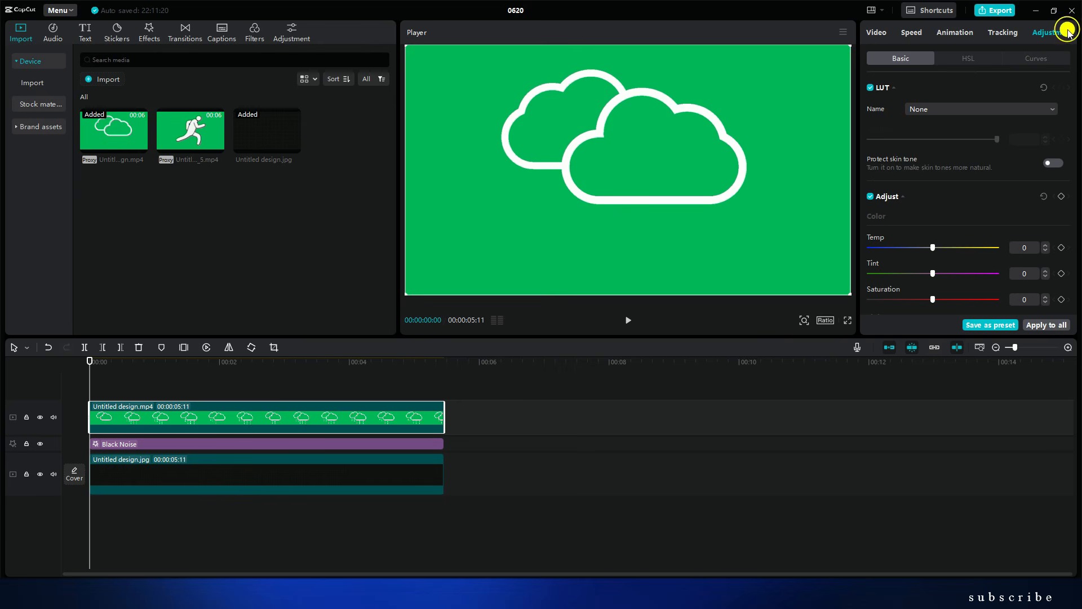
left_click(878, 33)
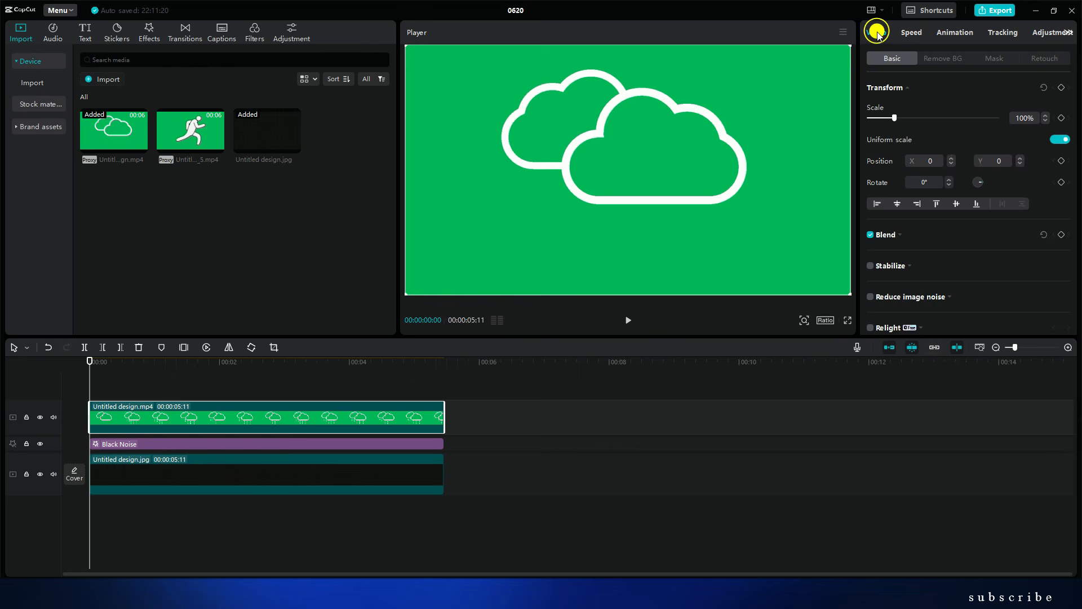
left_click(942, 58)
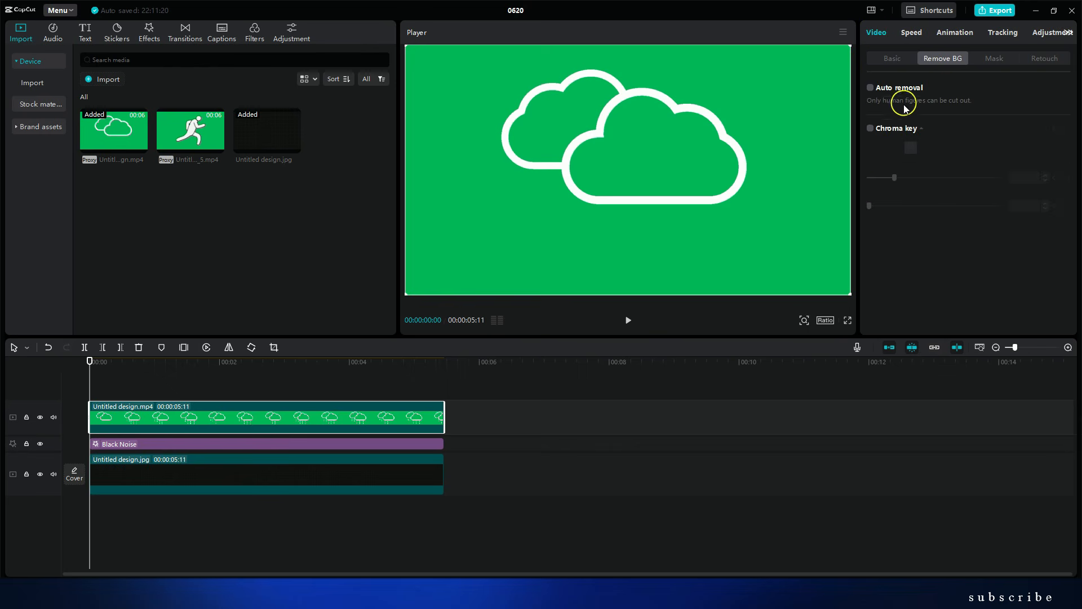
left_click(870, 129)
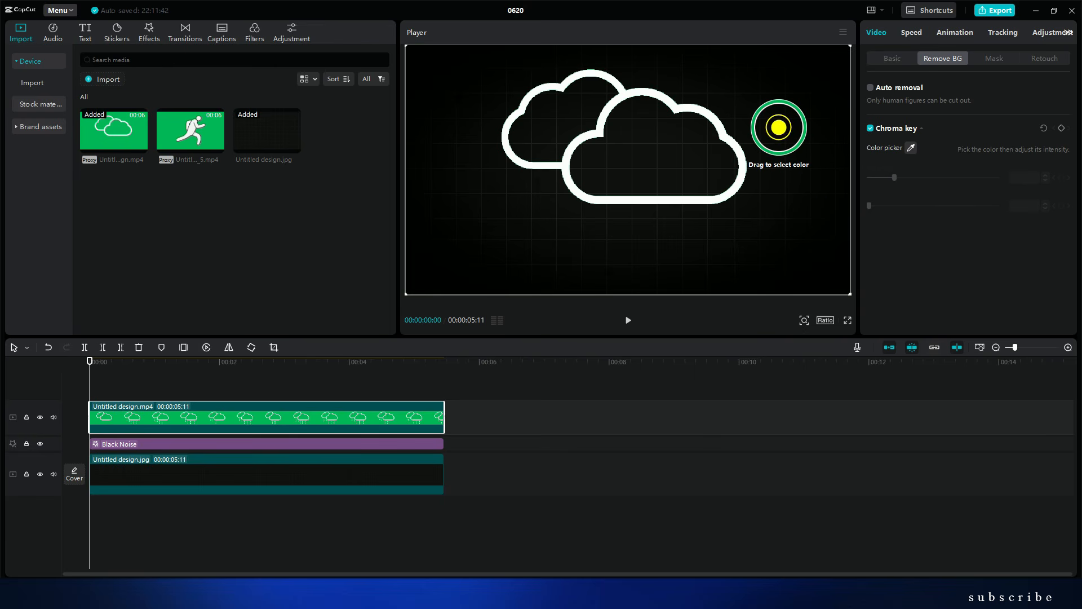
left_click(780, 127)
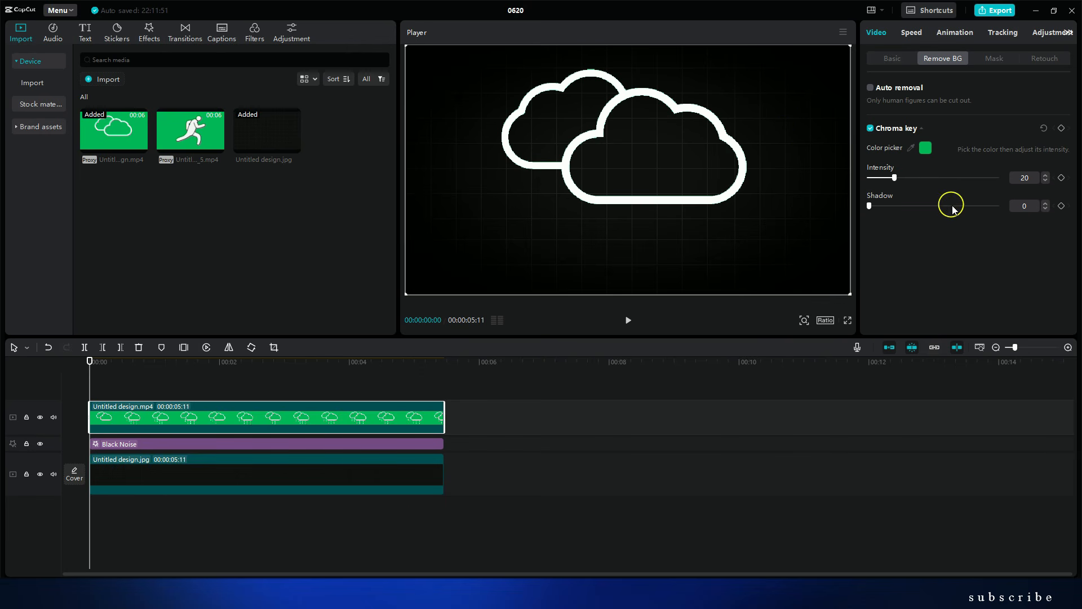
left_click_drag(899, 179, 931, 179)
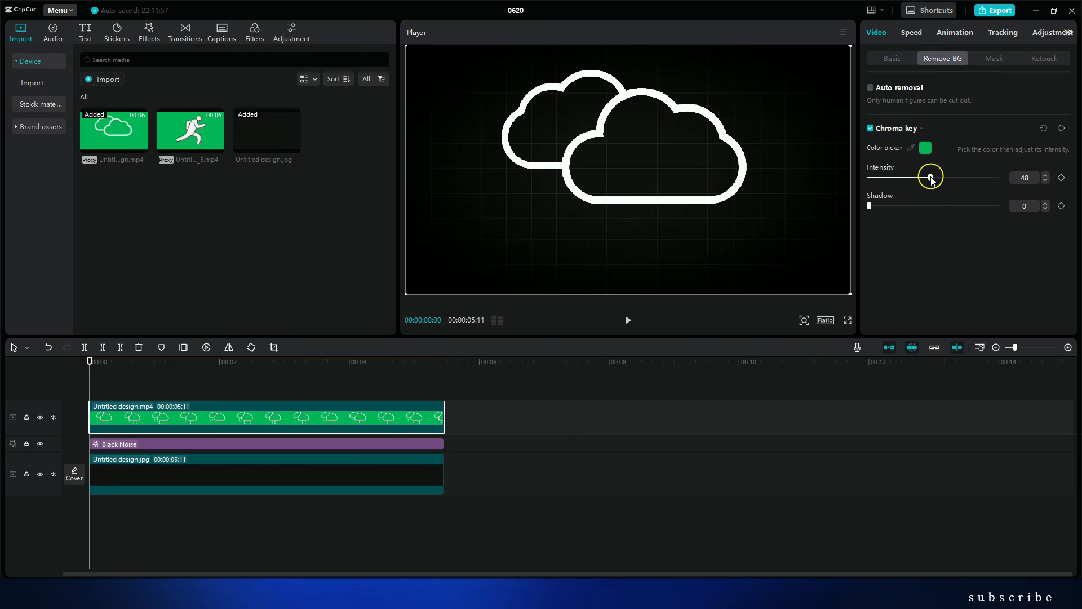
- Set the green saturation in the cloud clip's HSL adjustment to -100
left_click(1052, 33)
left_click(970, 58)
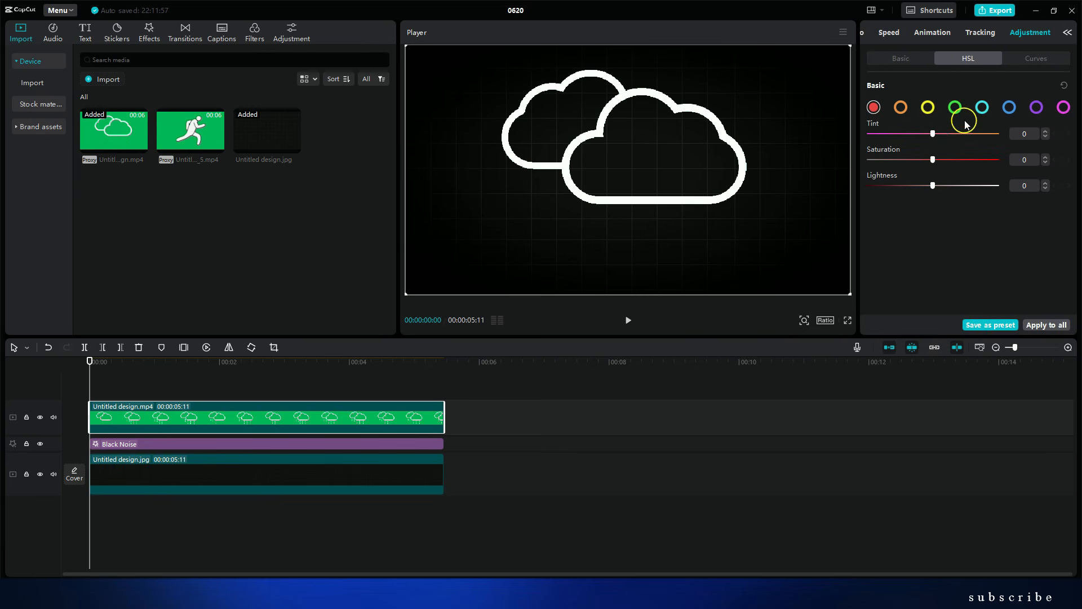
left_click(958, 107)
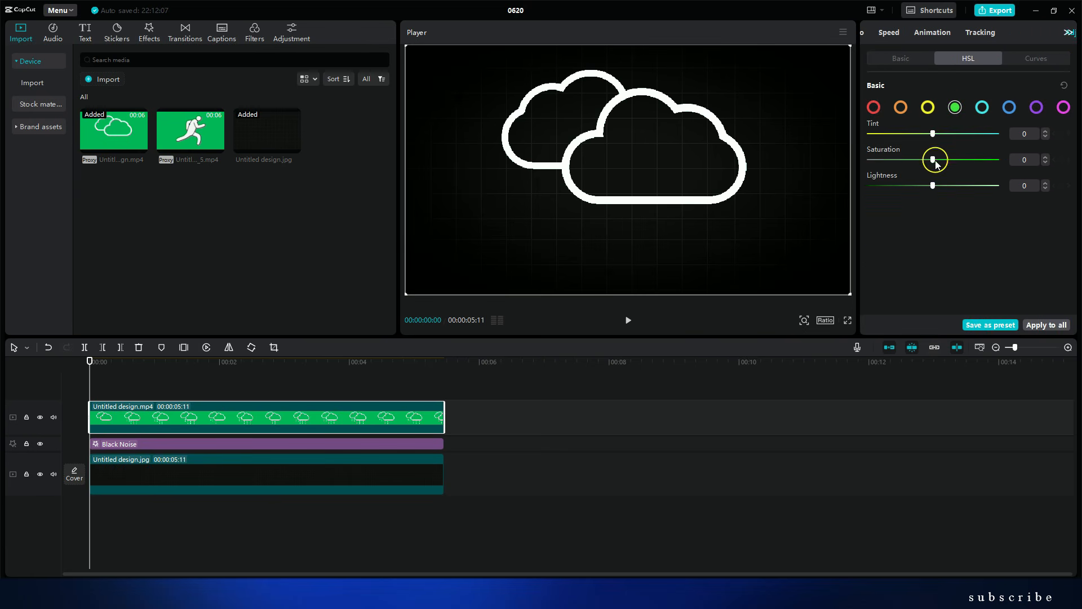
left_click_drag(934, 160, 818, 169)
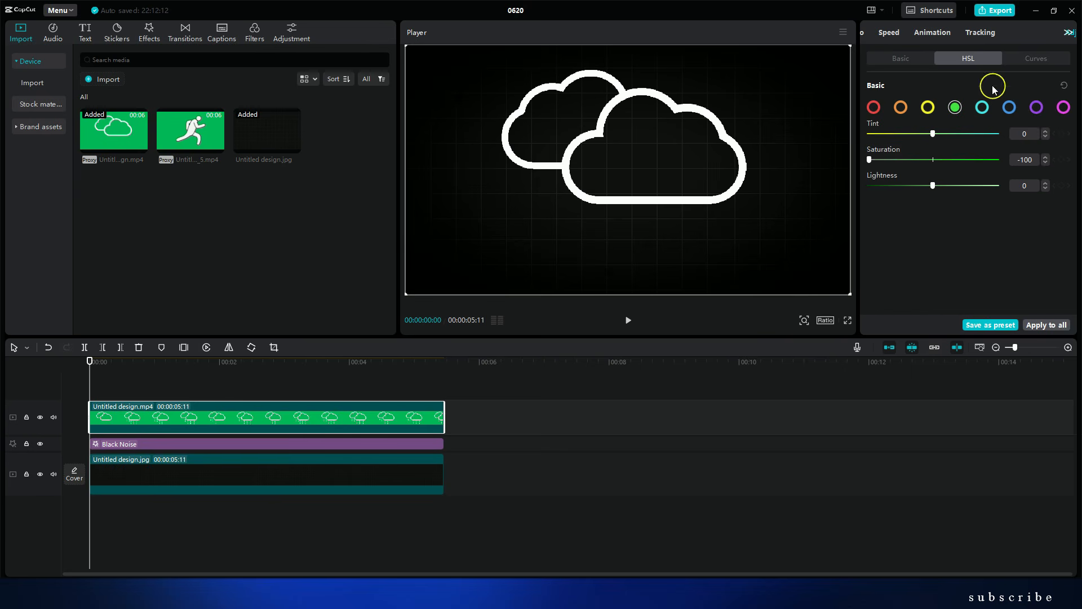
- Scale the cloud graphic down to about 51% at a frame where its rain is showing
left_click(911, 59)
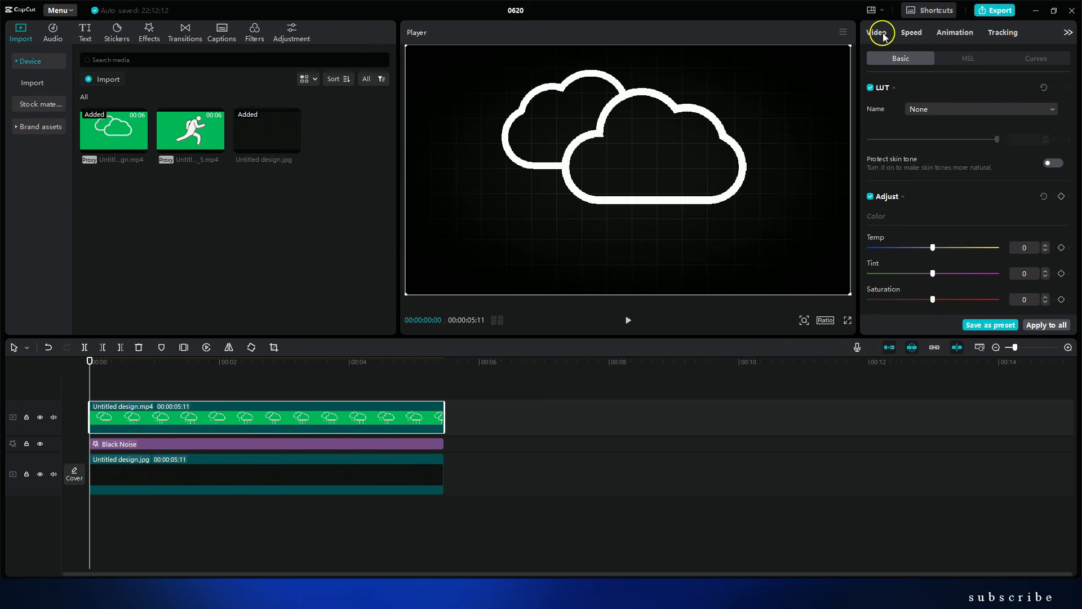
left_click(883, 34)
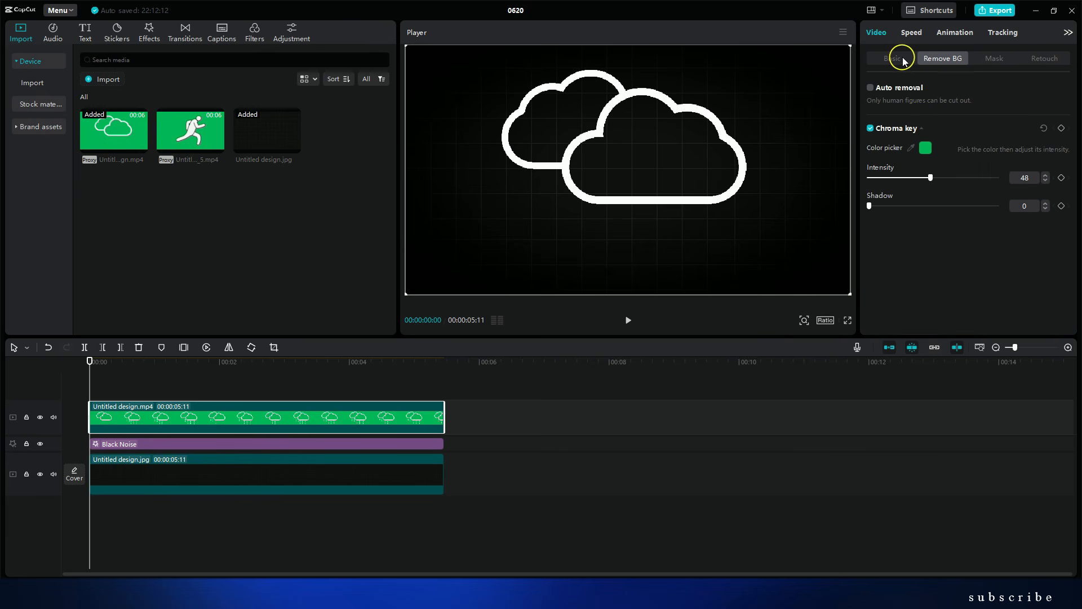
left_click(902, 60)
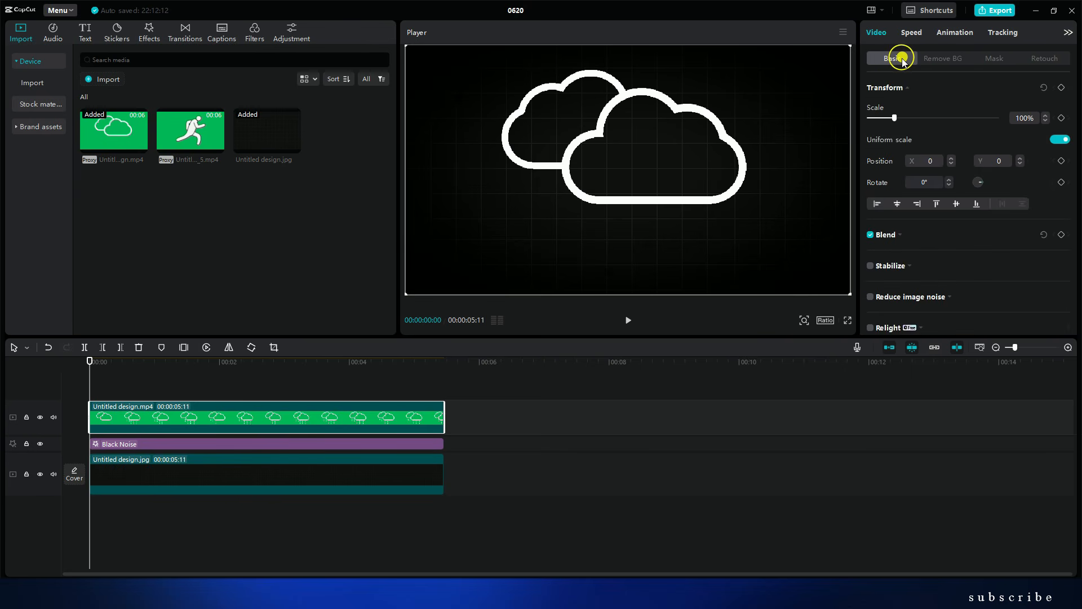
left_click(100, 371)
left_click(355, 364)
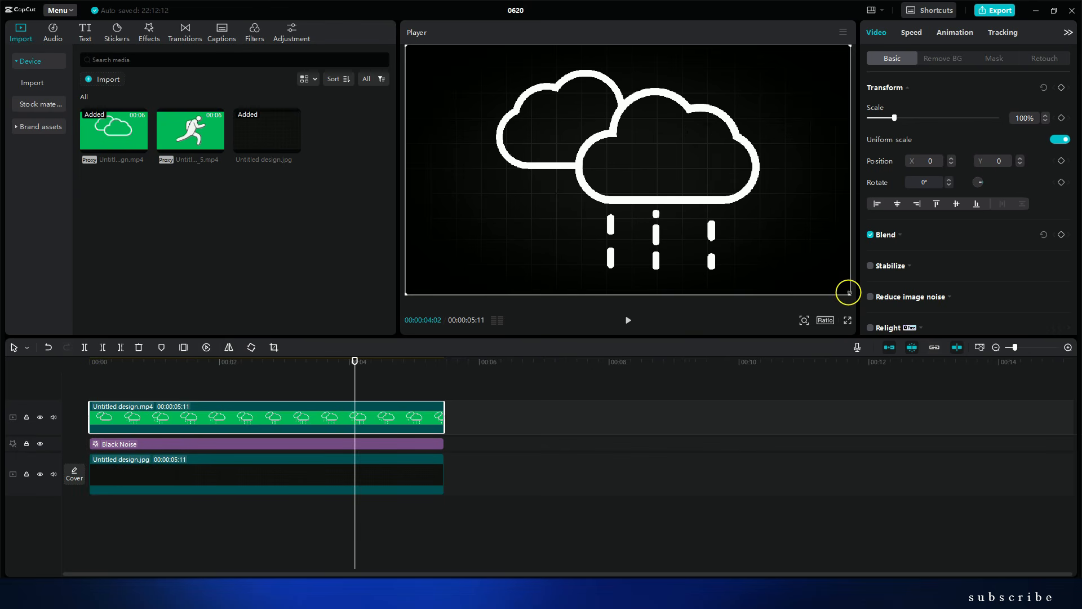
left_click_drag(848, 292, 742, 233)
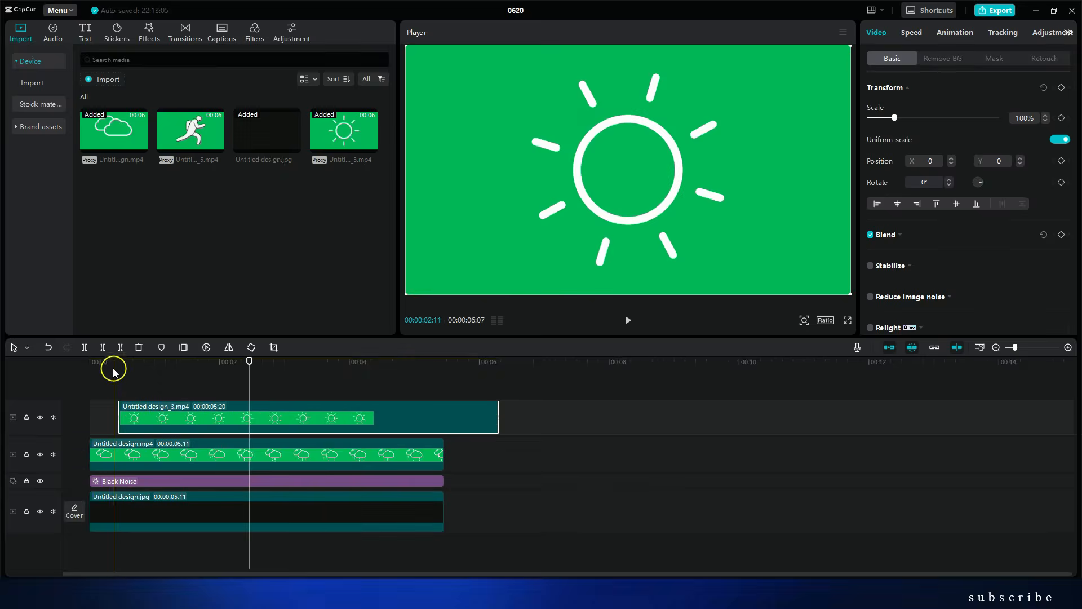
- Fit the sun clip Untitled design_3.mp4 from the timeline start to 00:00:05:11 and chroma-key its green background at Intensity 36
left_click_drag(357, 416, 338, 414)
left_click_drag(468, 412, 443, 412)
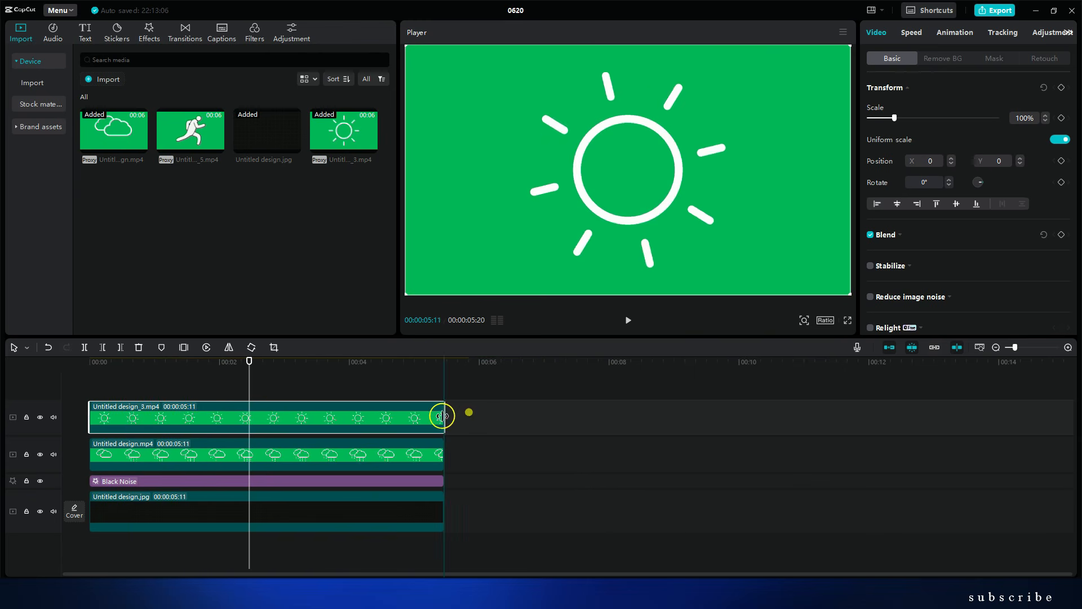
left_click(943, 58)
left_click(870, 128)
left_click(911, 148)
left_click(770, 136)
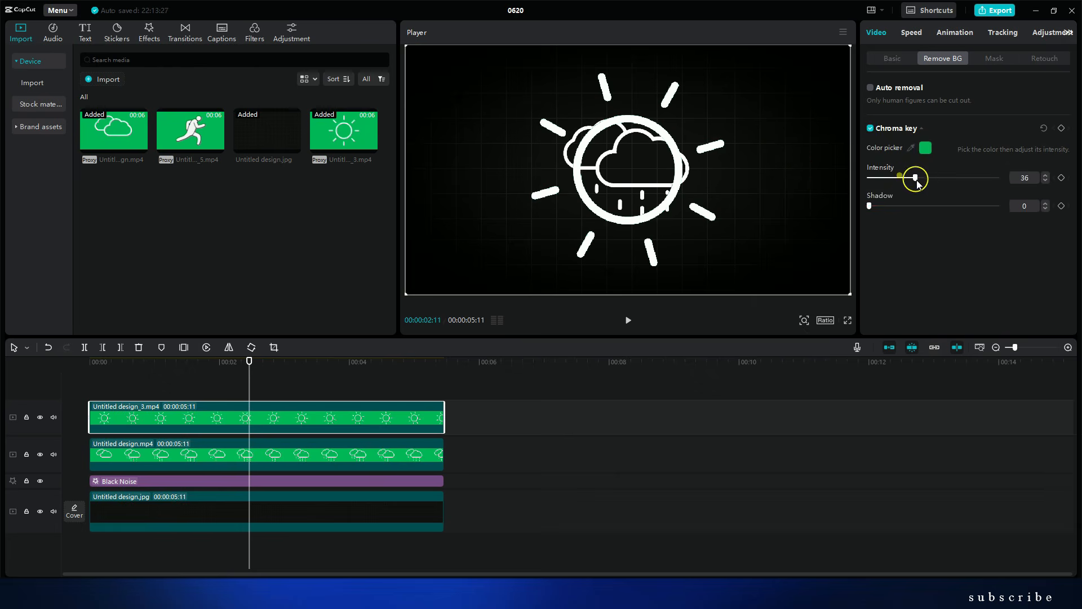
- Lower the green saturation in the sun clip's HSL adjustment to its minimum
left_click(1052, 33)
left_click(968, 58)
left_click(955, 107)
left_click_drag(933, 160, 869, 160)
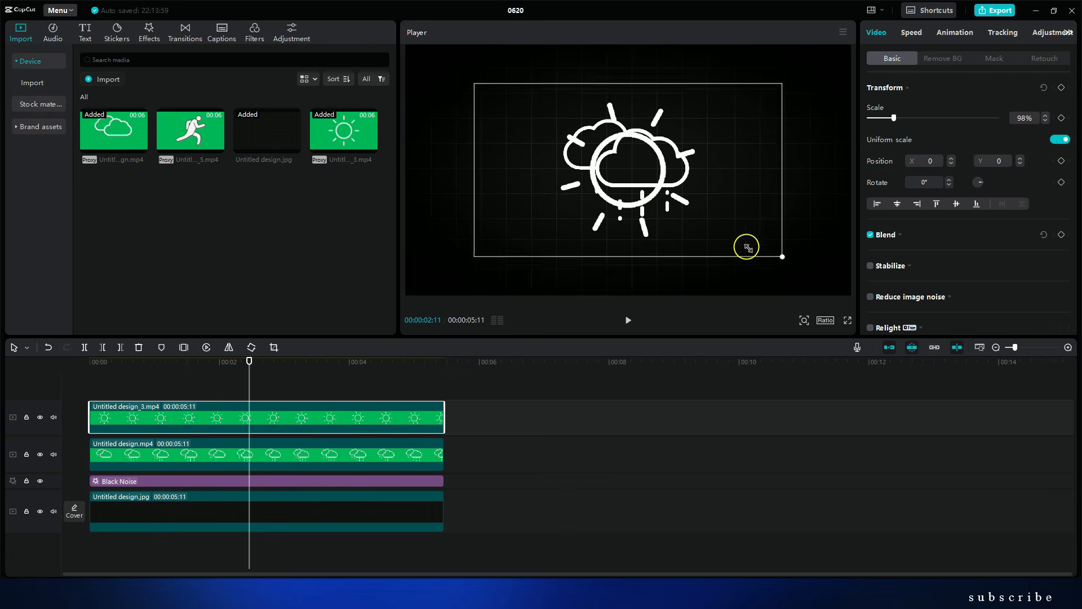
- Scale the sun graphic to 55% and move it to the upper centre of the frame at X 0, Y 483
left_click_drag(640, 189, 654, 151)
left_click(1045, 120)
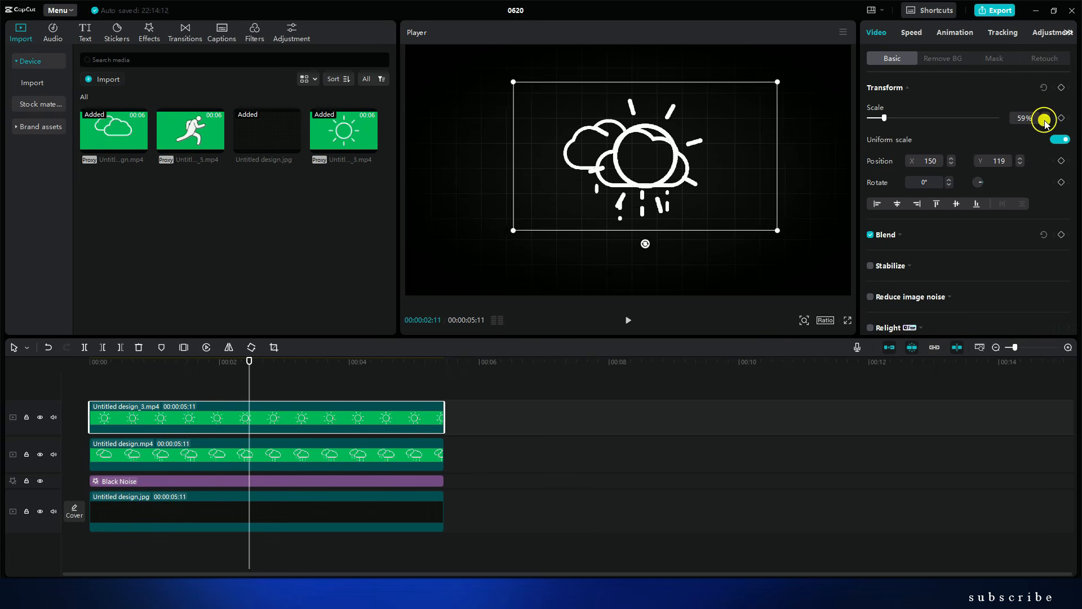
left_click(1045, 121)
left_click_drag(654, 174, 637, 141)
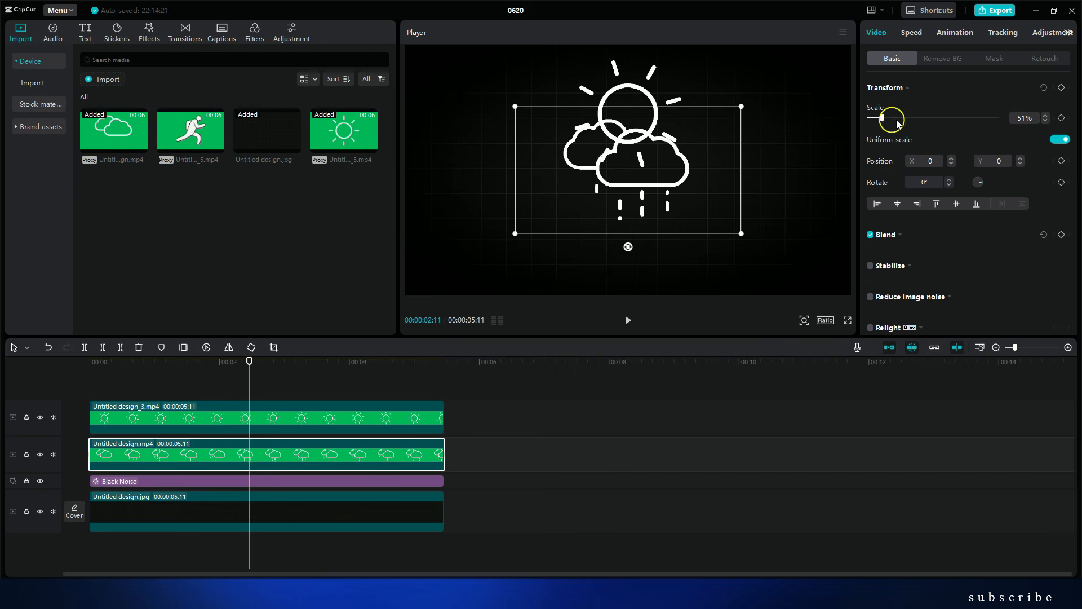
- Scale the cloud graphic to 55% and move it up over the sun at X 0, Y 489
left_click(1046, 116)
left_click(1047, 115)
left_click(1046, 116)
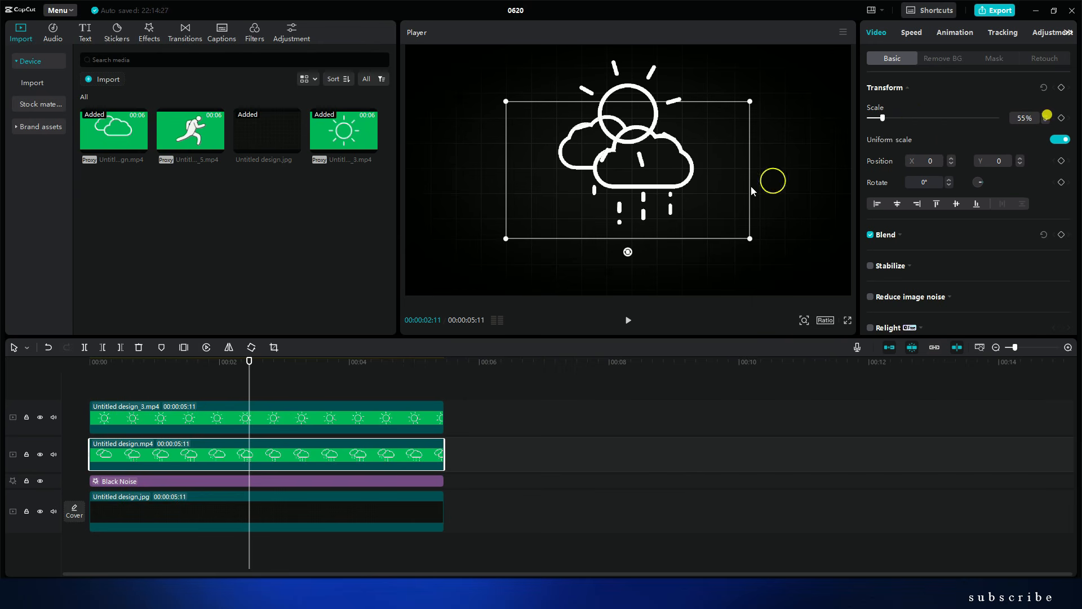
left_click_drag(640, 175, 646, 153)
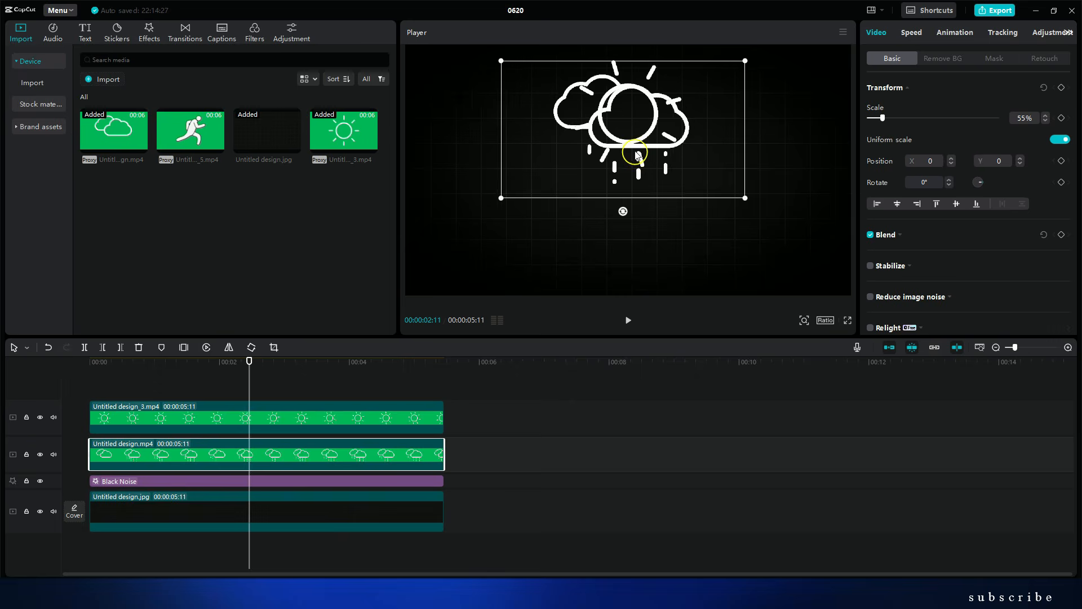
- Trim the sun clip's end to 00:00:02:11 and the cloud clip's start to 2 seconds, and play the overlap
left_click_drag(444, 417, 288, 415)
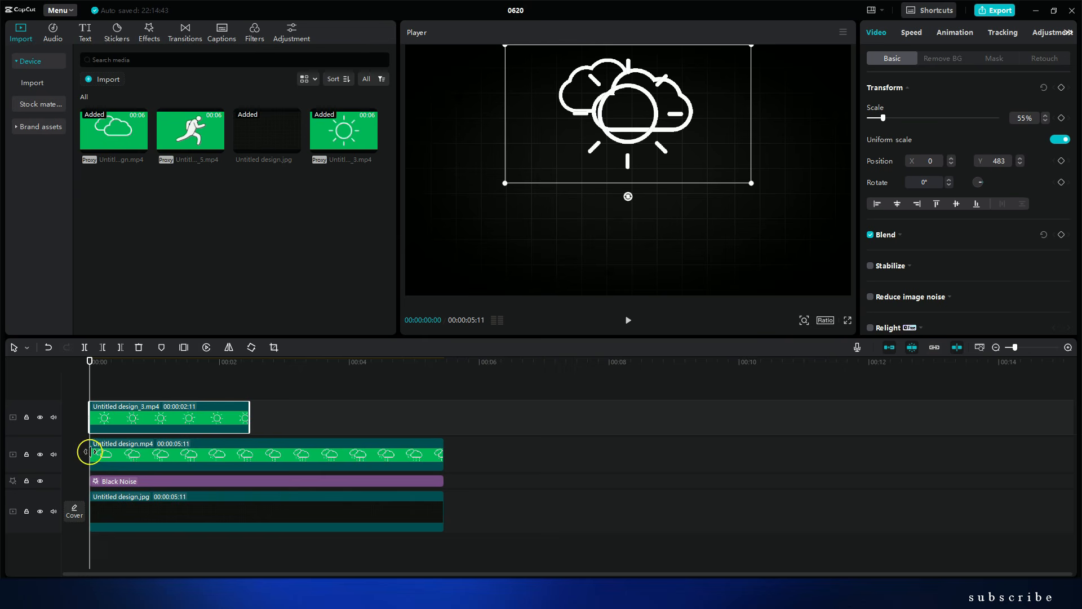
left_click_drag(89, 452, 219, 450)
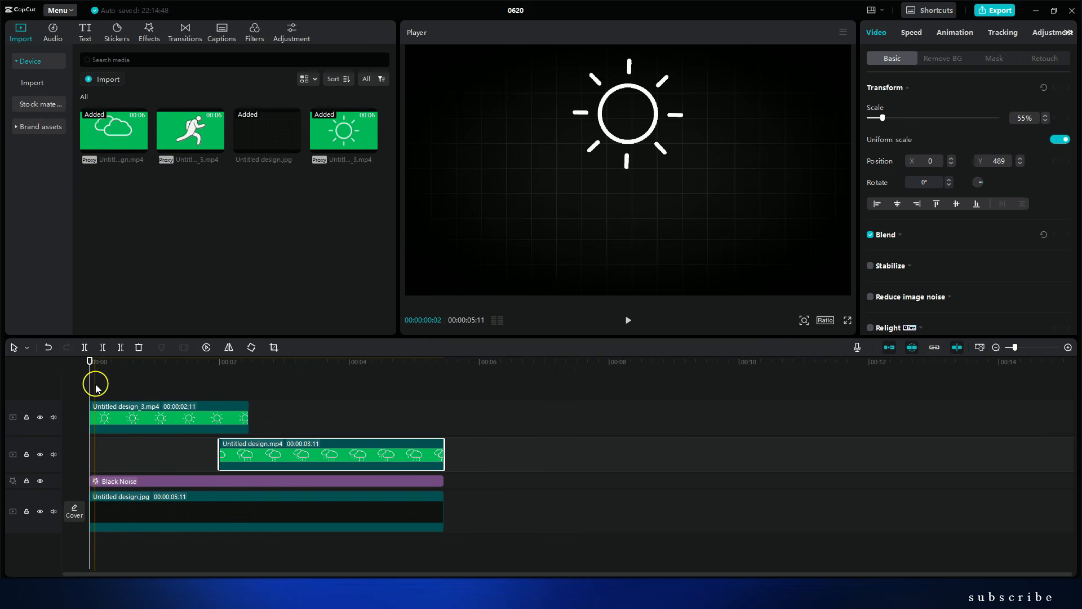
key("space")
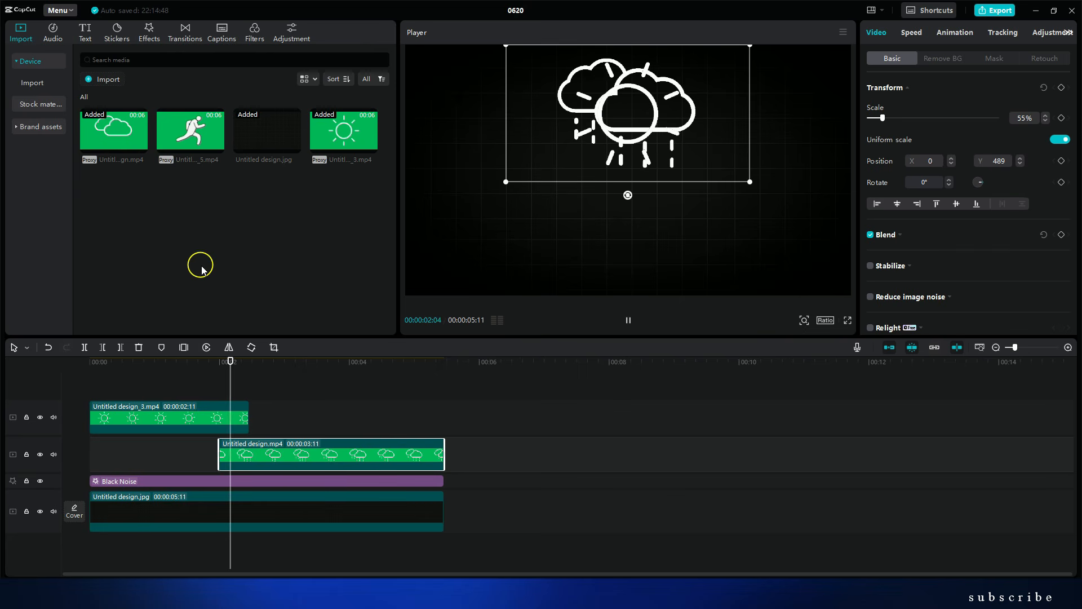
- At the cloud clip's start, slide the cloud graphic horizontally out of the frame past its right edge
left_click(215, 369)
left_click_drag(215, 362, 220, 362)
left_click_drag(673, 126, 867, 130)
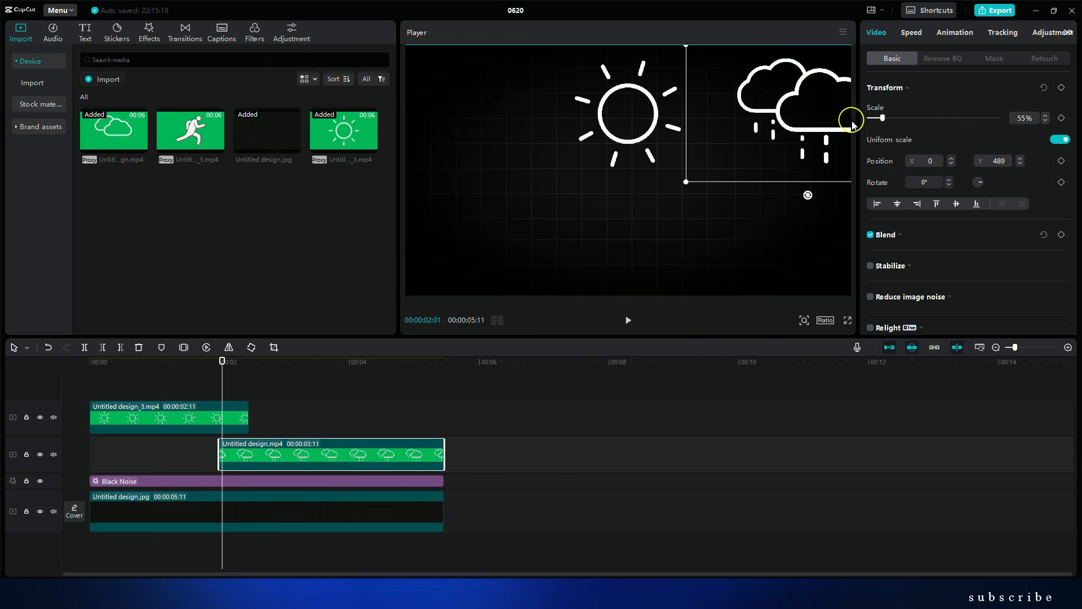
- Extend the sun clip to 00:00:03:00 and keyframe its position from 00:00:02:00 to X -1087, Y 483 at 00:00:02:21
left_click(220, 363)
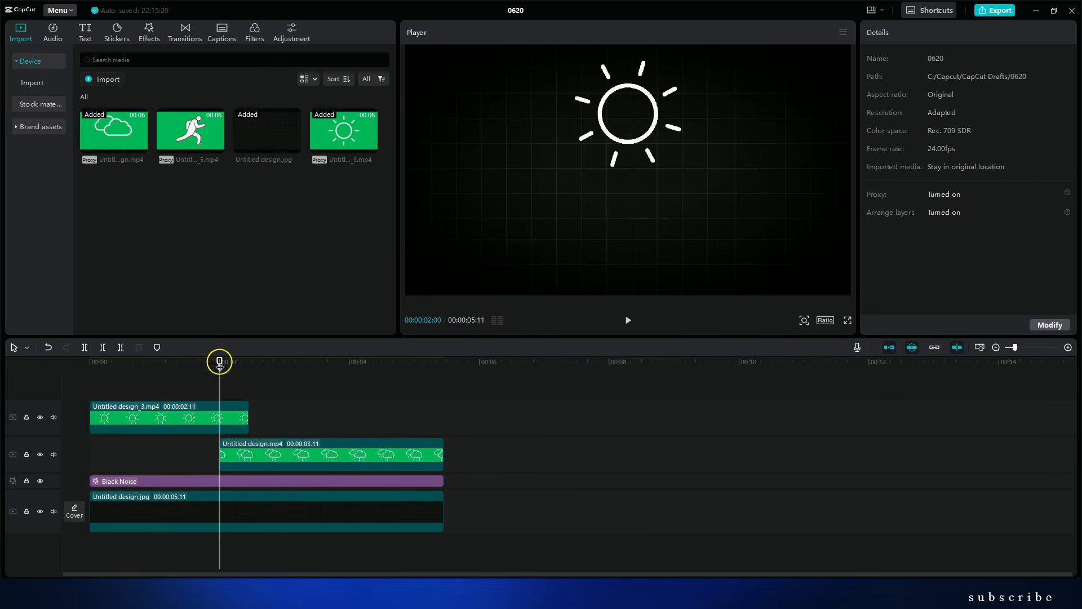
left_click(223, 418)
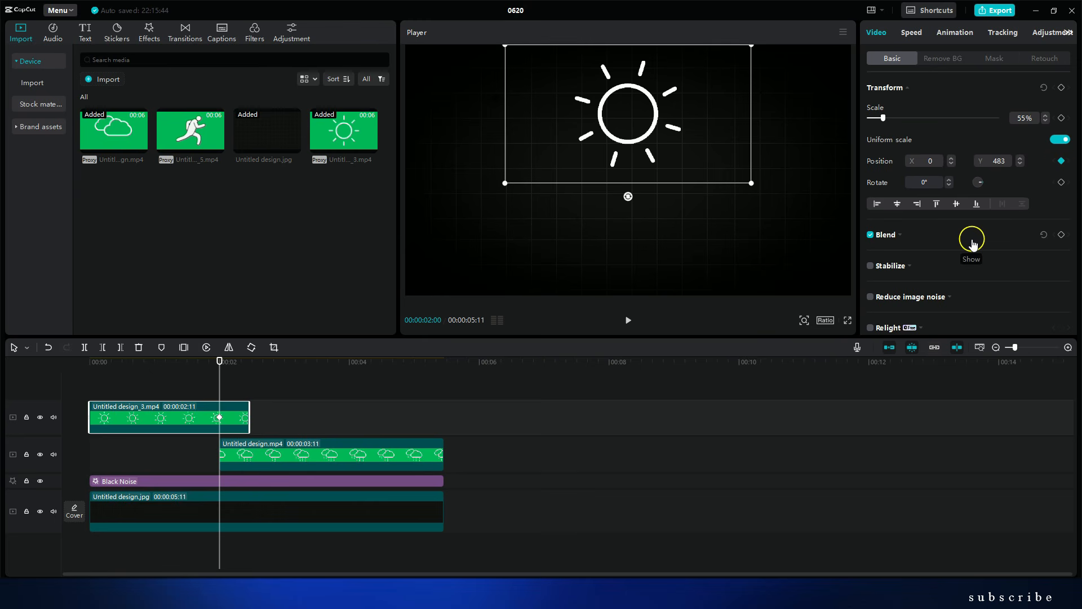
left_click(258, 419)
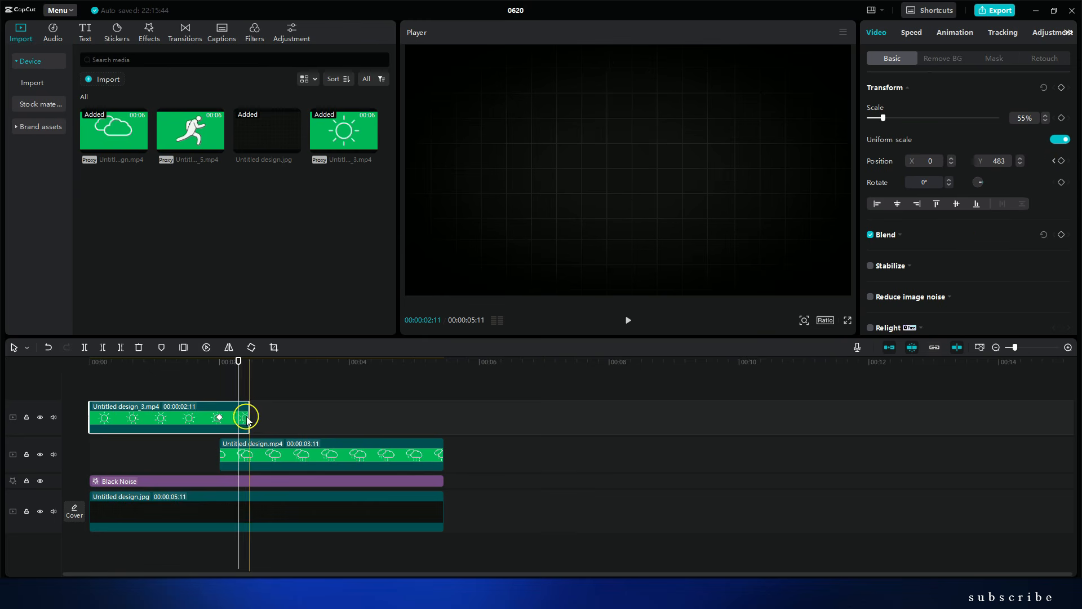
left_click_drag(247, 420, 286, 416)
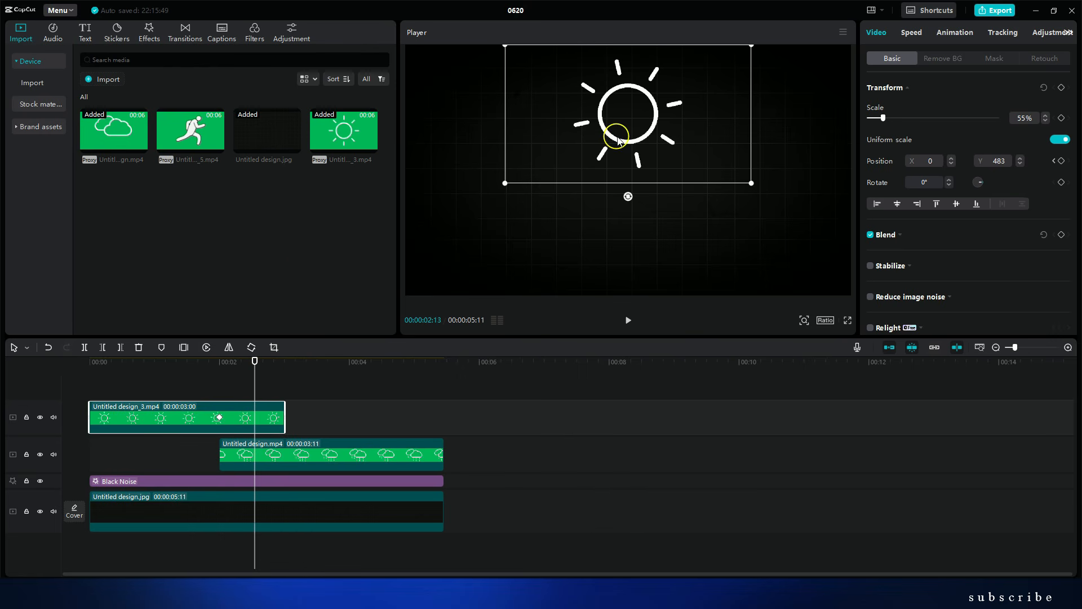
left_click_drag(640, 114, 516, 118)
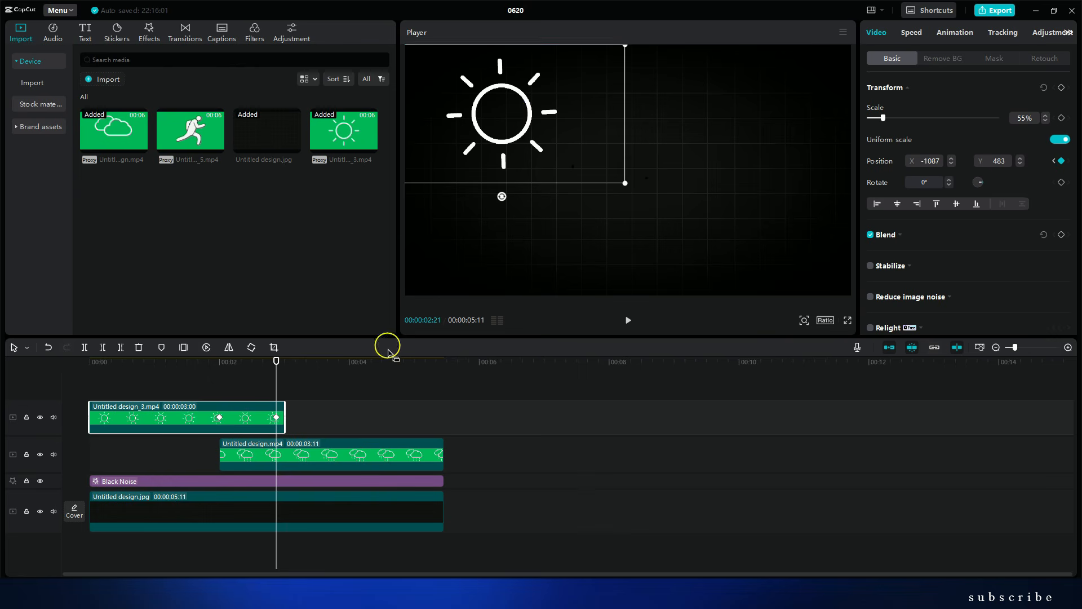
- Extend the sun clip to 00:00:03:21, keyframe the sun out past the frame's left edge at 00:00:03:12, and check the playback
left_click_drag(283, 414, 363, 401)
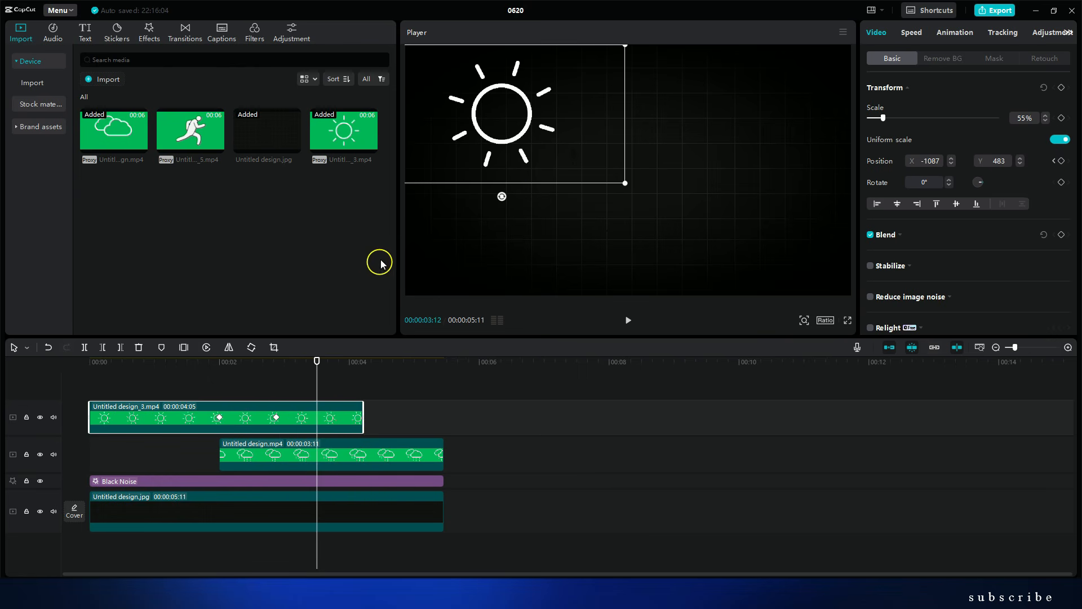
left_click_drag(543, 198, 372, 115)
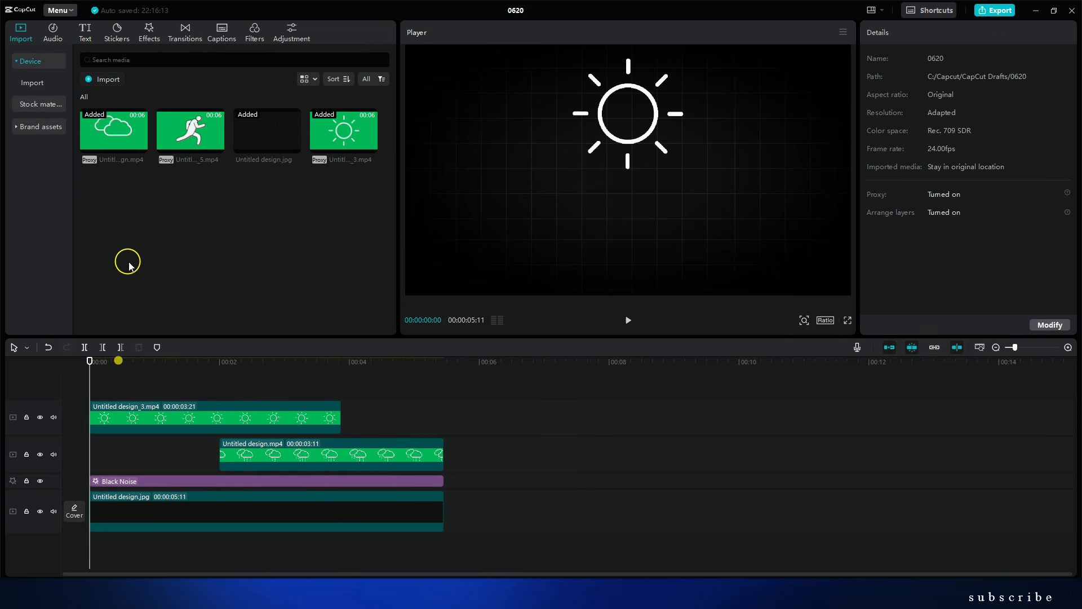
key("space")
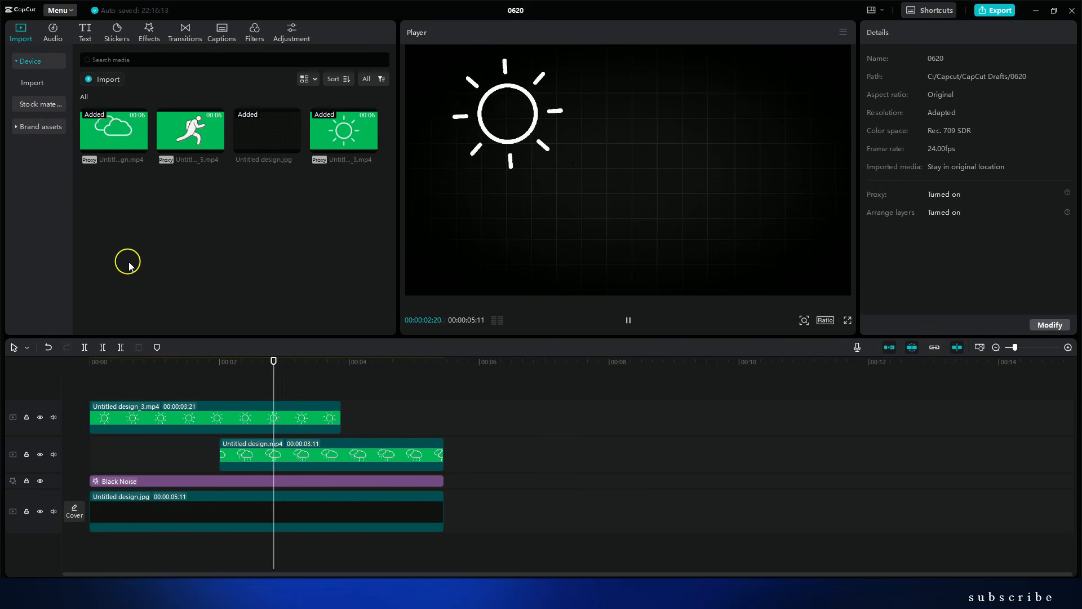
left_click(149, 378)
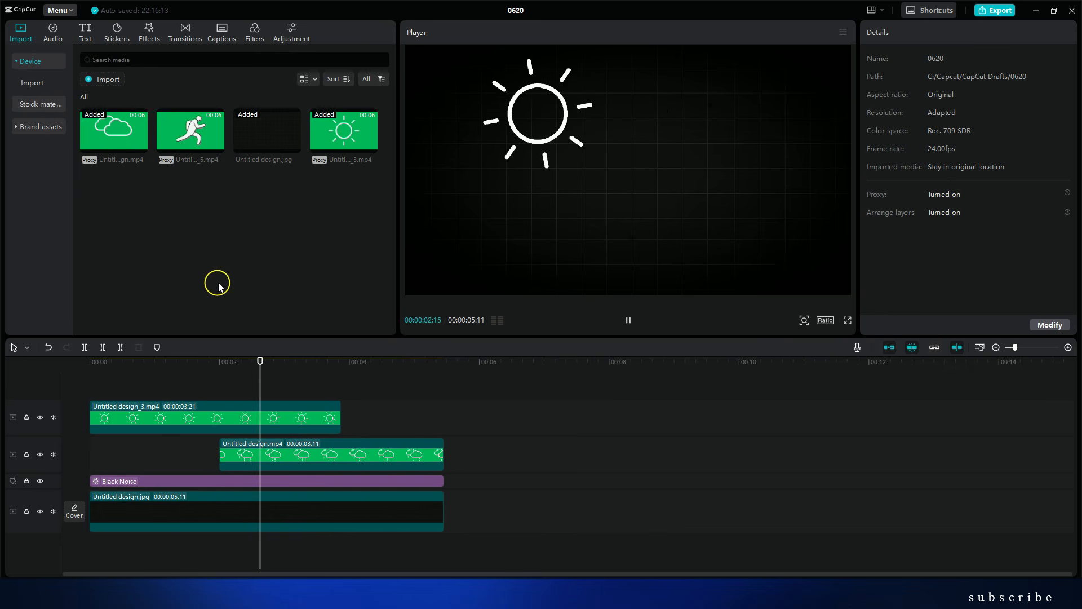
- Keyframe the cloud's position at its clip's start, 00:00:02:00, and at X 1187, Y 489 at the sun's keyframe, 00:00:02:21
left_click(265, 376)
left_click_drag(265, 376, 219, 366)
left_click(249, 454)
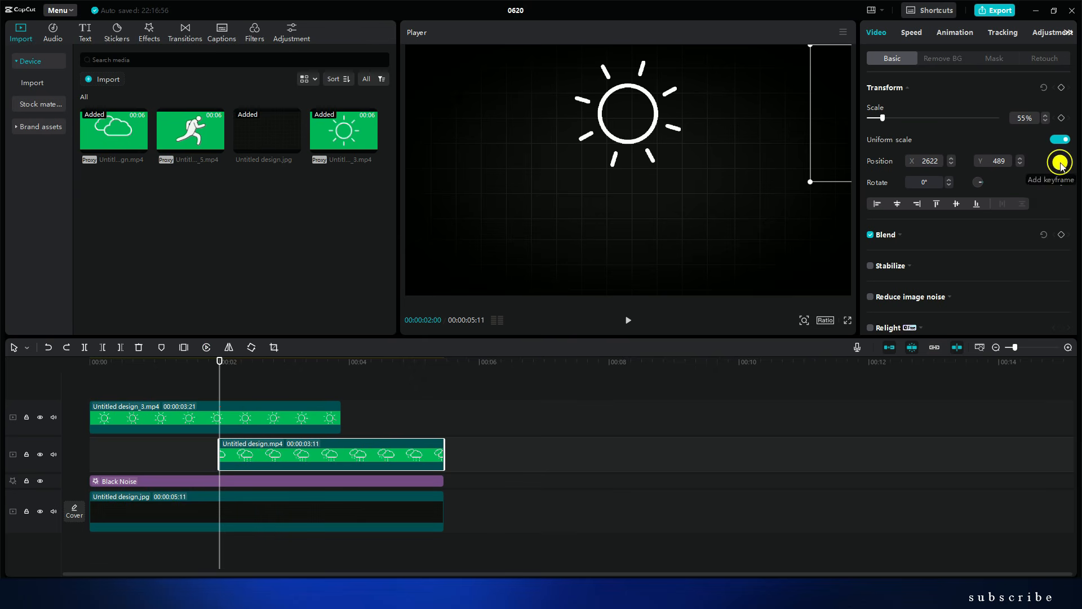
key("space")
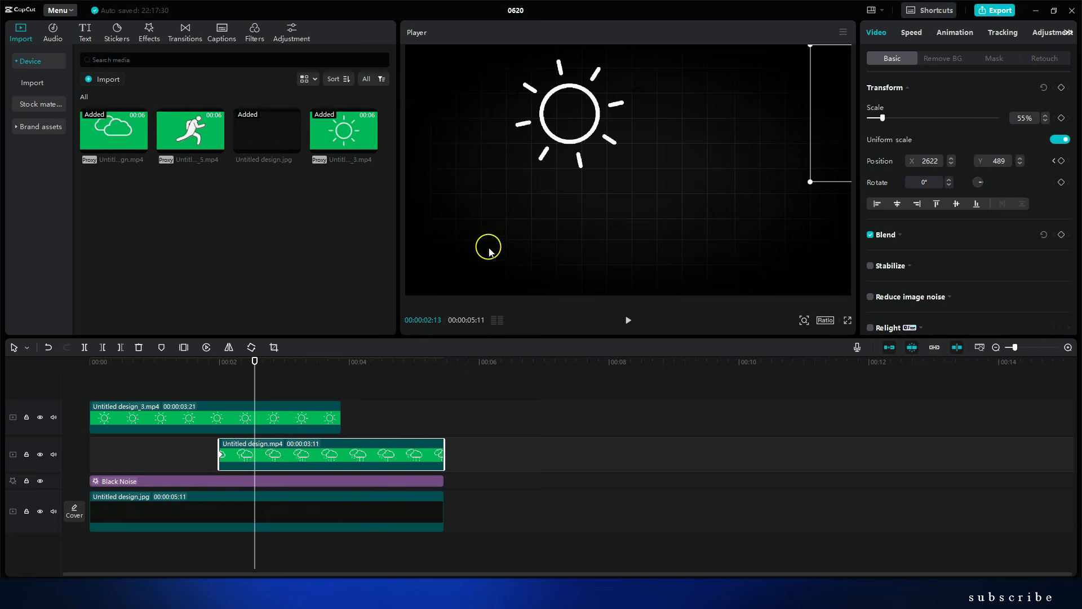
left_click(286, 416)
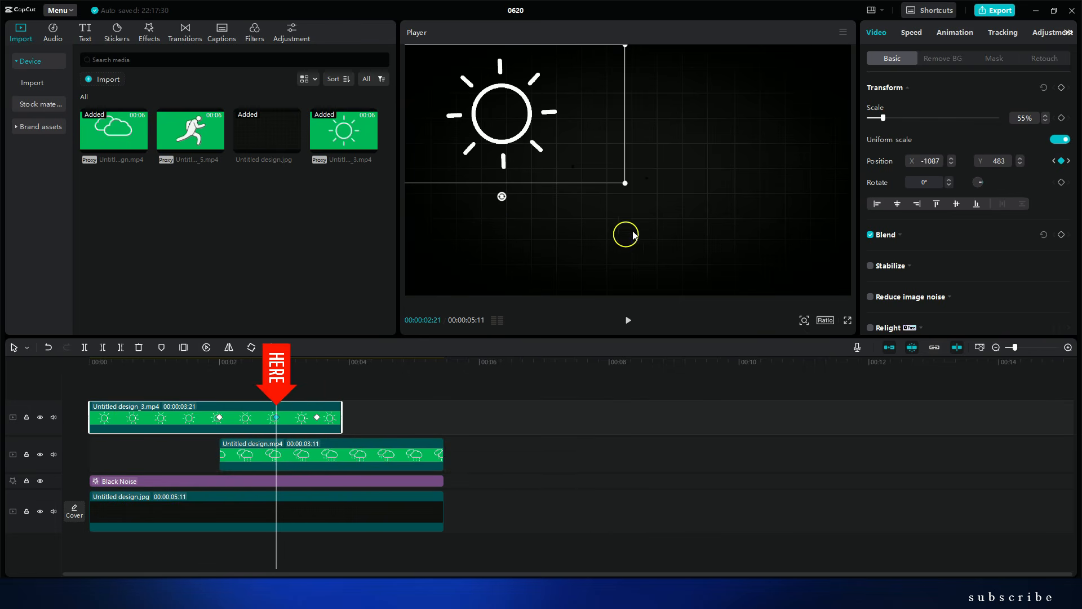
left_click(298, 454)
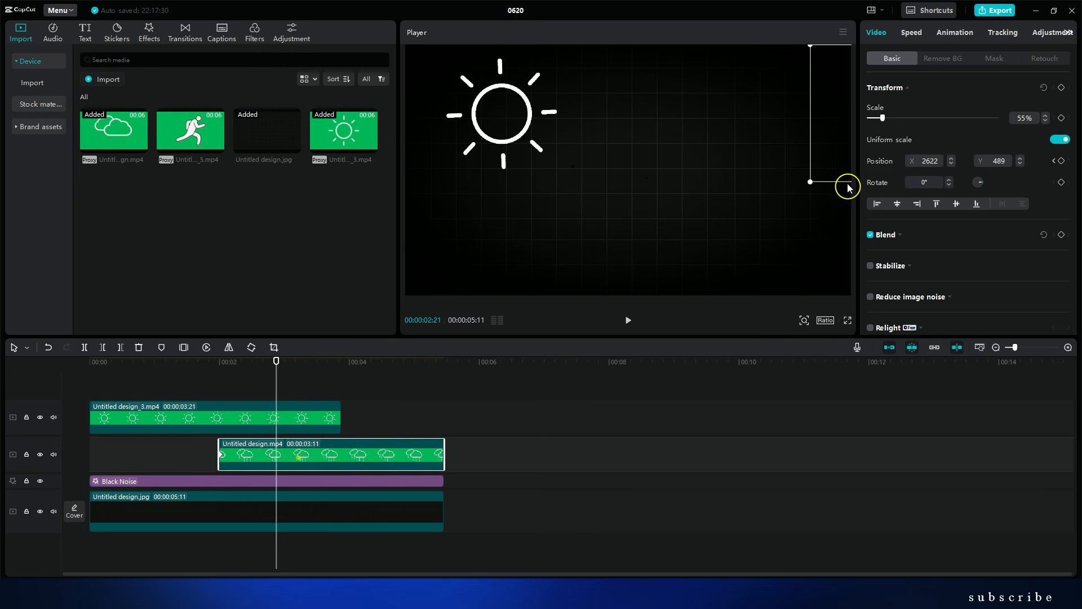
left_click_drag(834, 128, 667, 127)
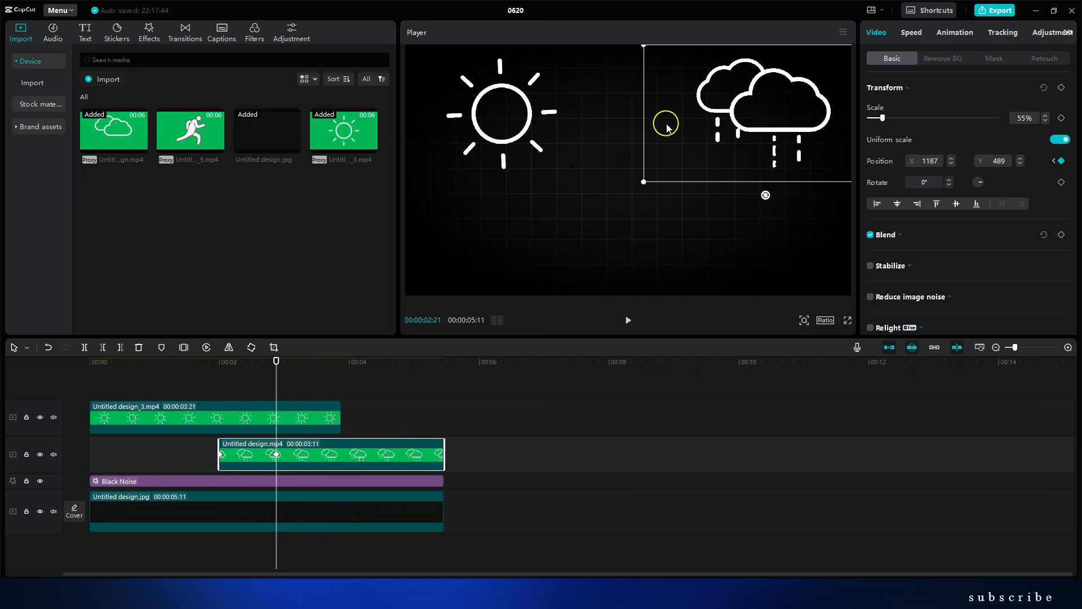
- At the sun's last keyframe, 00:00:03:12, slide the cloud to the frame's horizontal centre
left_click(297, 416)
left_click(317, 417)
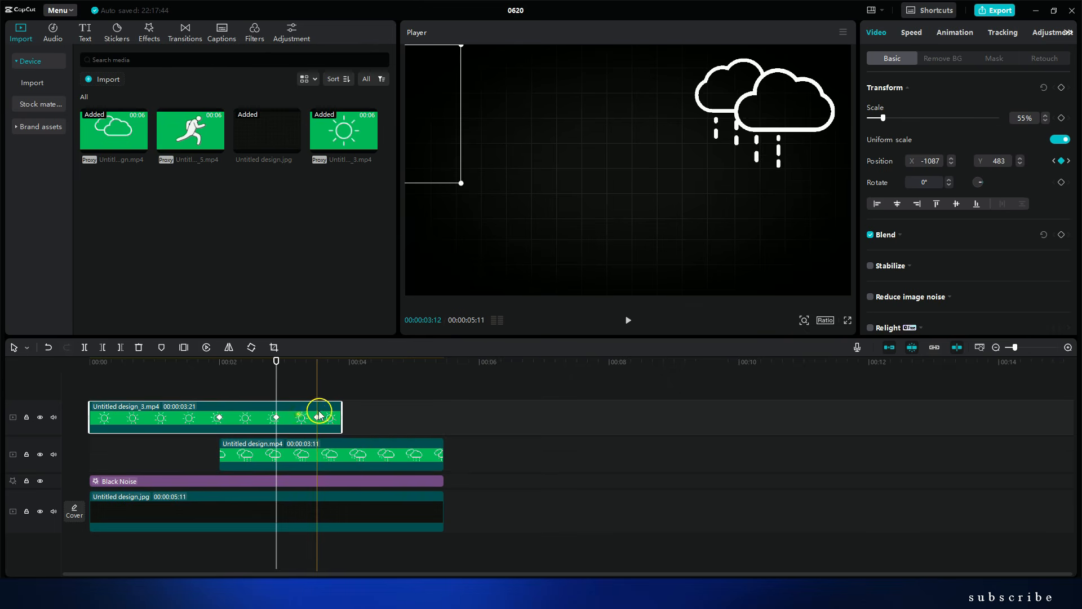
left_click(329, 457)
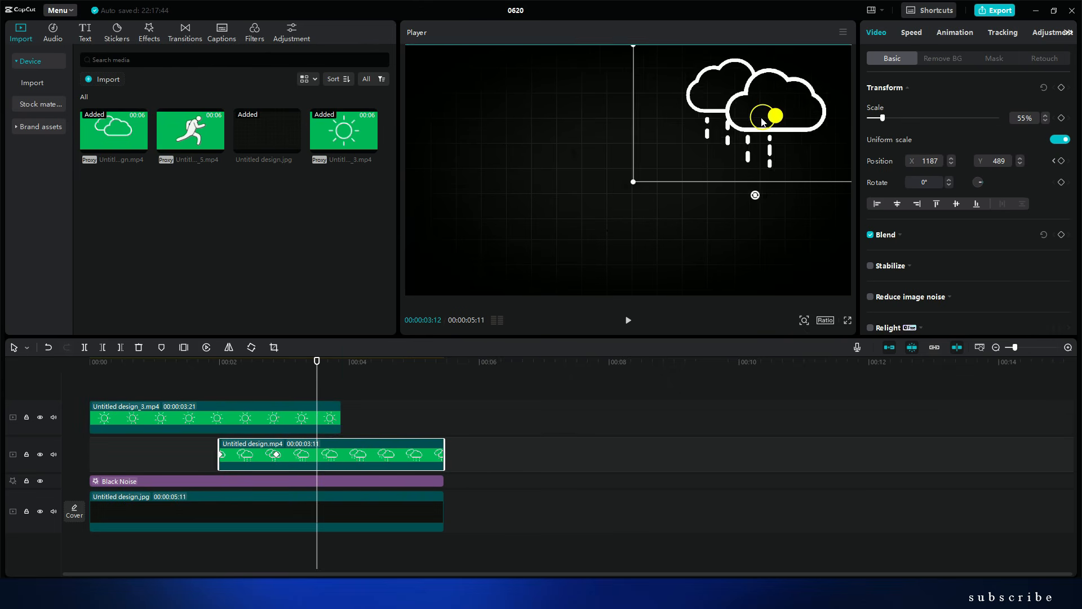
left_click_drag(773, 114, 641, 123)
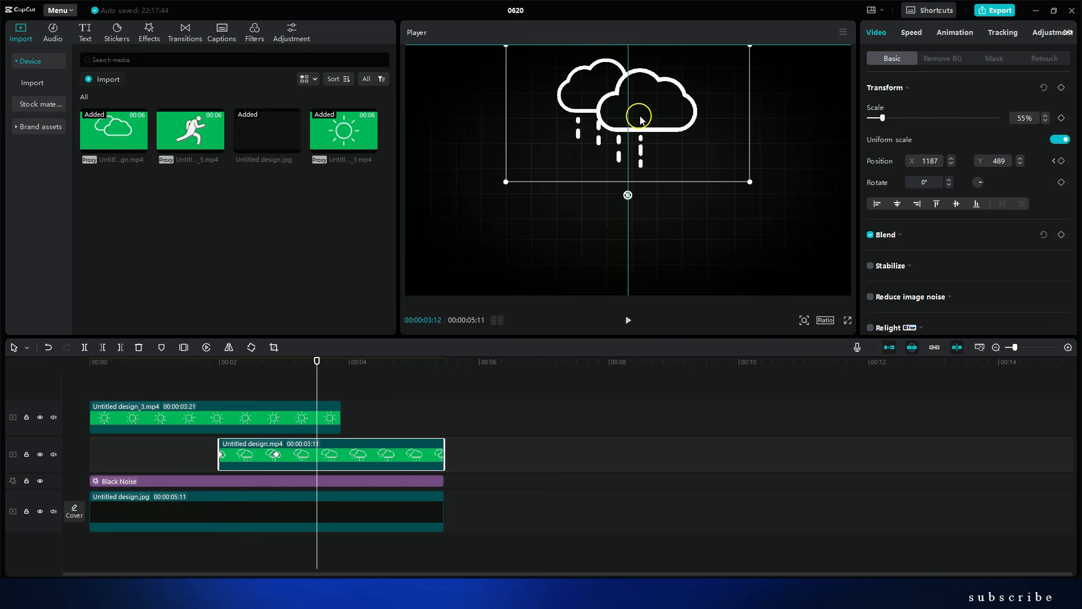
- Play the sun and cloud animation and review the position keyframes on both clips
left_click(173, 387)
key("space")
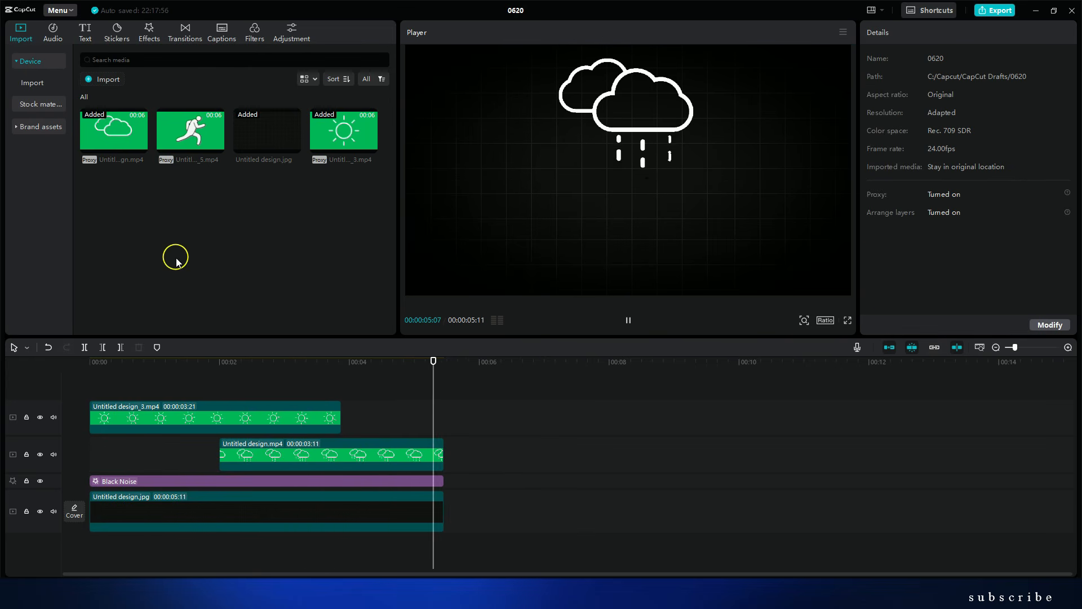
left_click(259, 418)
left_click(292, 451)
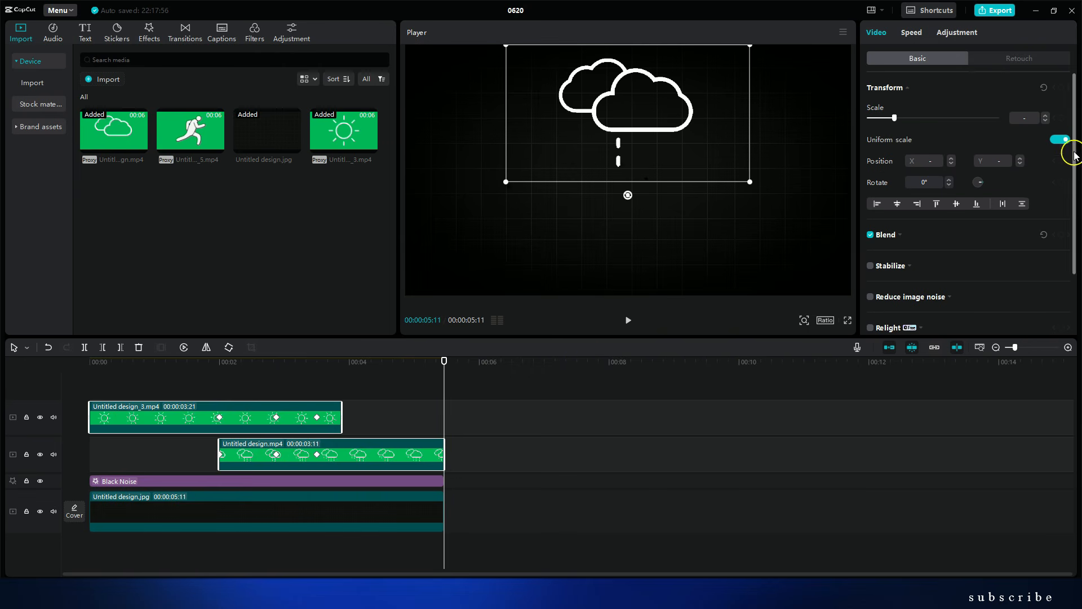
left_click(165, 379)
left_click(169, 415)
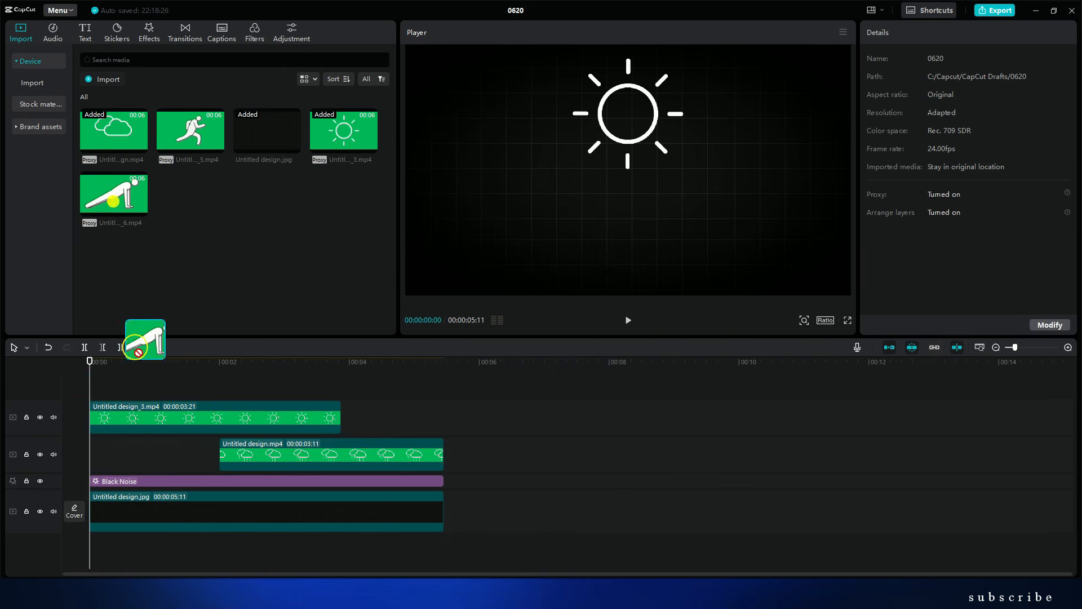
- Add the push-up clip on a new track above the sun, trim it to 00:00:03:21 and chroma-key its green at intensity 73
left_click_drag(145, 351, 80, 370)
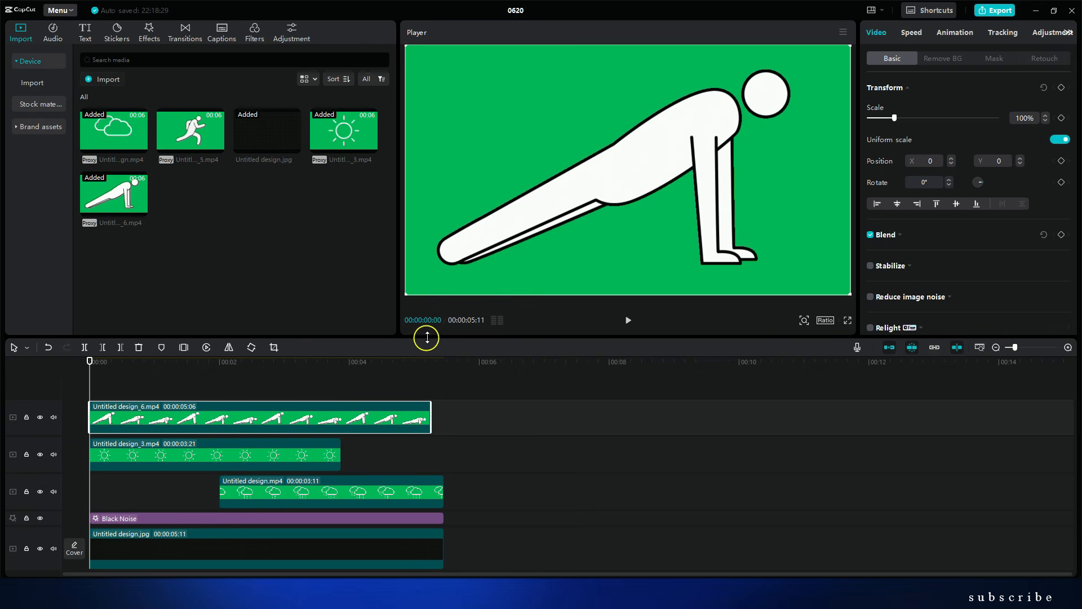
left_click(341, 383)
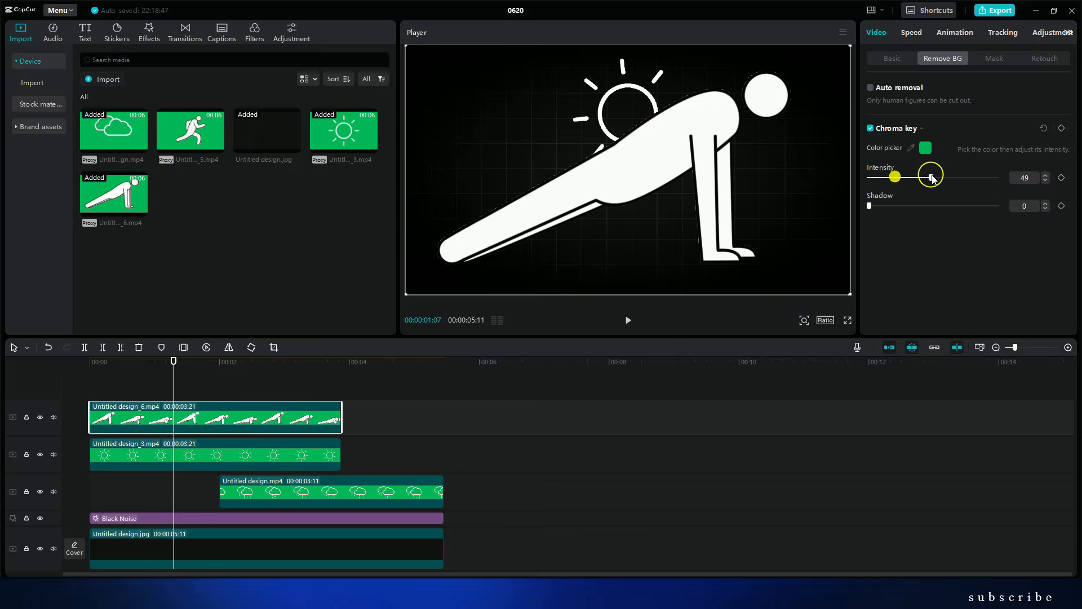
left_click_drag(930, 174, 961, 177)
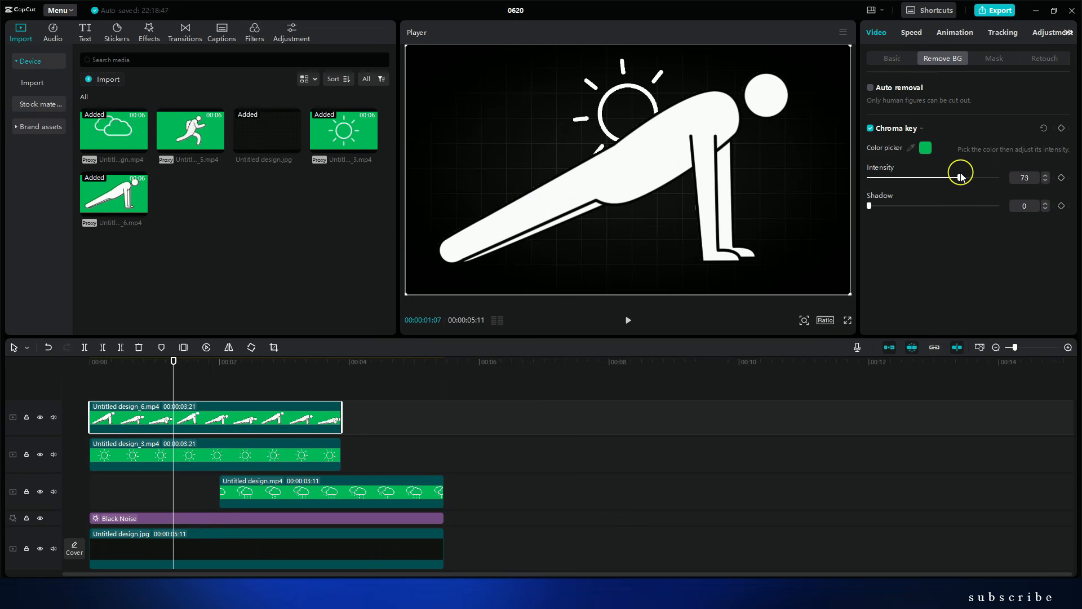
- Scale the push-up figure to 18%, place it at X 0, Y -757, and play the result
left_click_drag(851, 46, 635, 255)
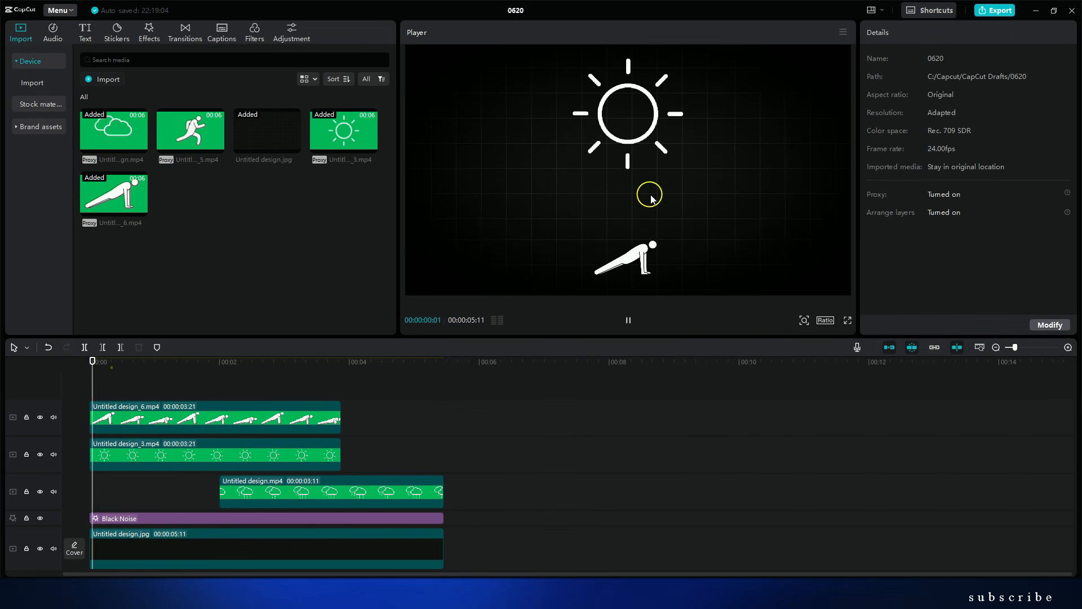
key("space")
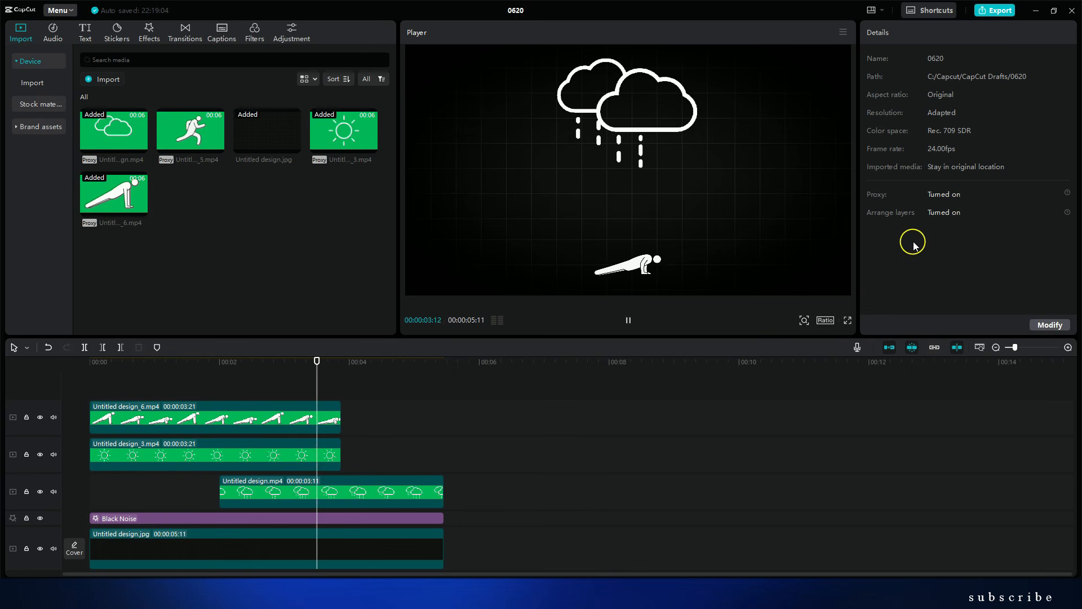
key("space")
- Add the running clip at 00:00:03:15, scaled to 21% at X 0, Y -519, and raise the push-up figure to Y -471
left_click(331, 416)
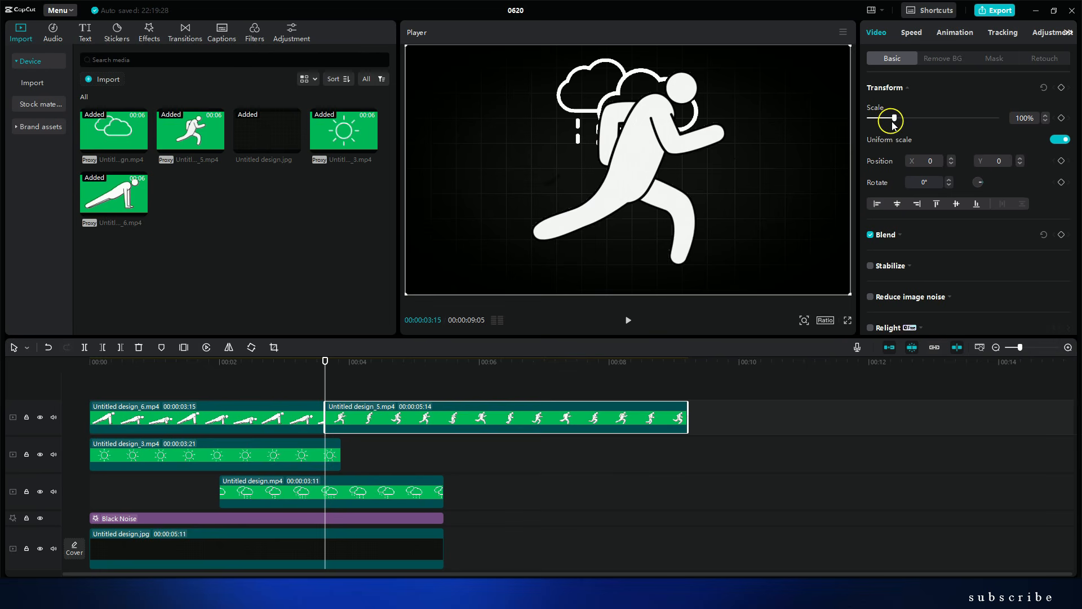
left_click_drag(885, 143, 877, 147)
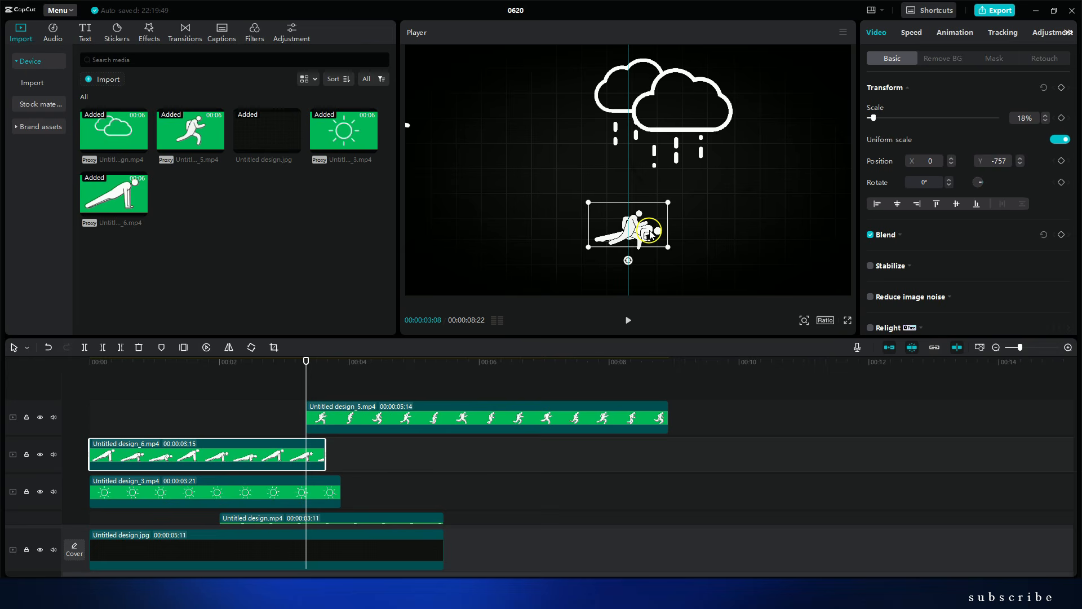
left_click(101, 368)
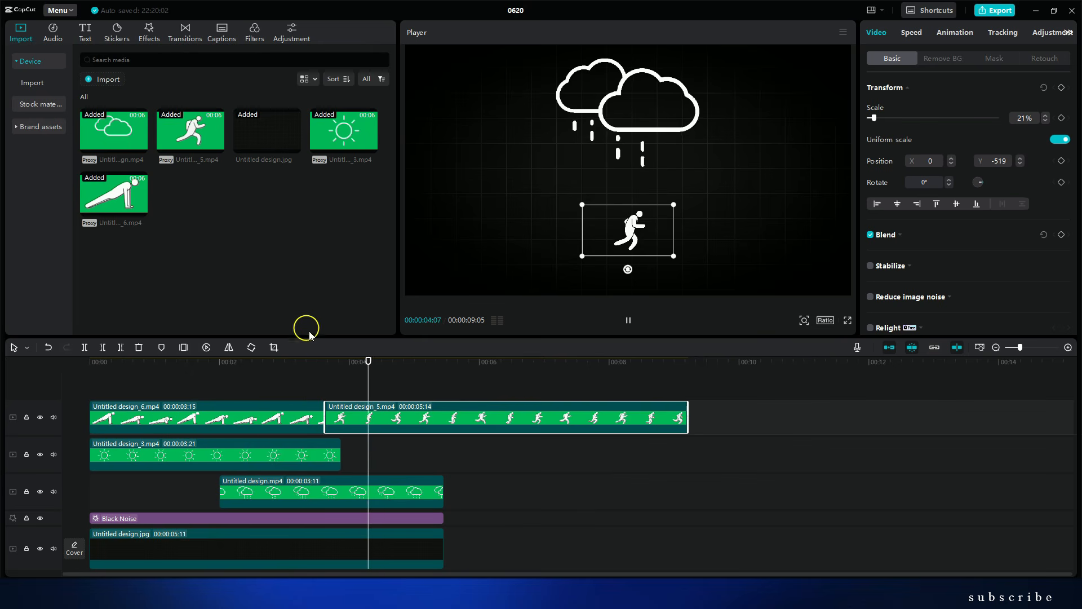
- Mirror the running clip so the figure faces the opposite way
left_click(329, 383)
left_click(341, 370)
left_click(426, 422)
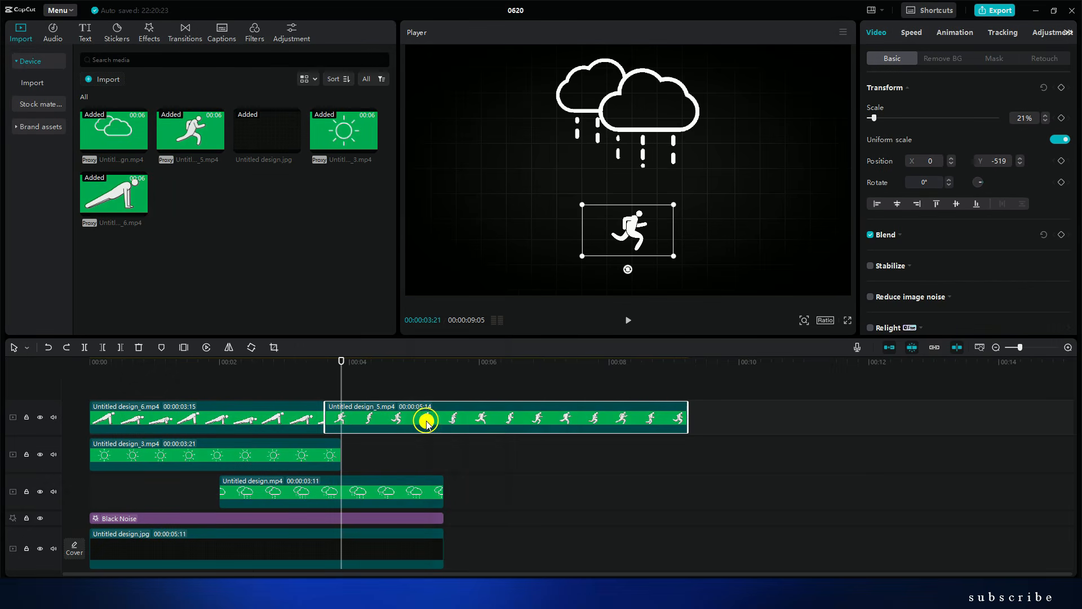
right_click(427, 422)
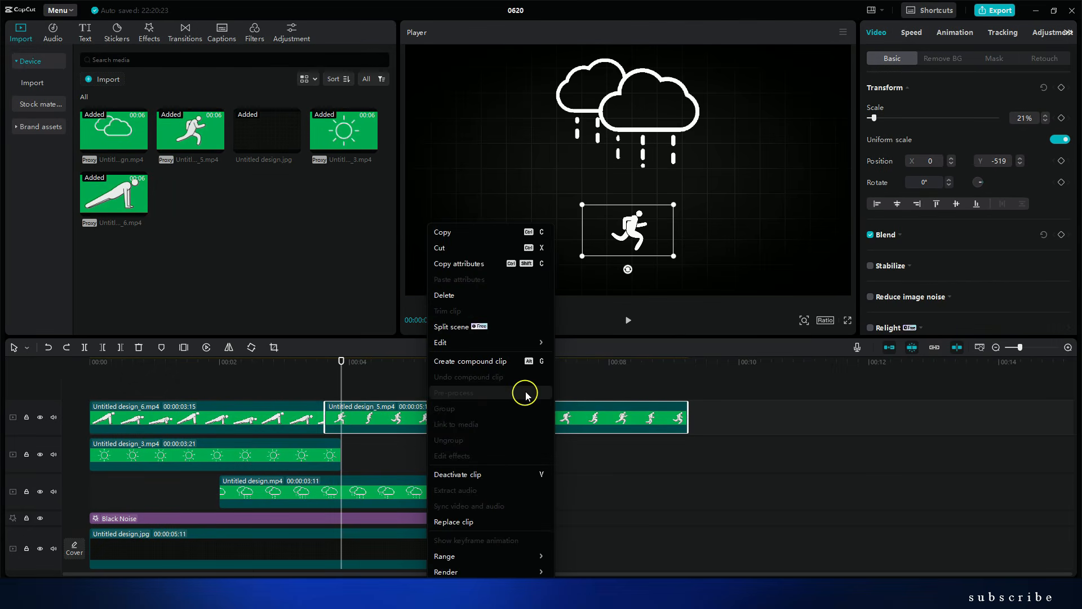
mouse_move(523, 342)
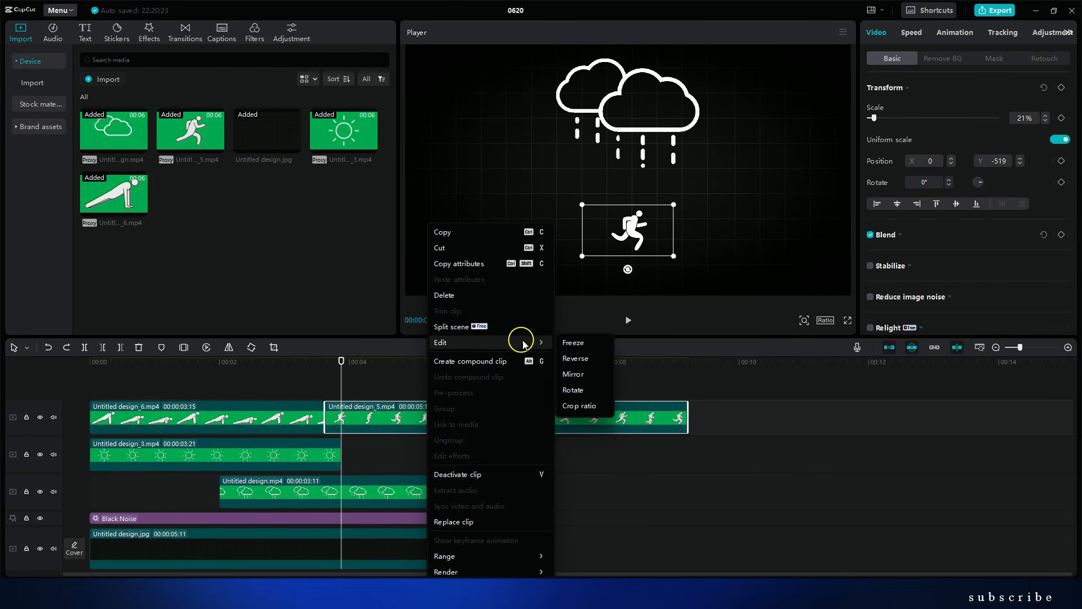
left_click(590, 374)
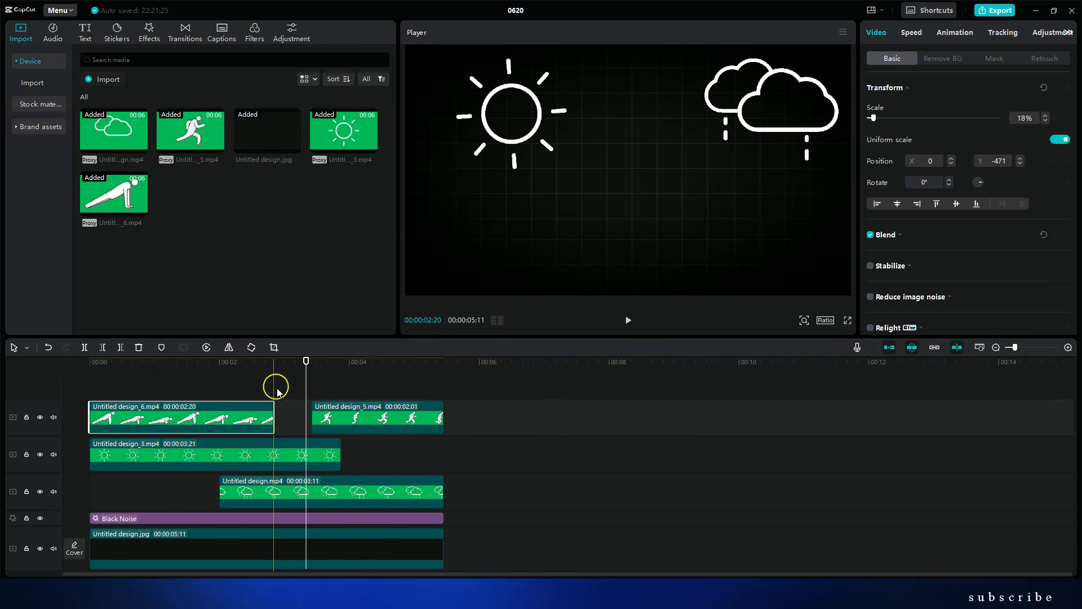
- Place the running clip directly after the push-up clip's new end at 00:00:02:20 and extend it to the background's end at 00:00:05:11
left_click_drag(357, 412, 322, 413)
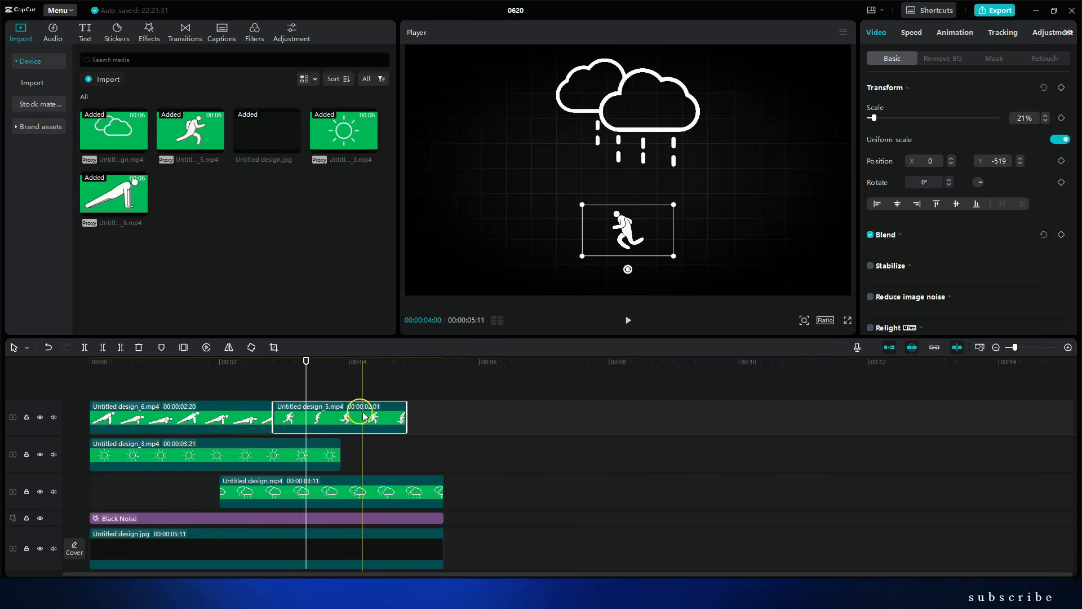
left_click_drag(406, 416, 445, 416)
left_click(242, 393)
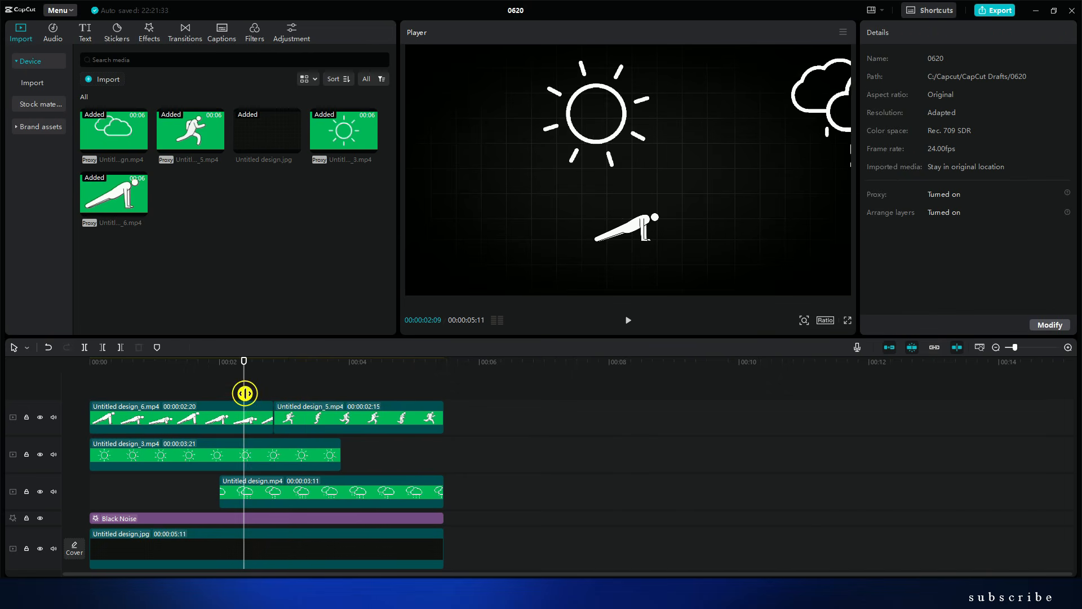
key("space")
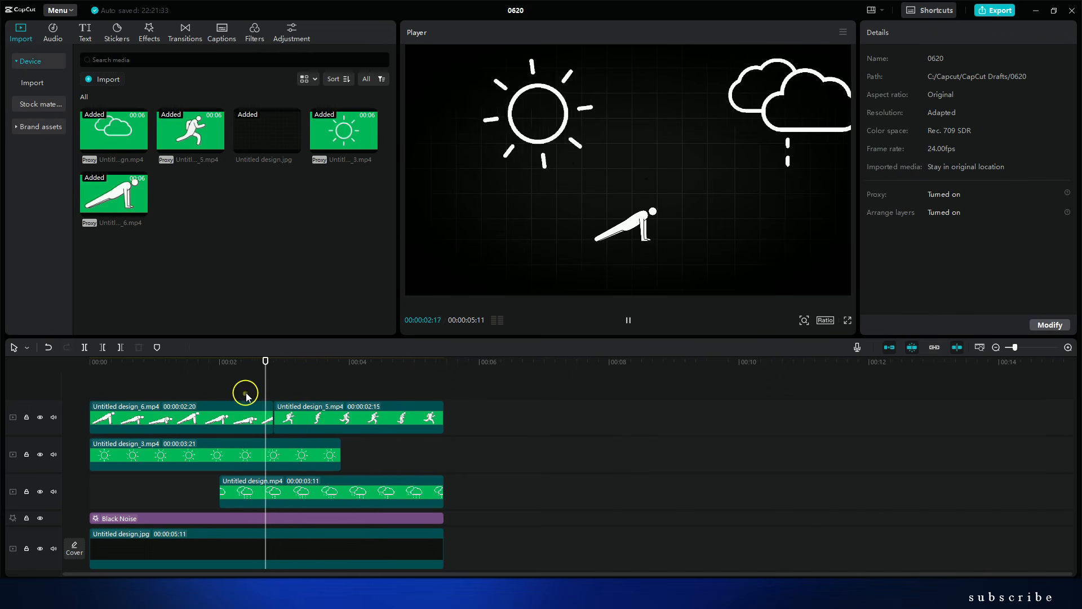
- Keyframe the running figure's position leftward from 00:00:02:20 through X -138, Y -524 at 00:00:03:04 to X -1473, Y -534, outside the frame
left_click(276, 388)
left_click(344, 417)
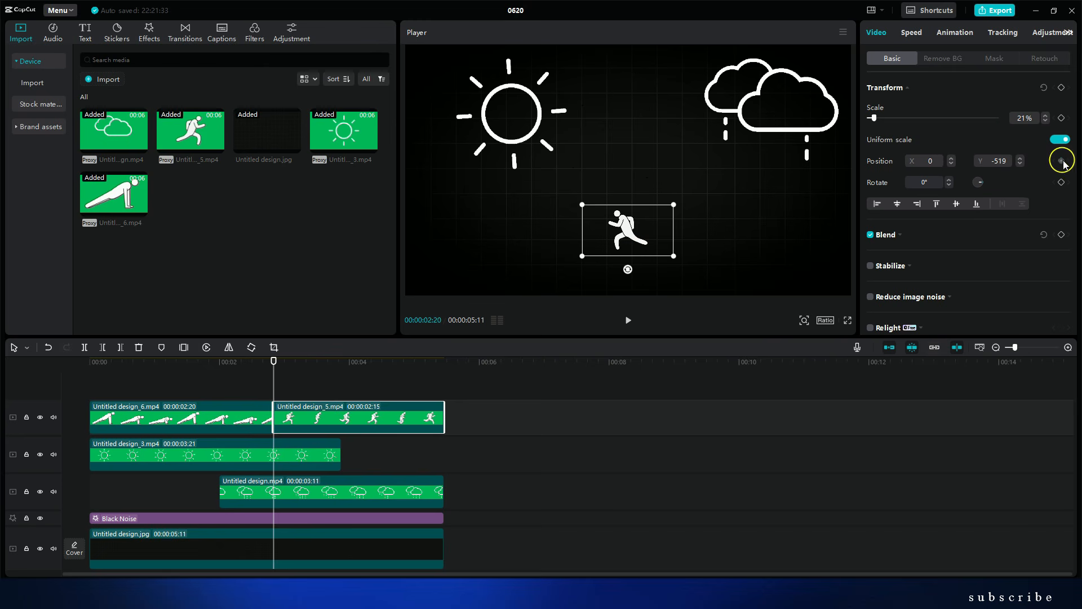
key("space")
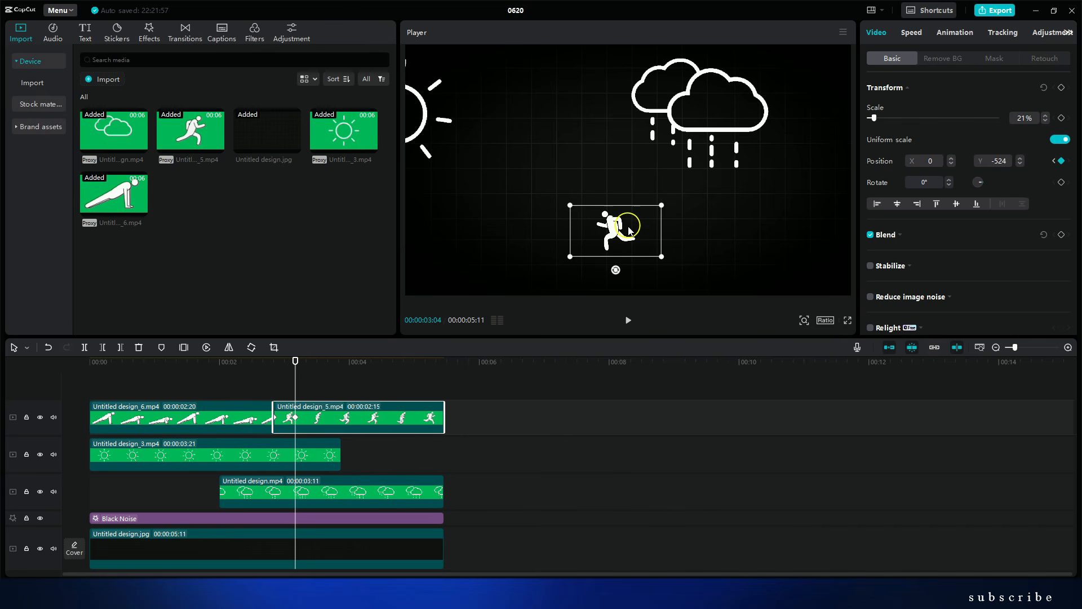
left_click_drag(592, 231, 369, 230)
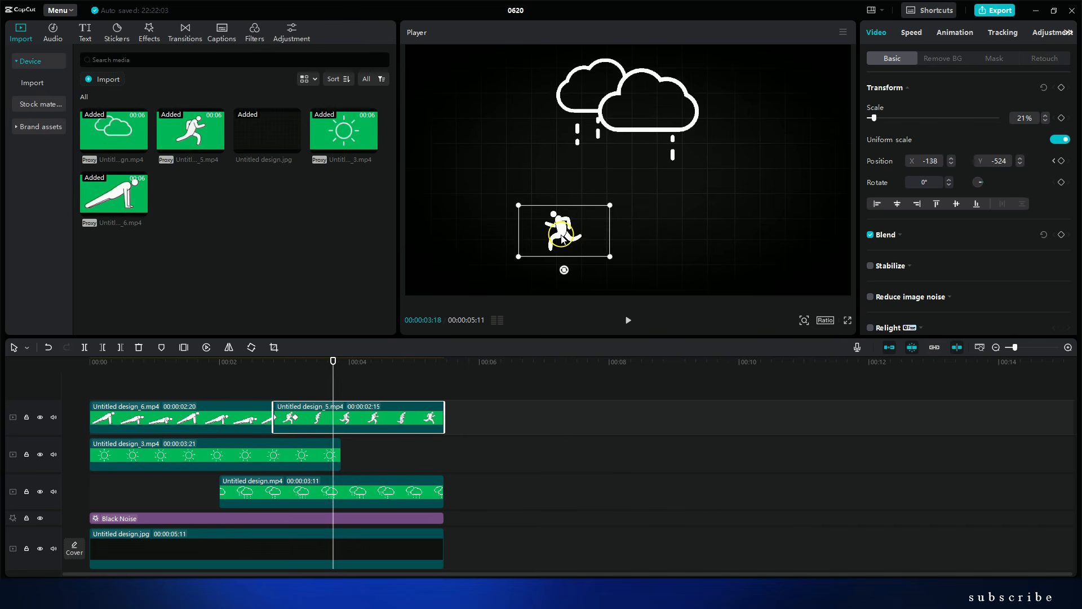
left_click(384, 380)
left_click(430, 391)
left_click(429, 418)
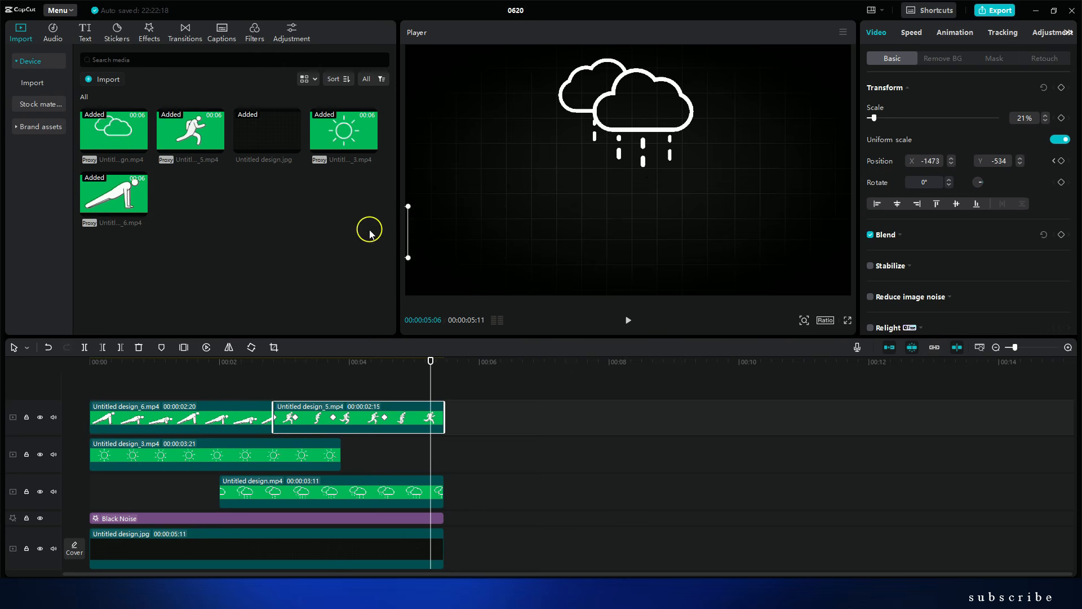
left_click(110, 372)
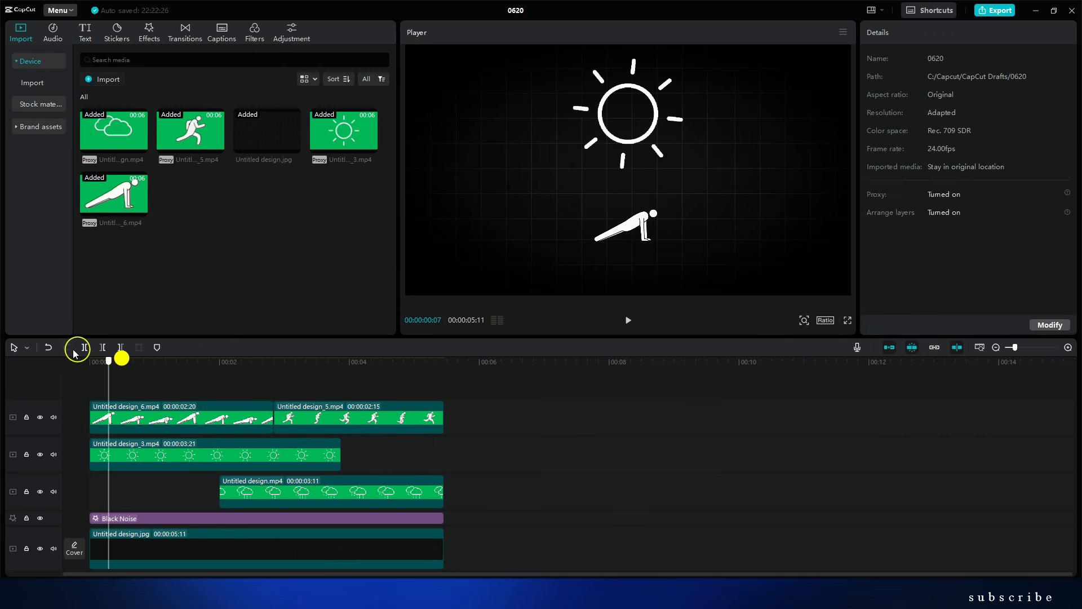
- Mirror the push-up clip so the figure faces the opposite way
key("space")
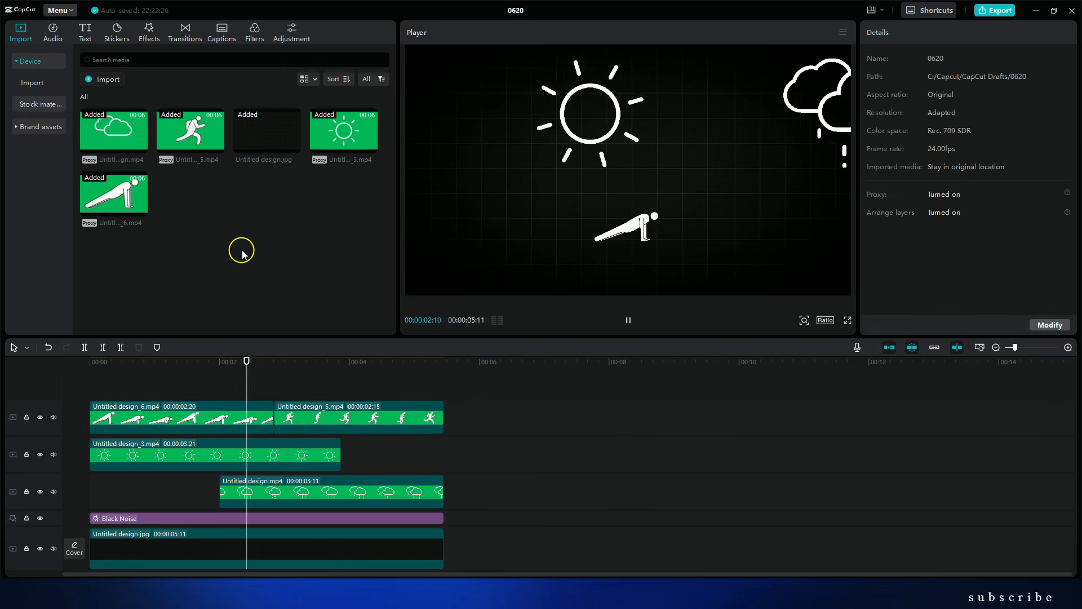
right_click(190, 418)
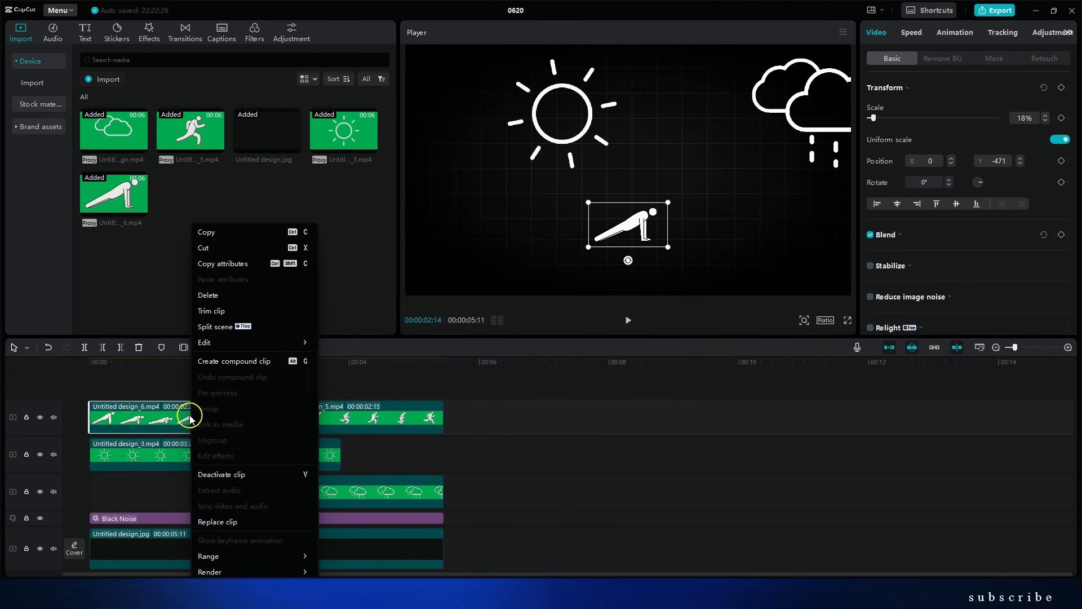
mouse_move(295, 346)
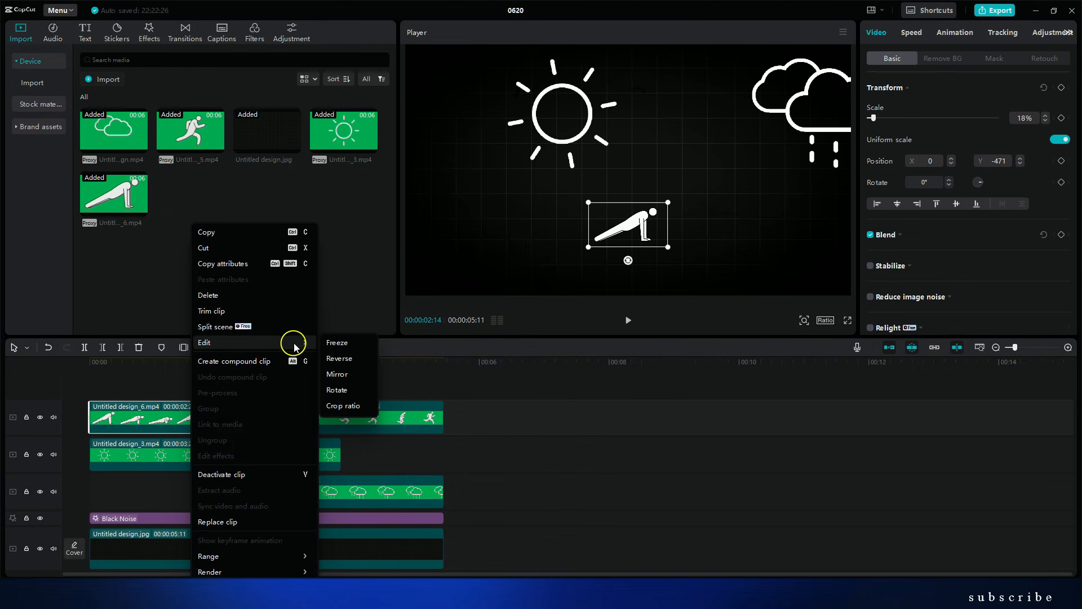
left_click(338, 375)
left_click(147, 374)
left_click(144, 370)
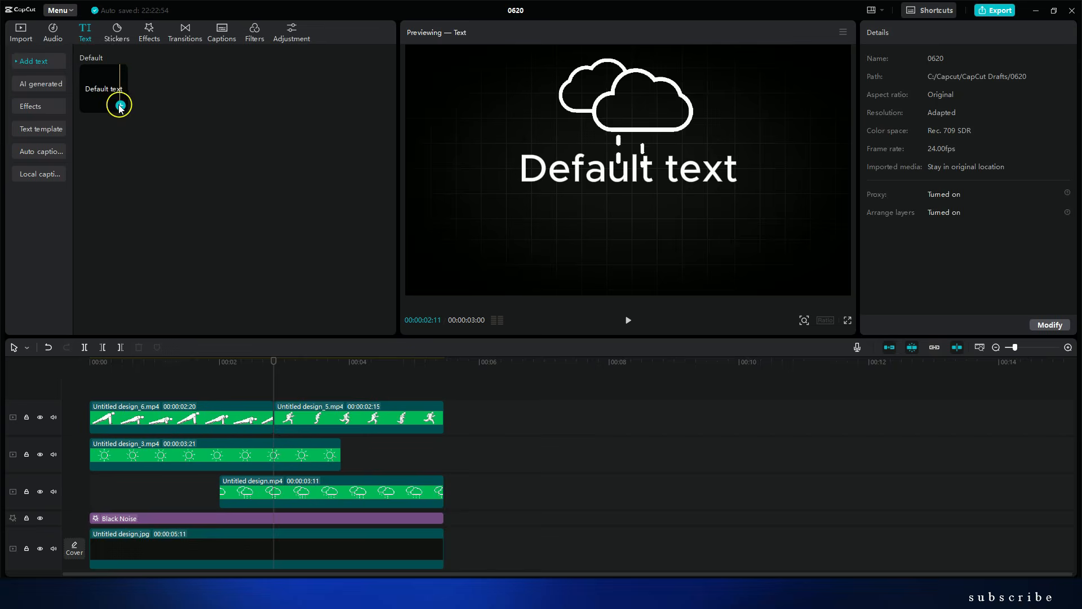
- Add a text reading "Not Today" at 00:00:02:20 and set its font to Bebas Neue Bold
left_click(119, 105)
left_click_drag(913, 86, 809, 87)
type("Not To")
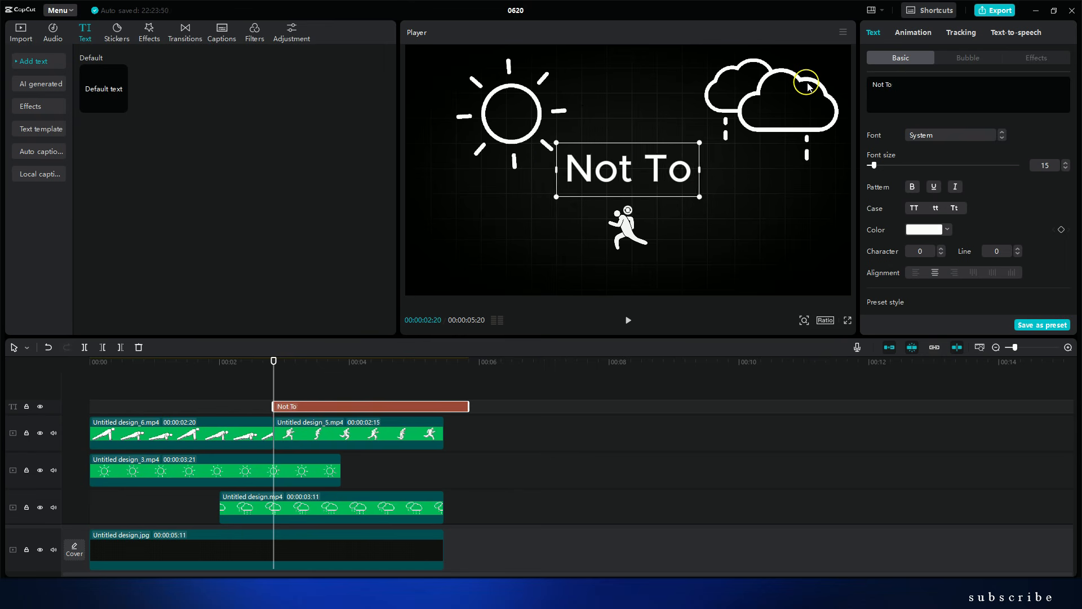
type("day")
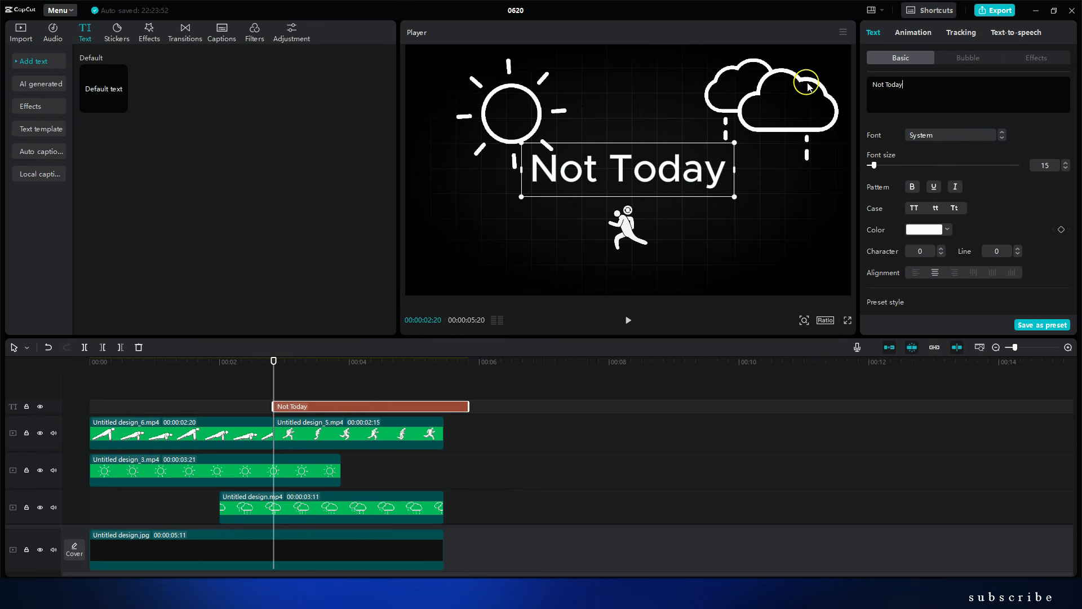
left_click(960, 139)
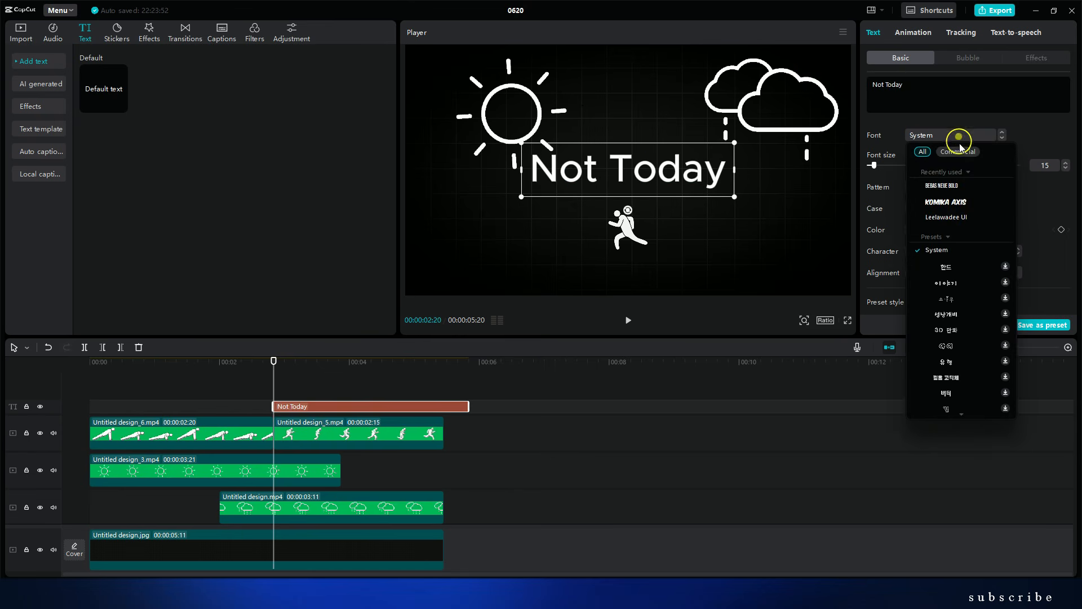
left_click(952, 190)
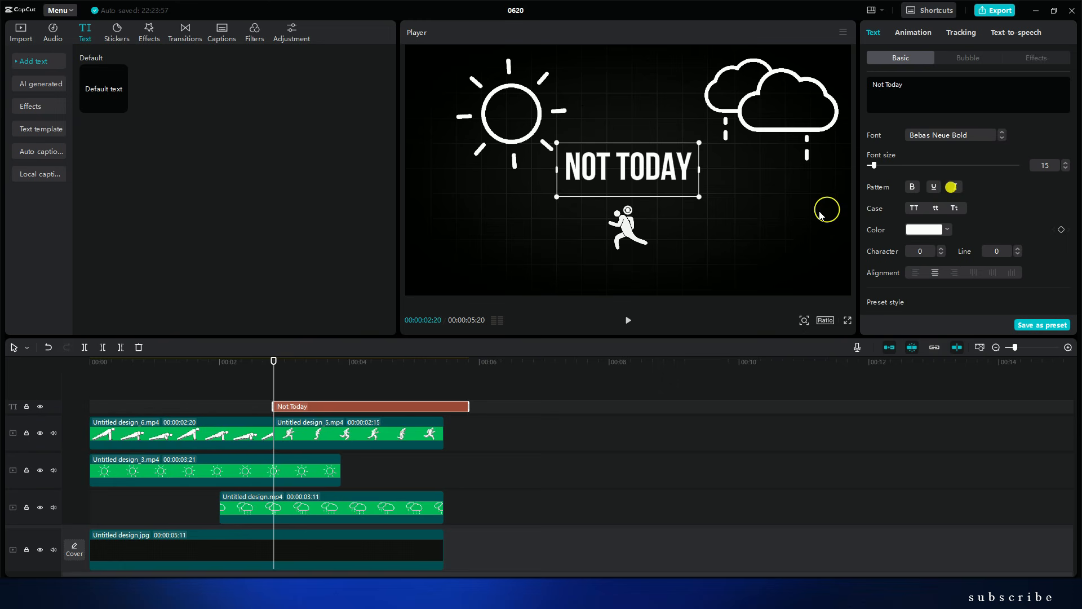
- Place the Not Today text centred below the clouds at font size 13 and convert it into a compound clip
left_click(691, 158)
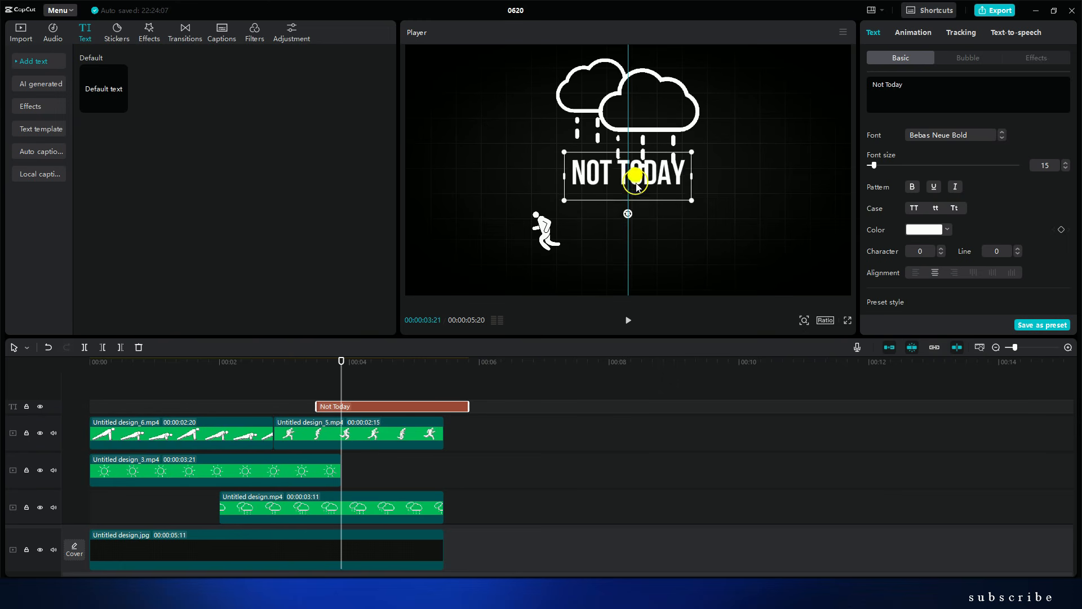
left_click_drag(634, 174, 636, 236)
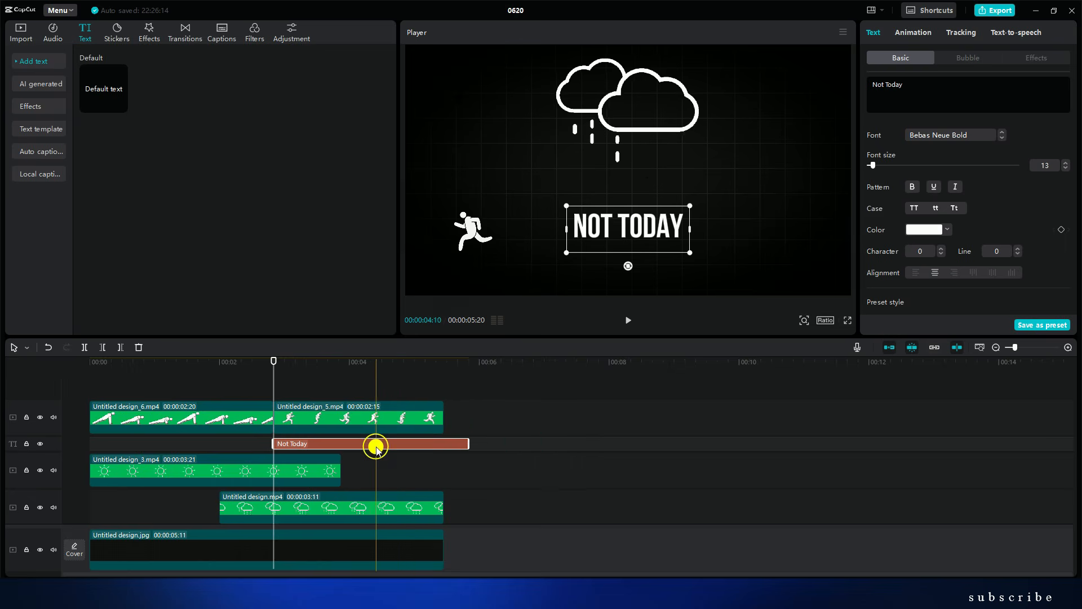
right_click(393, 443)
left_click(435, 507)
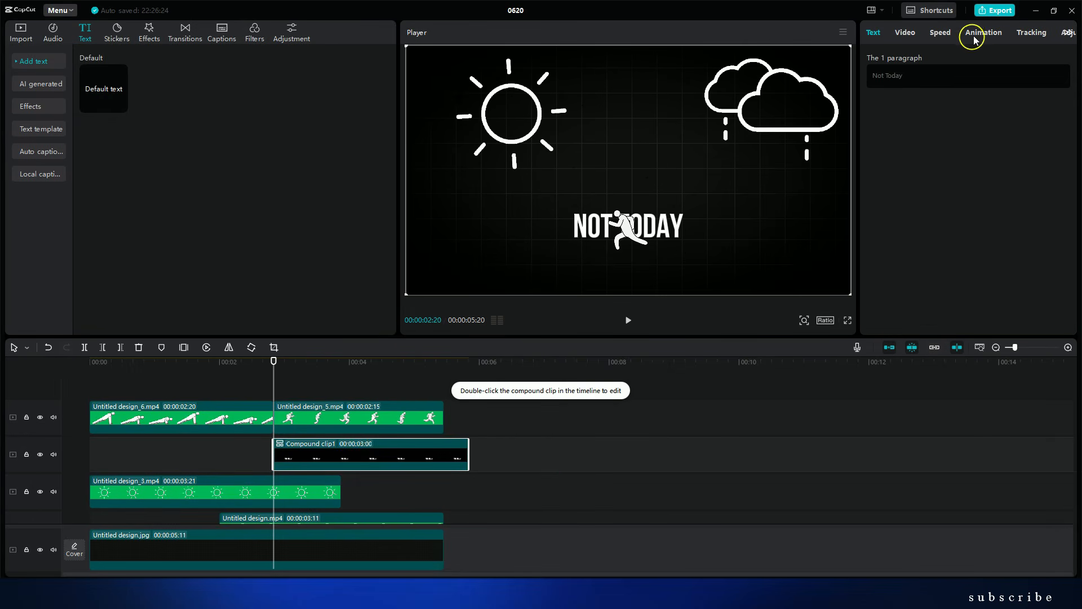
- Apply a Horizontal mask to the compound clip, rotated 90° at X -41, Y -19, and keyframe its position at 00:00:02:20
left_click(906, 35)
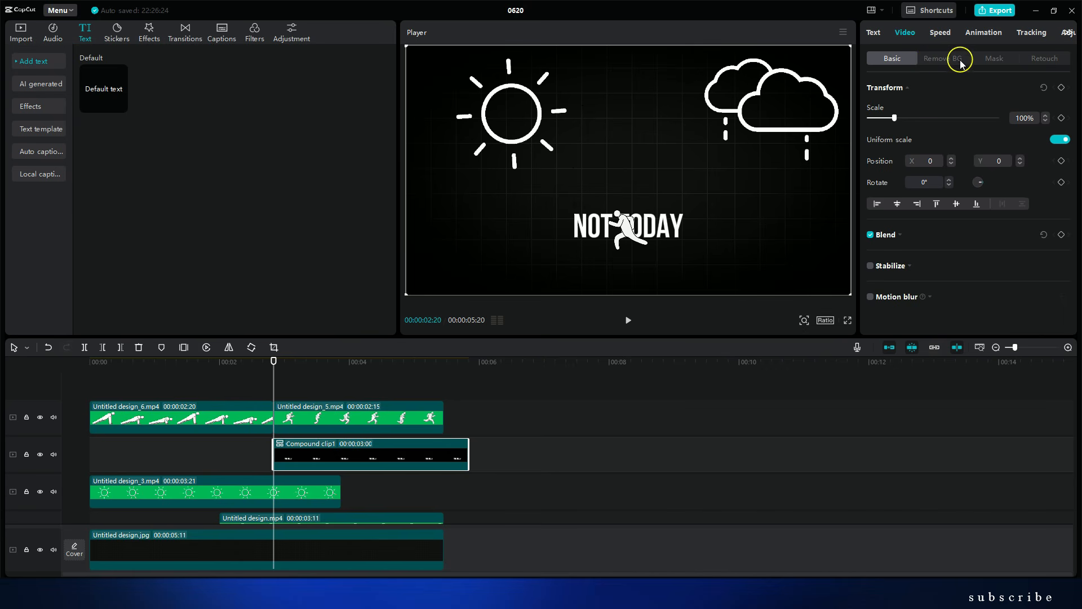
left_click(998, 58)
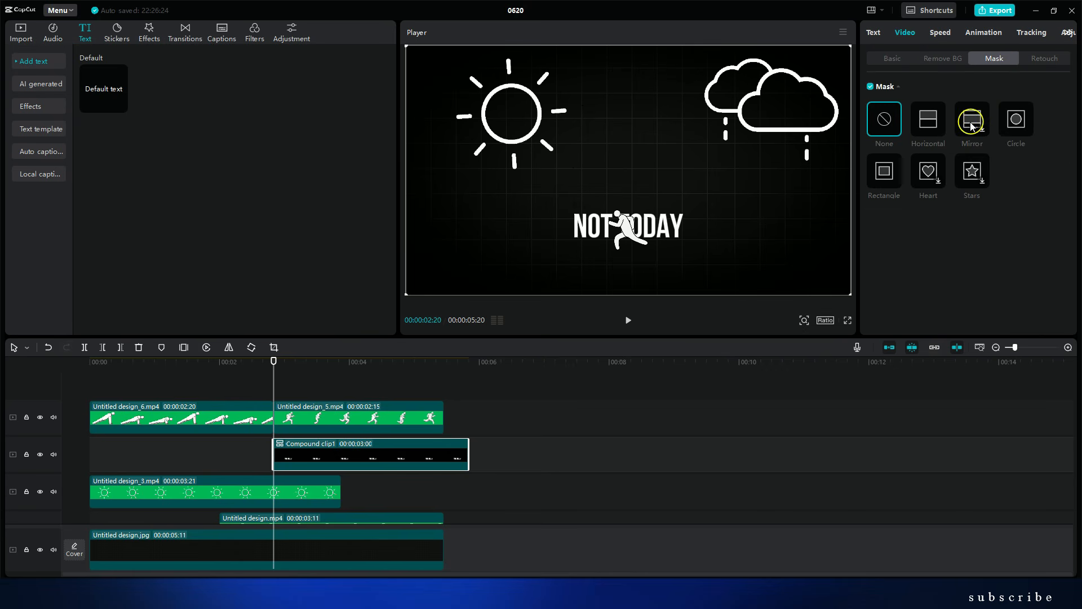
mouse_move(628, 185)
left_mouse_down()
mouse_move(652, 179)
mouse_move(606, 176)
mouse_move(618, 179)
left_mouse_up()
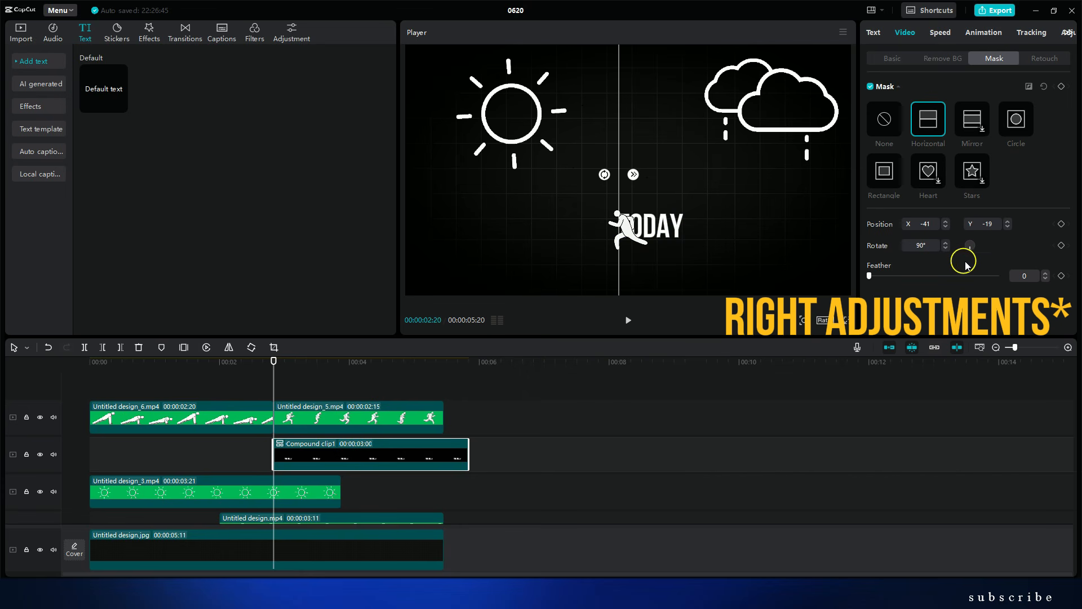
left_click(1063, 224)
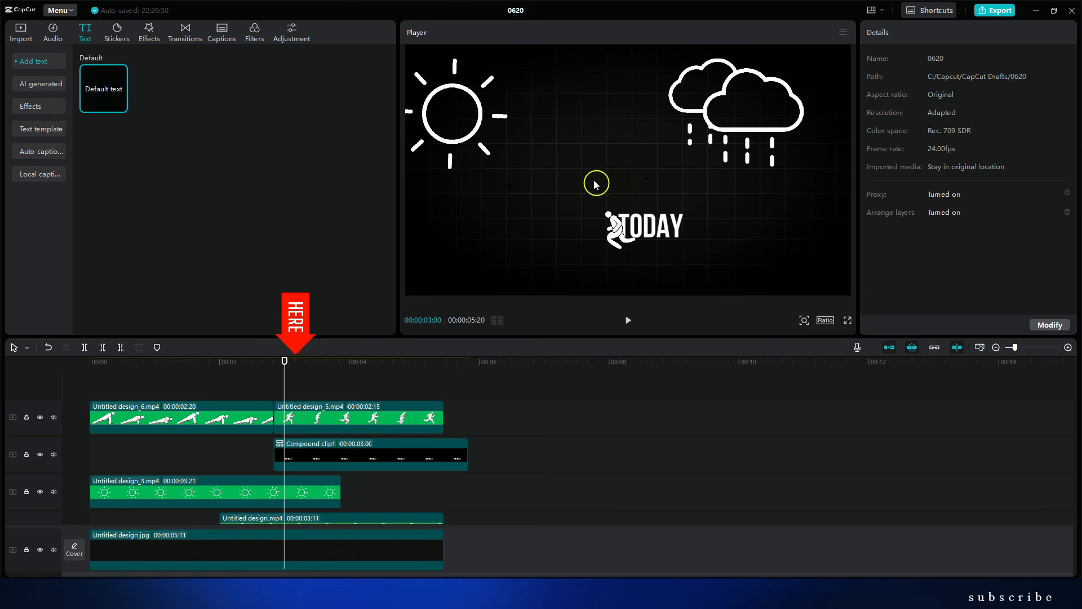
- Keyframe the mask's position leftward with the running figure from 00:00:03:04 until it reaches X -515, Y -73, past the whole text
key("space")
key("space")
left_click(618, 186)
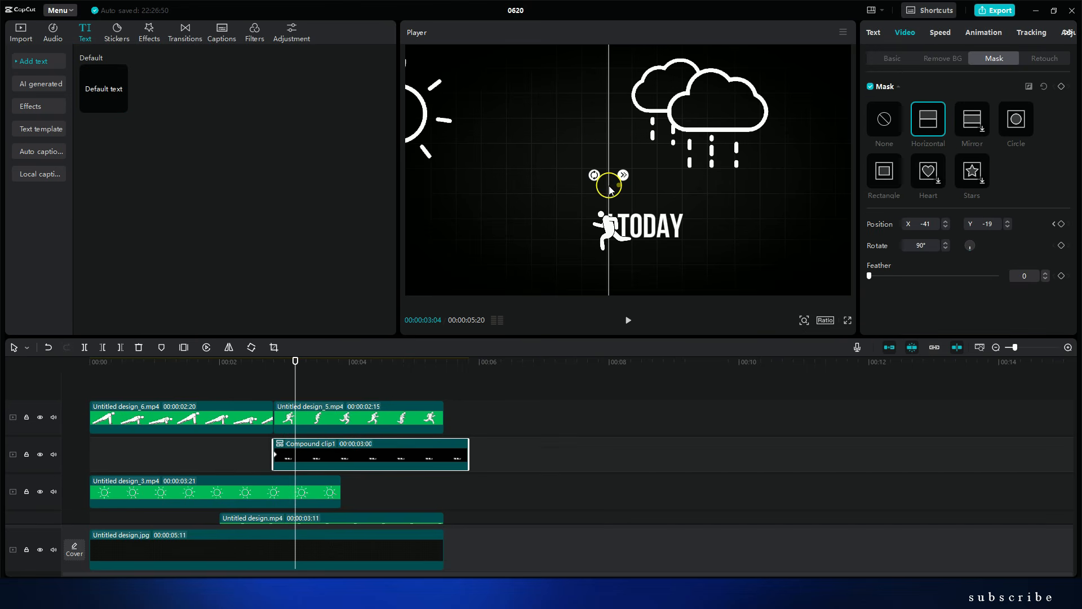
key("space")
key("space")
left_click_drag(609, 186, 563, 196)
key("space")
key("space")
key("space")
key("space")
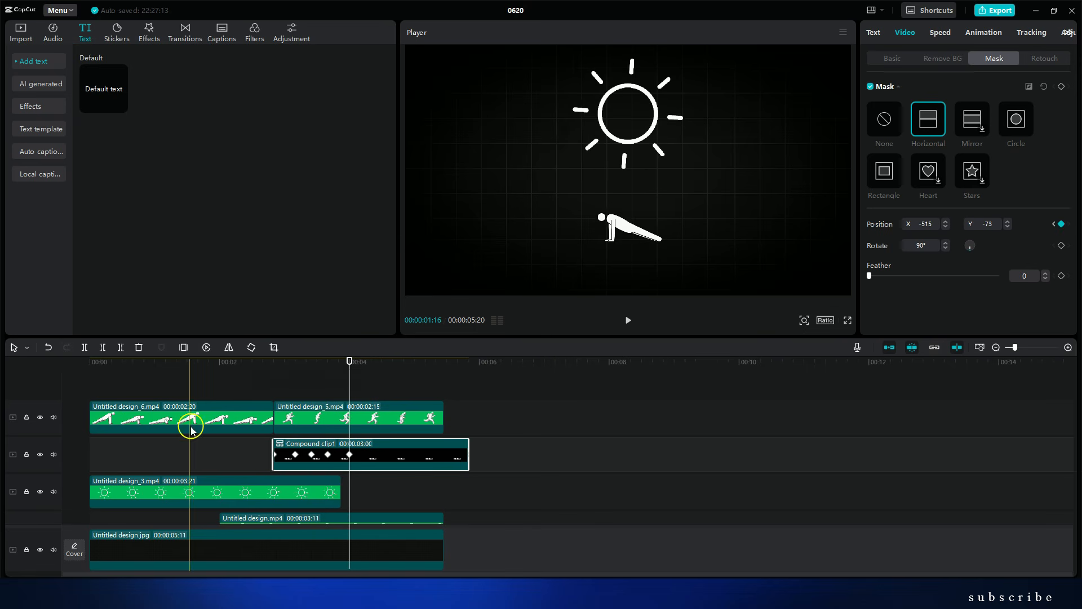
- Trim the compound clip to the background's end at 00:00:05:11 and play the animation through from the start
left_click(175, 387)
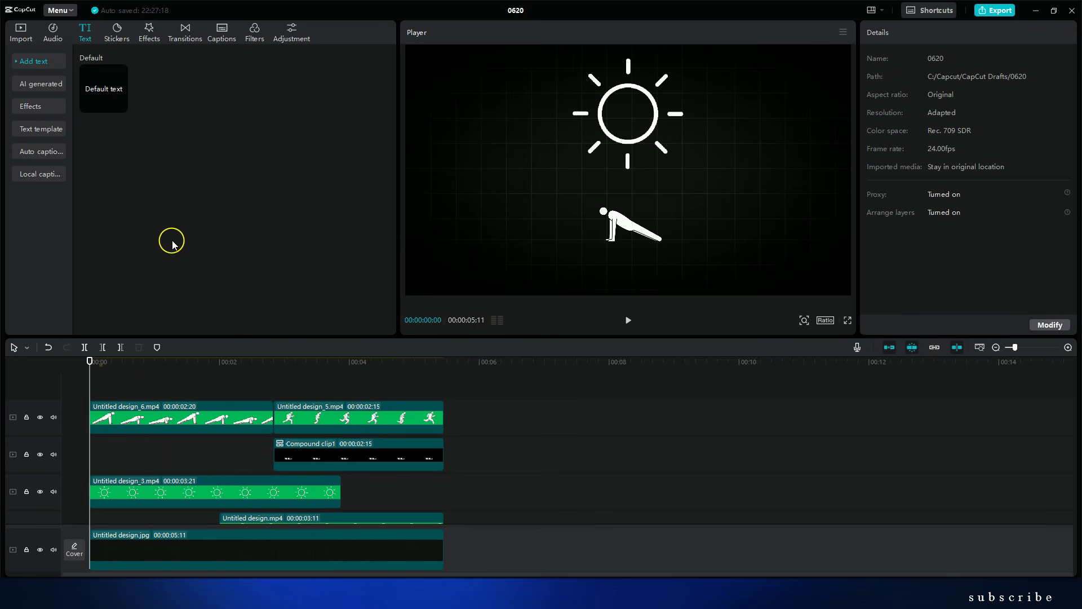
key("space")
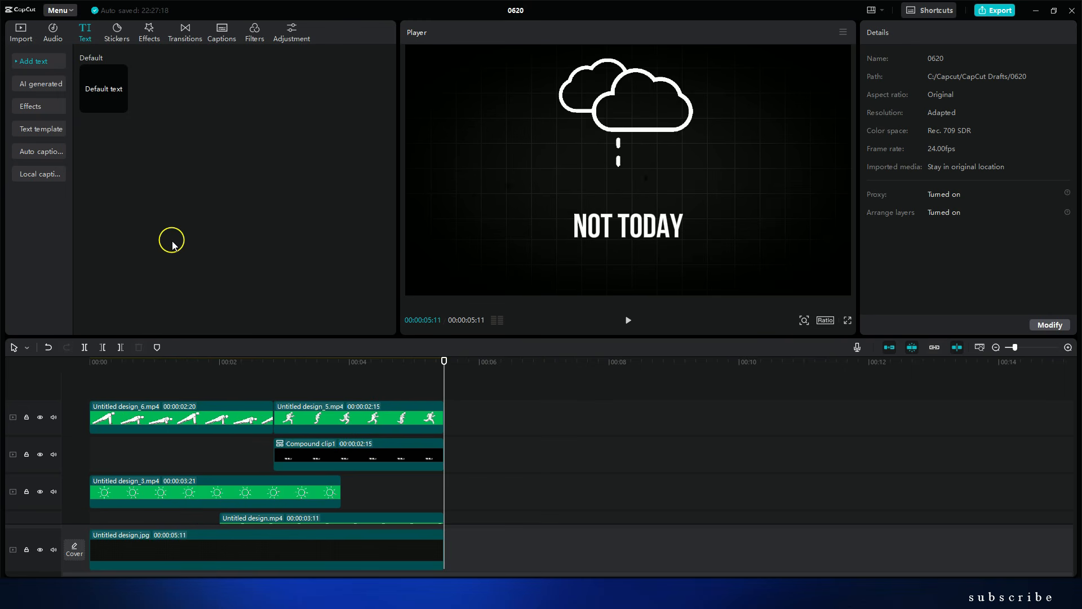
left_click_drag(110, 364, 89, 364)
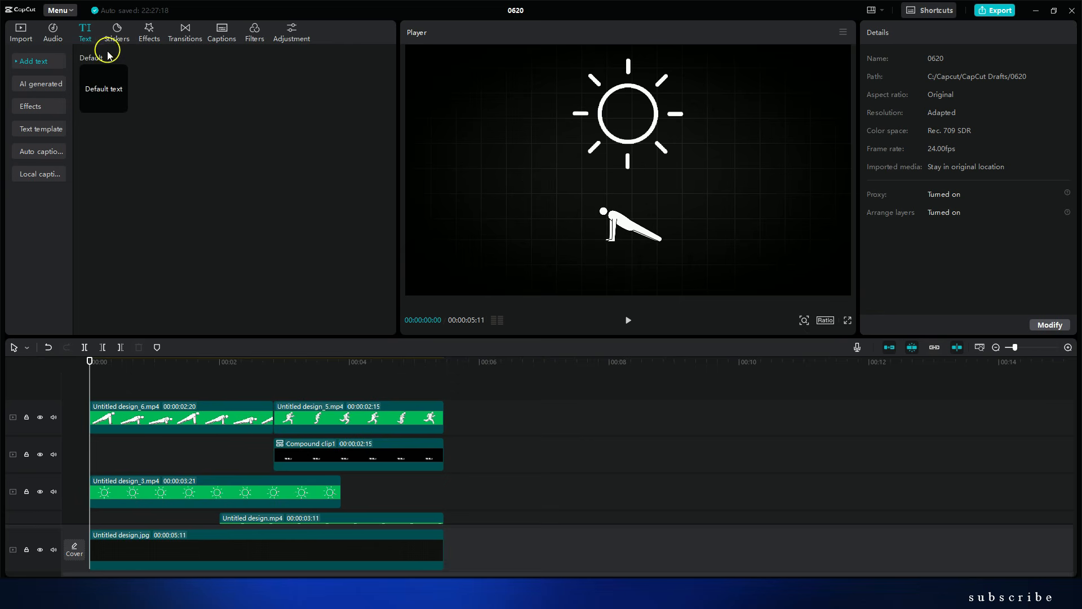
- Add the Edge Glow lens effect at 00:00:00:00, extend it to 00:00:05:11 and lower its glow
left_click(22, 33)
left_click(116, 33)
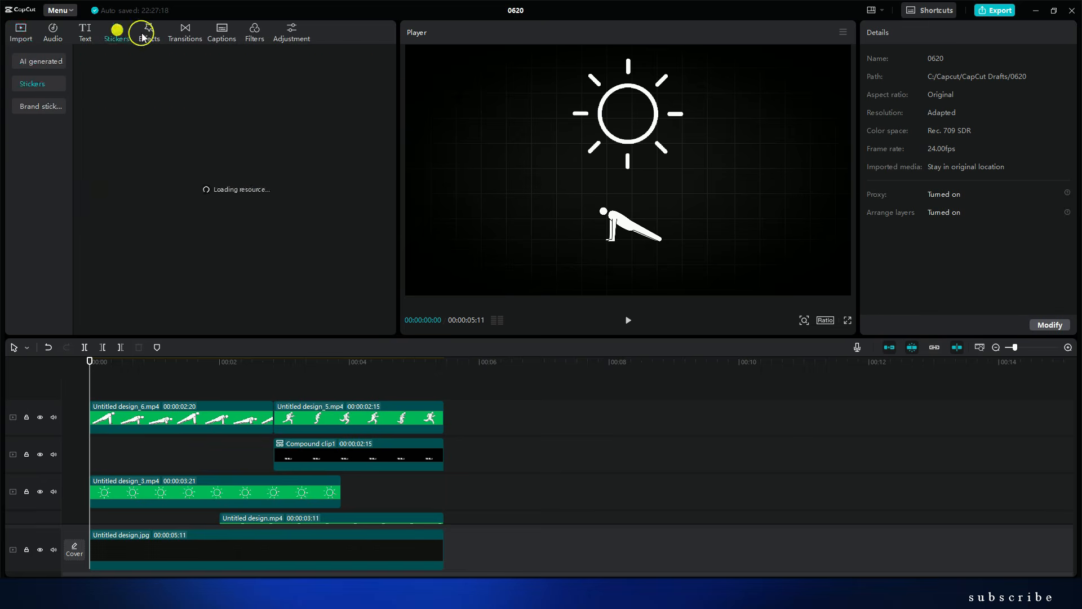
left_click(141, 35)
left_click(51, 89)
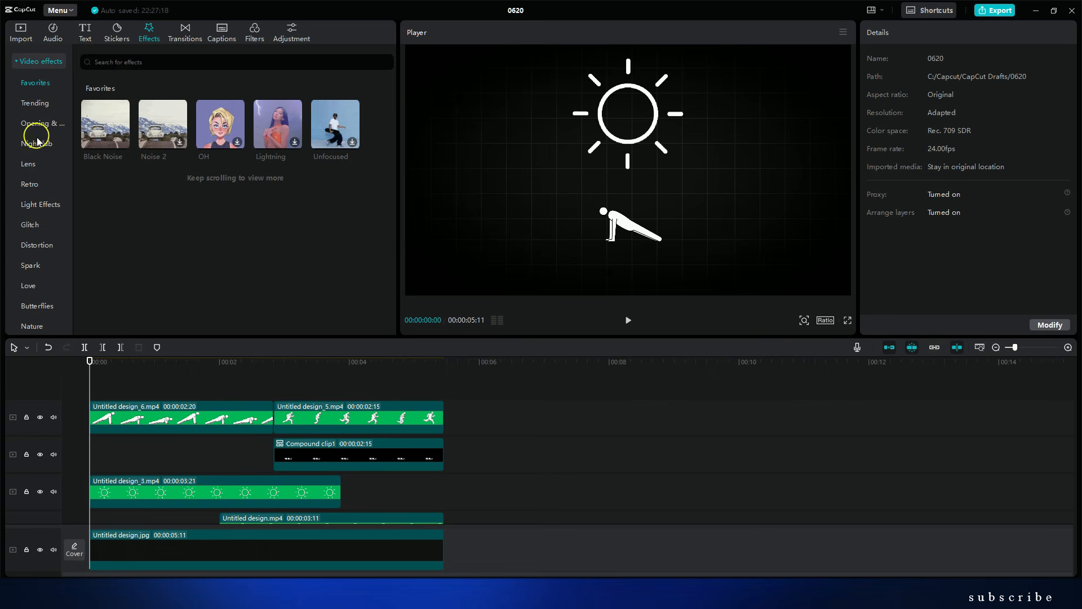
left_click(28, 164)
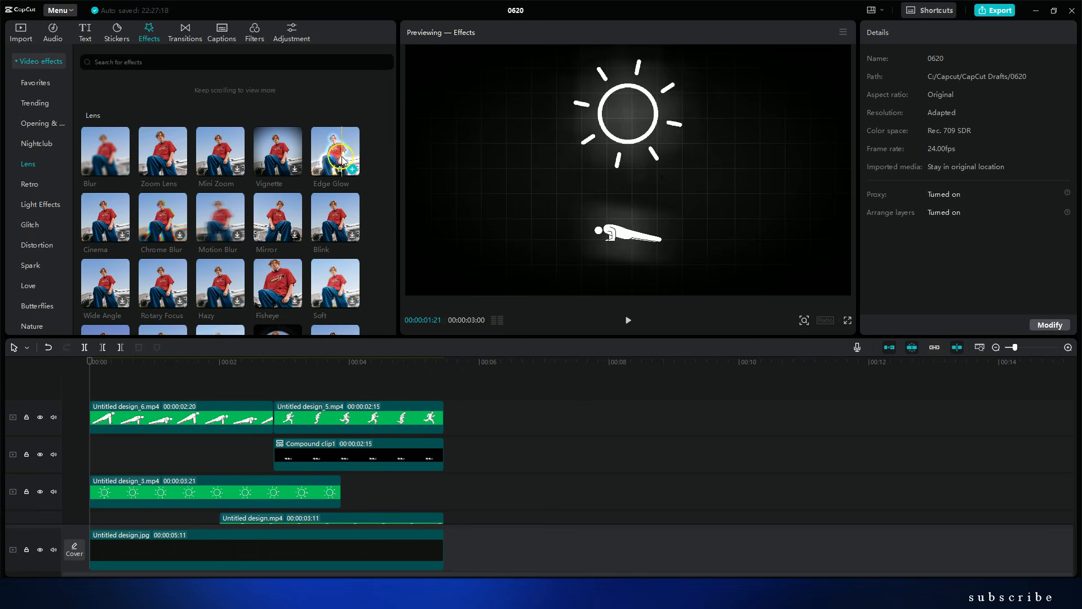
left_click(352, 169)
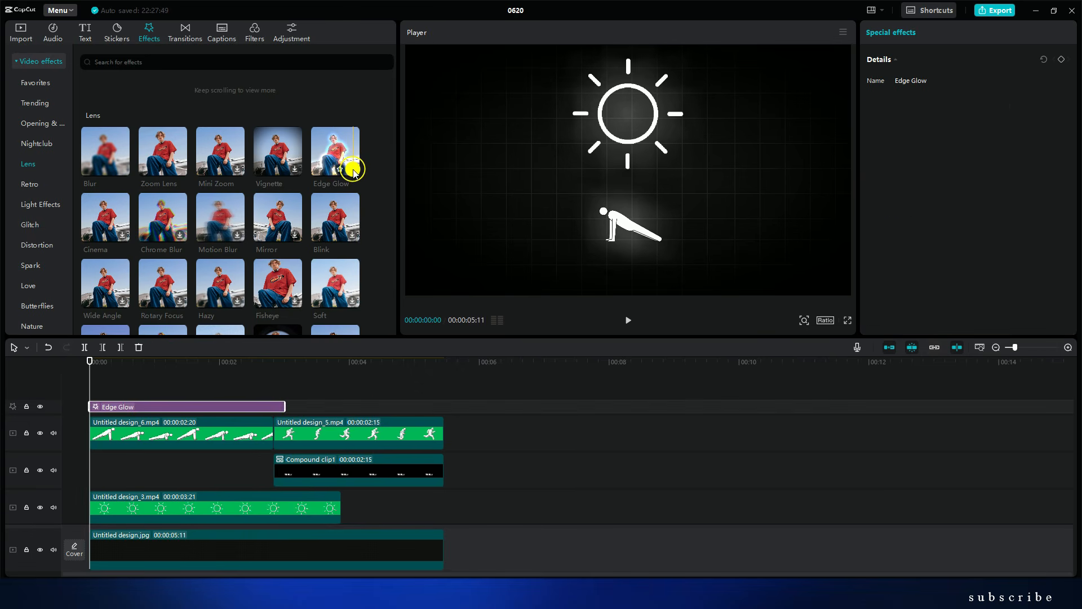
left_click_drag(283, 404, 444, 404)
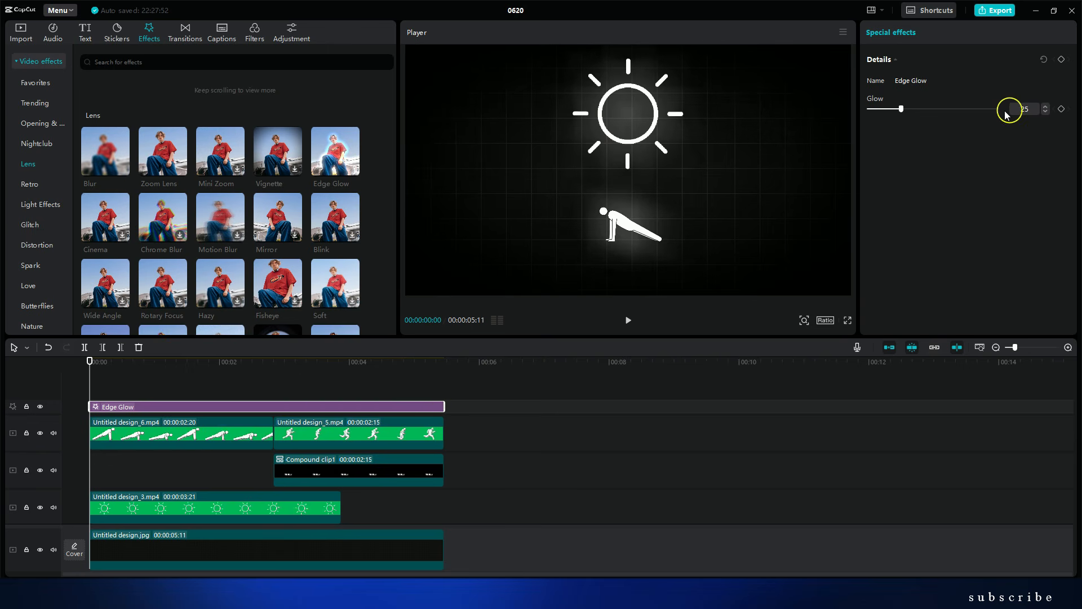
mouse_move(903, 107)
left_mouse_down()
mouse_move(984, 108)
mouse_move(872, 113)
mouse_move(908, 113)
mouse_move(889, 121)
mouse_move(898, 110)
left_mouse_up()
left_click(110, 376)
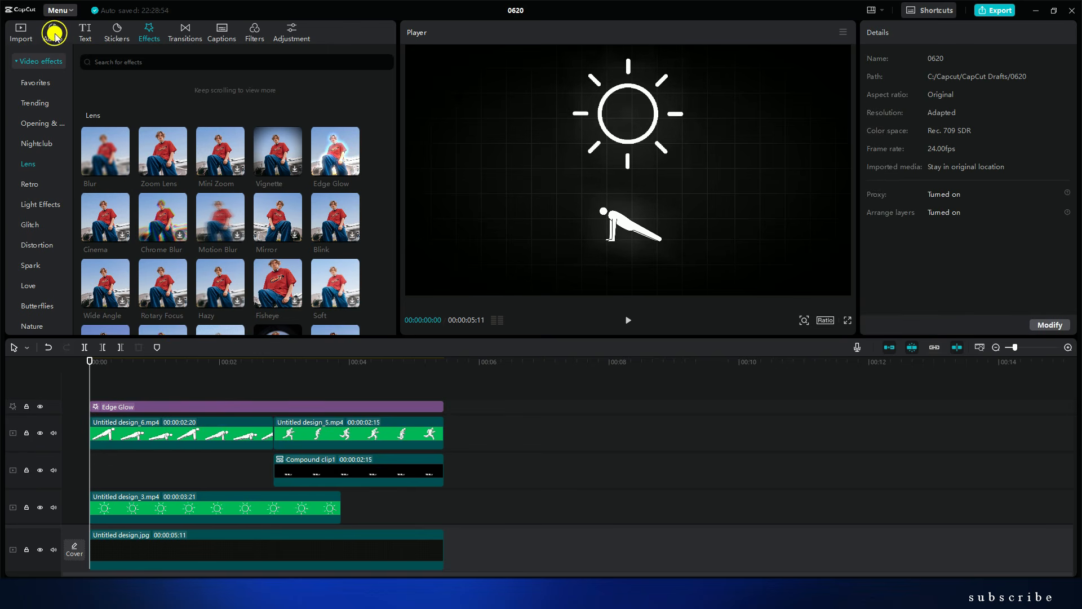
- Add the Fight sound effect "Three-to-one → Explosion sound(1022791)" at the start of the timeline
left_click(53, 34)
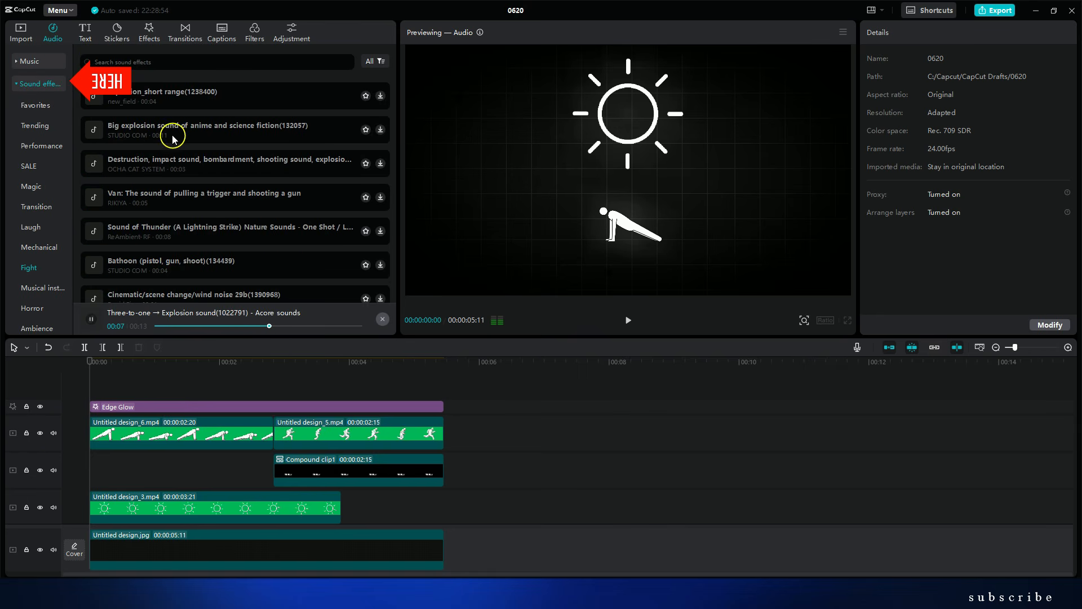
scroll(120, 156, "up", 2)
left_click(381, 113)
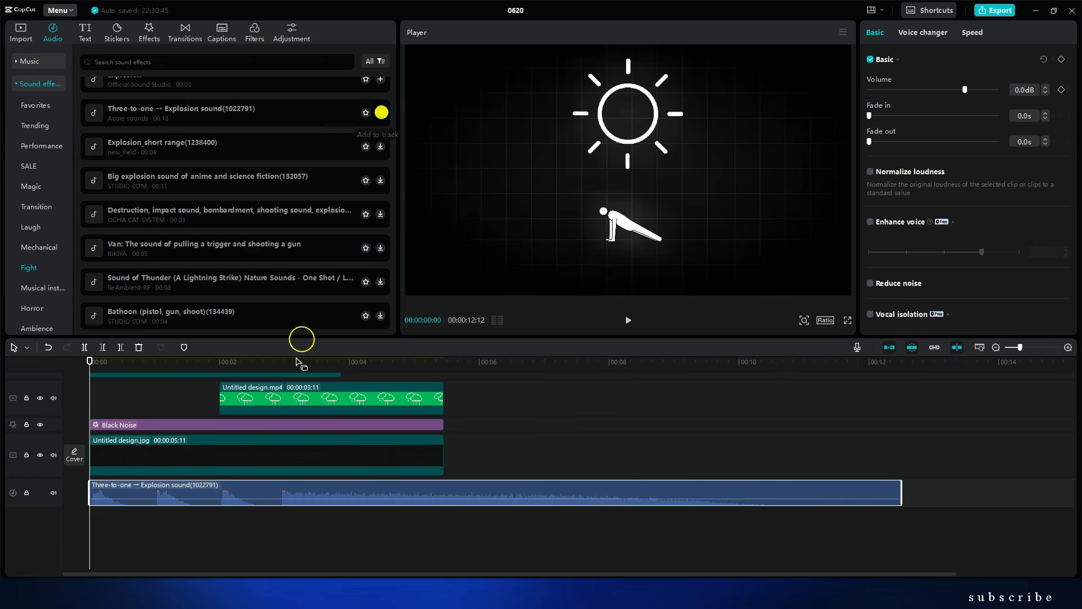
left_click(517, 410)
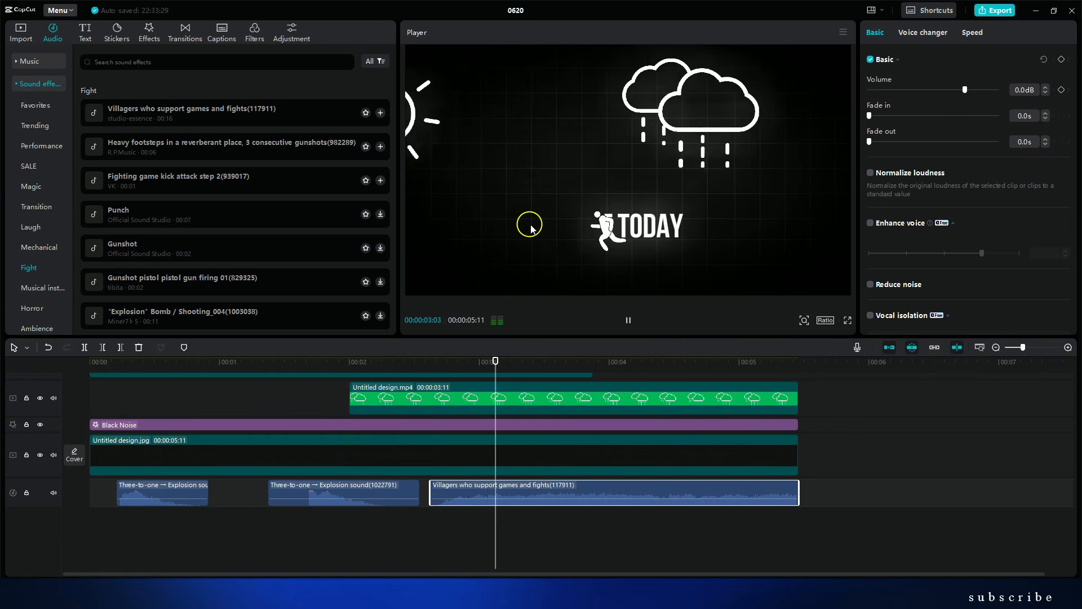
- Add "Running footsteps (leather shoes, sand) Loop possible(1236561)", start it at about 00:00:02:18, trim it to 00:00:05:11, and return to the timeline's start
key("space")
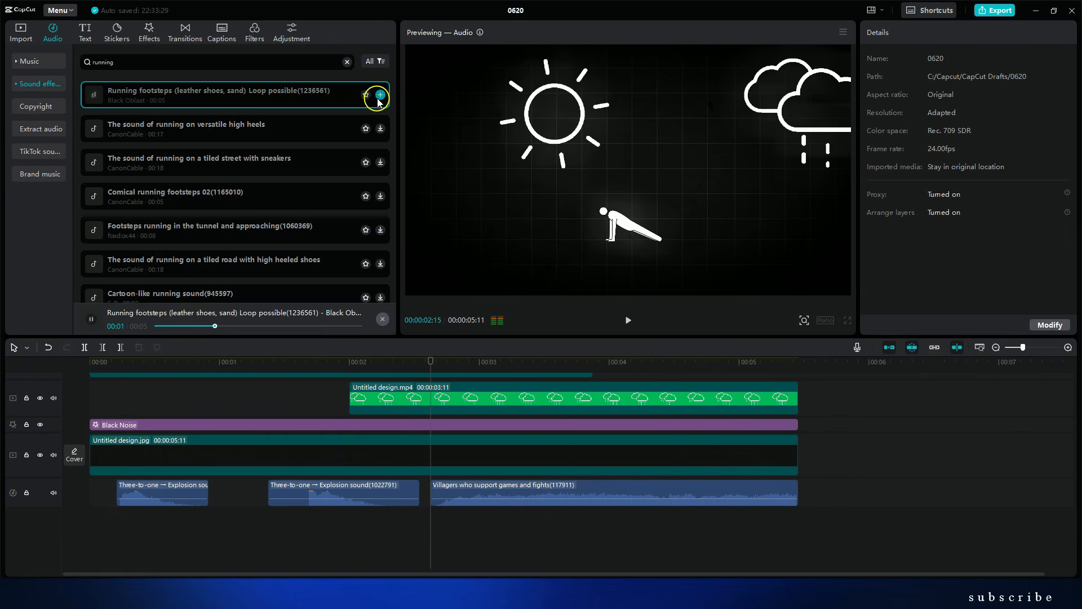
left_click(383, 95)
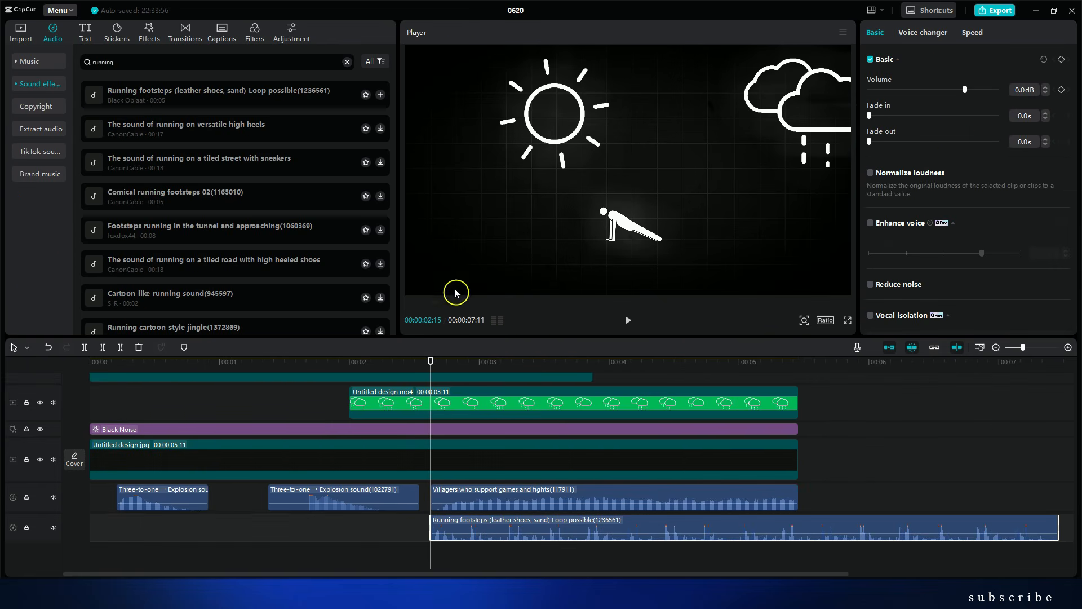
key("space")
key("space")
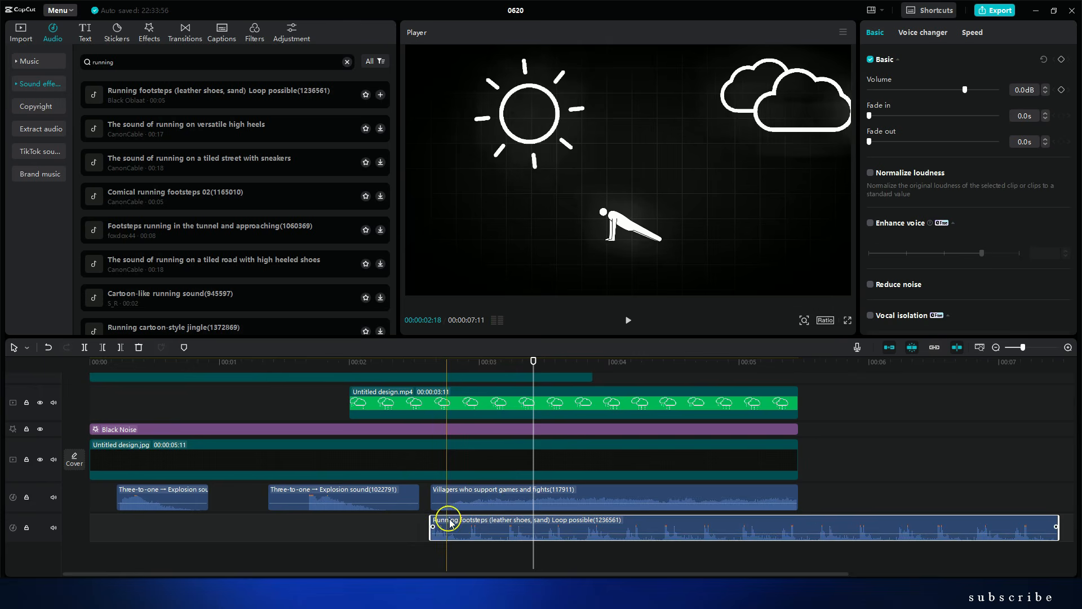
left_click_drag(460, 522, 477, 524)
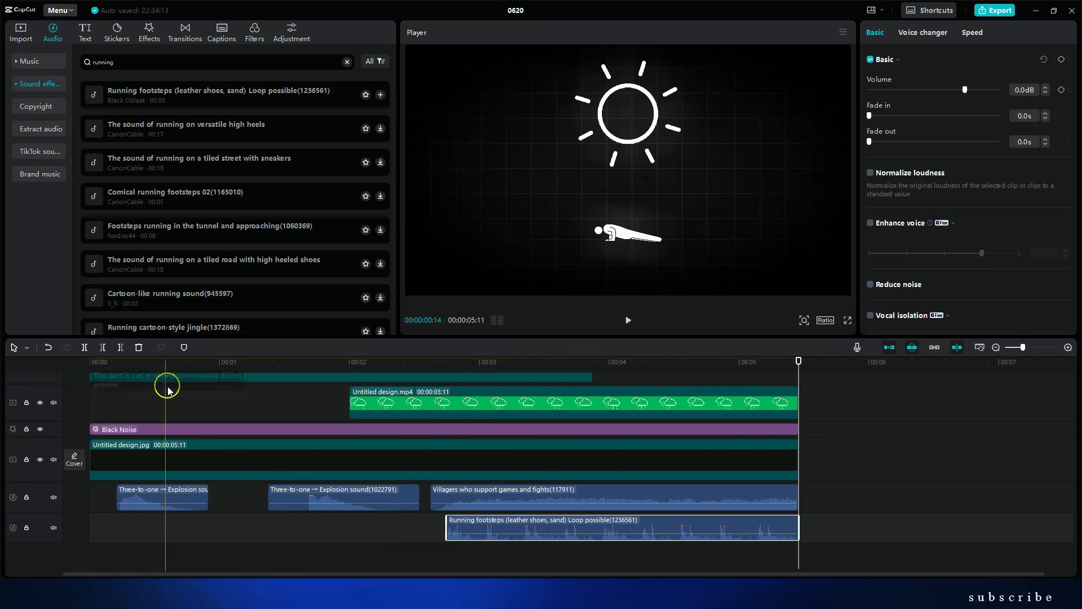
left_click(167, 387)
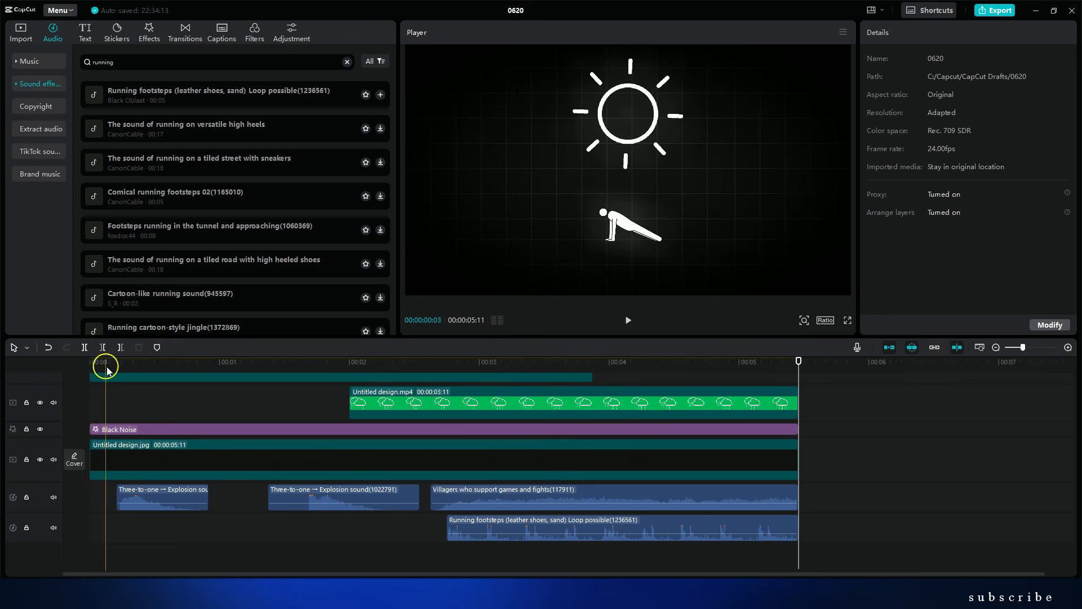
left_click_drag(107, 364, 66, 357)
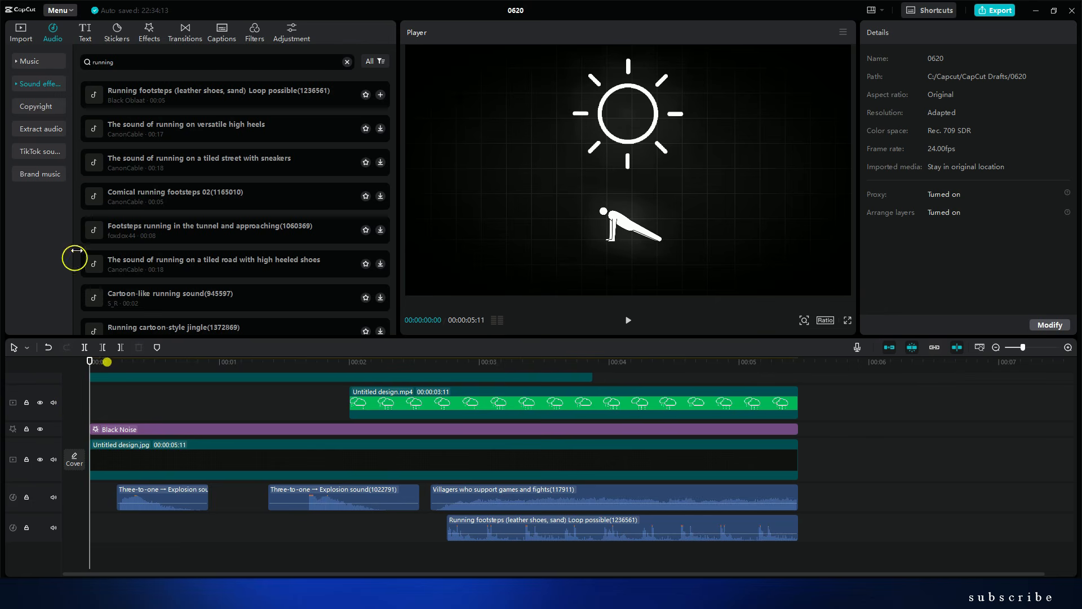
- Place Untitled design.jpg at the start of the new project's timeline and darken its edges with a vignette adjustment
left_click(22, 32)
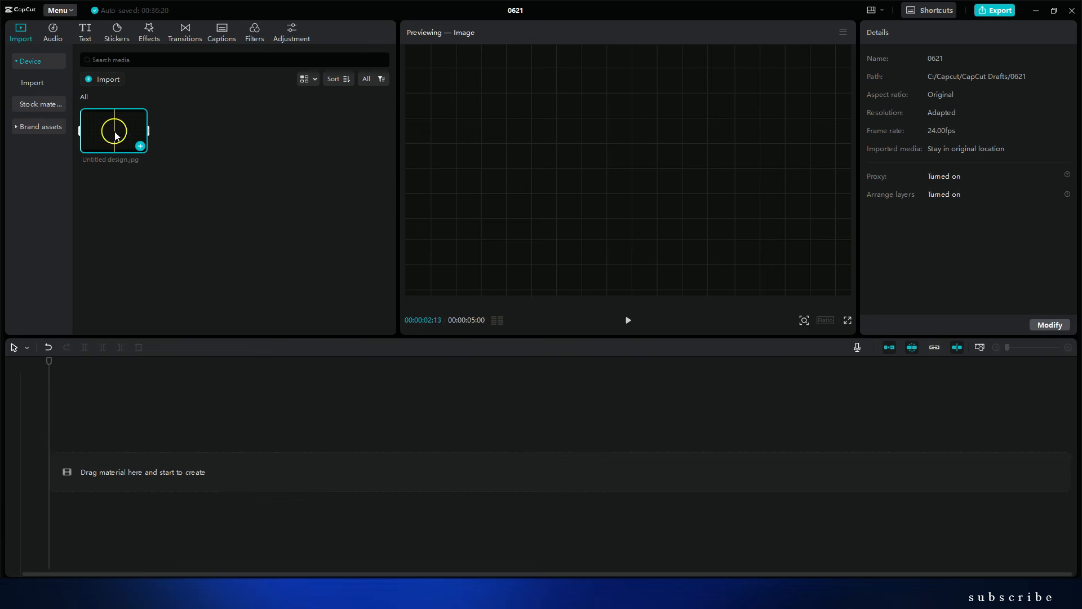
left_click_drag(115, 135, 69, 463)
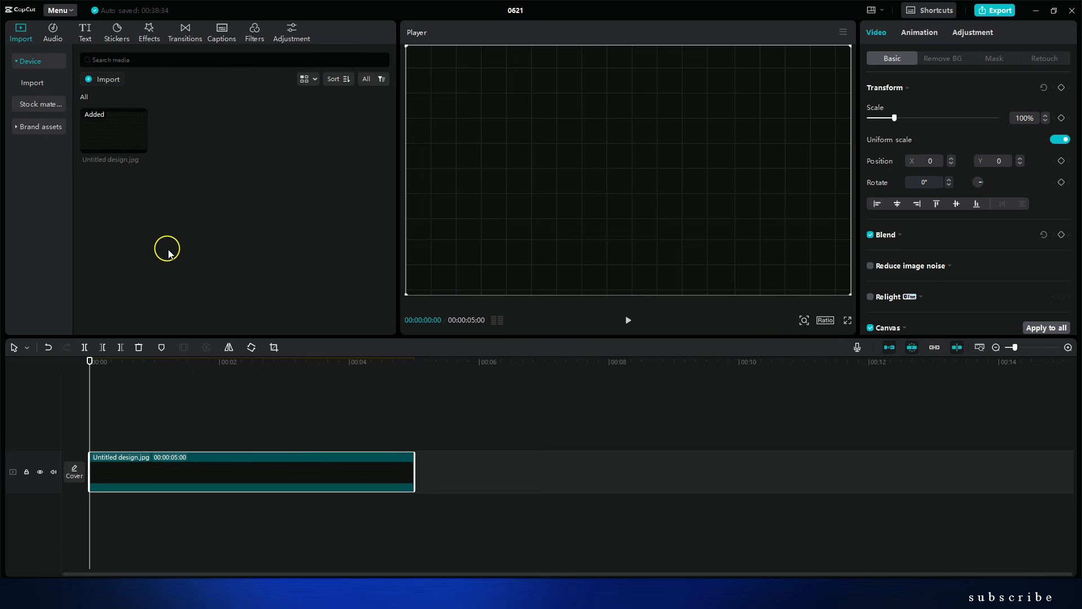
left_click(973, 32)
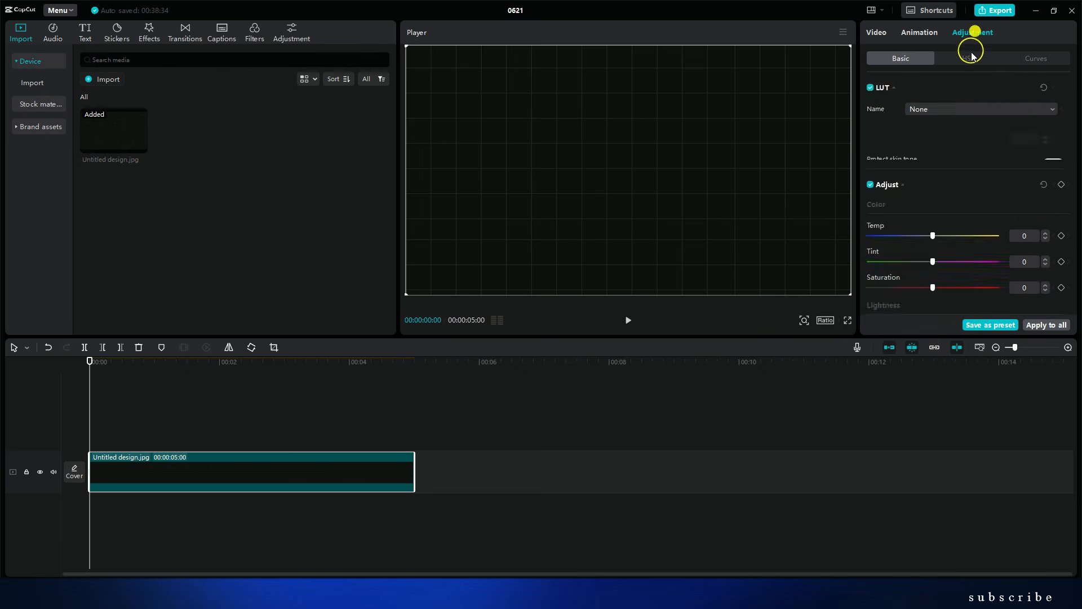
scroll(959, 226, "down", 10)
left_click_drag(935, 309, 964, 312)
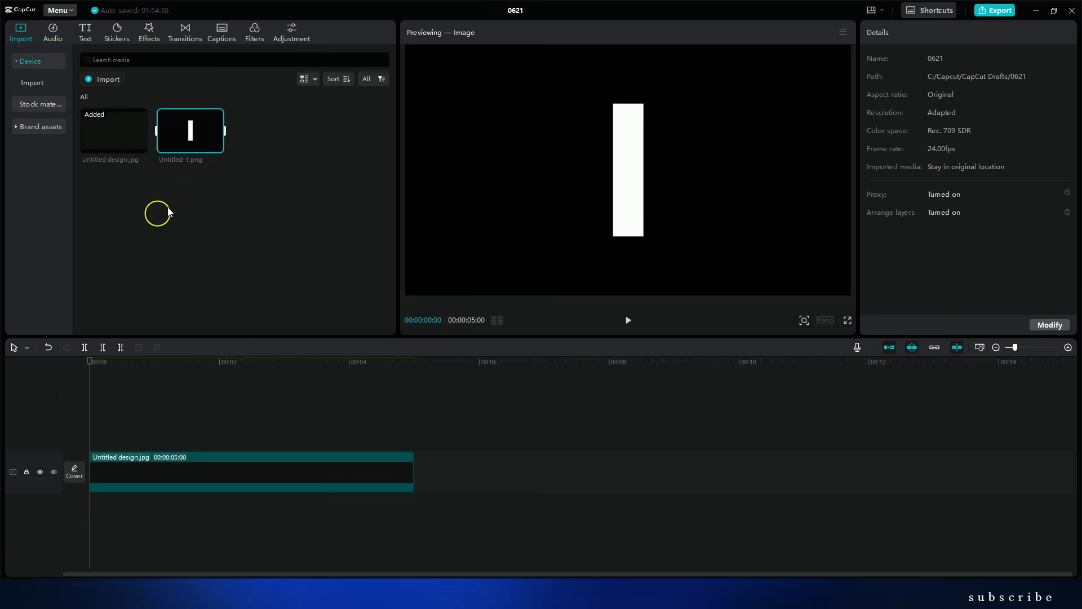
- Place Untitled-1.png above the background at 00:00:00:00 and duplicate it into four stacked clips
left_click_drag(197, 133, 80, 430)
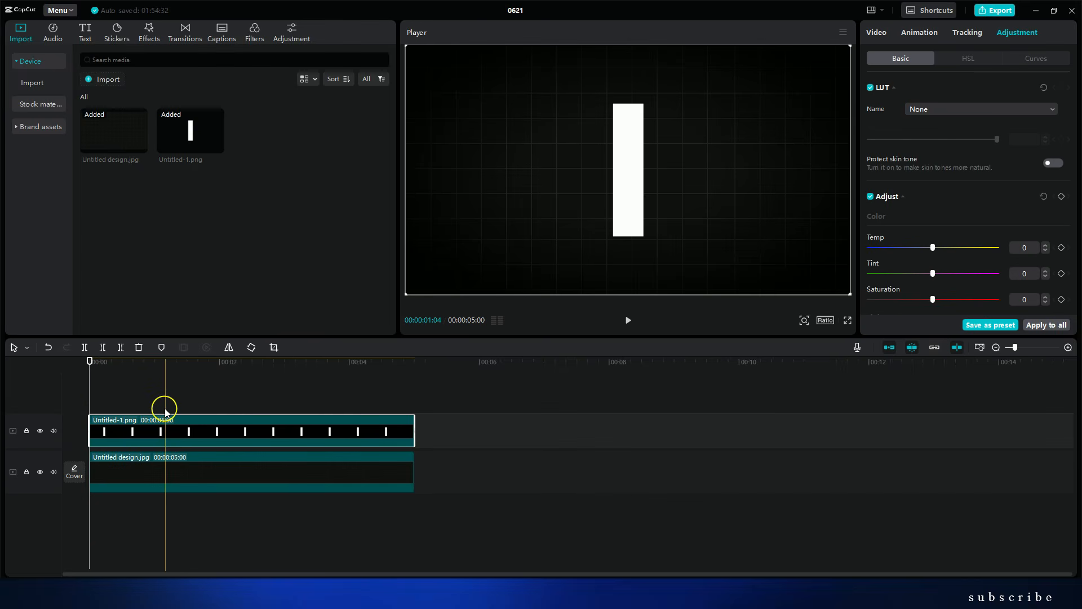
right_click(176, 444)
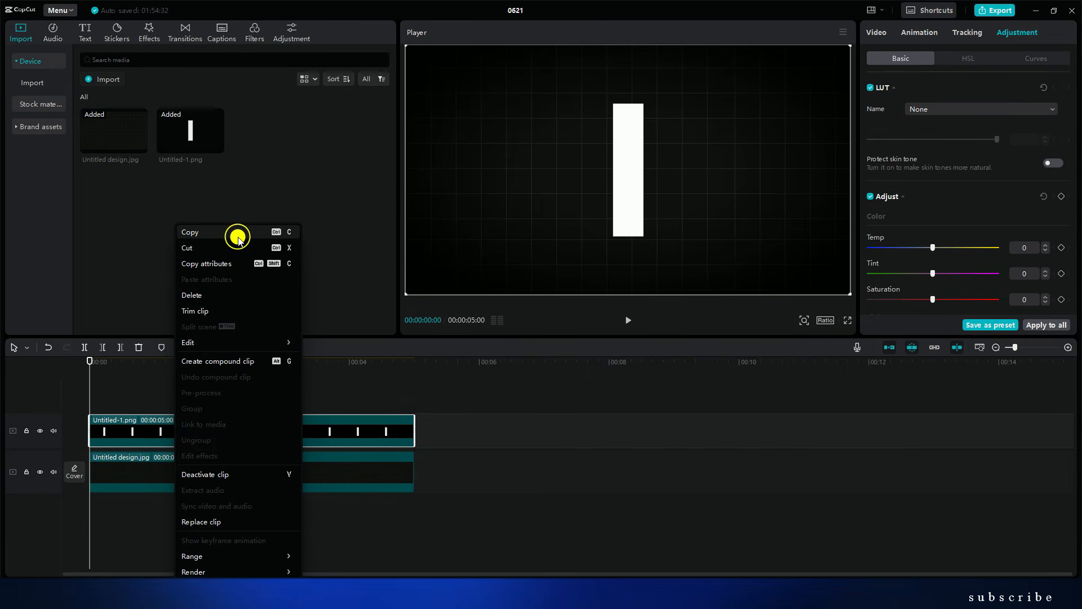
left_click(238, 240)
right_click(135, 403)
left_click(169, 411)
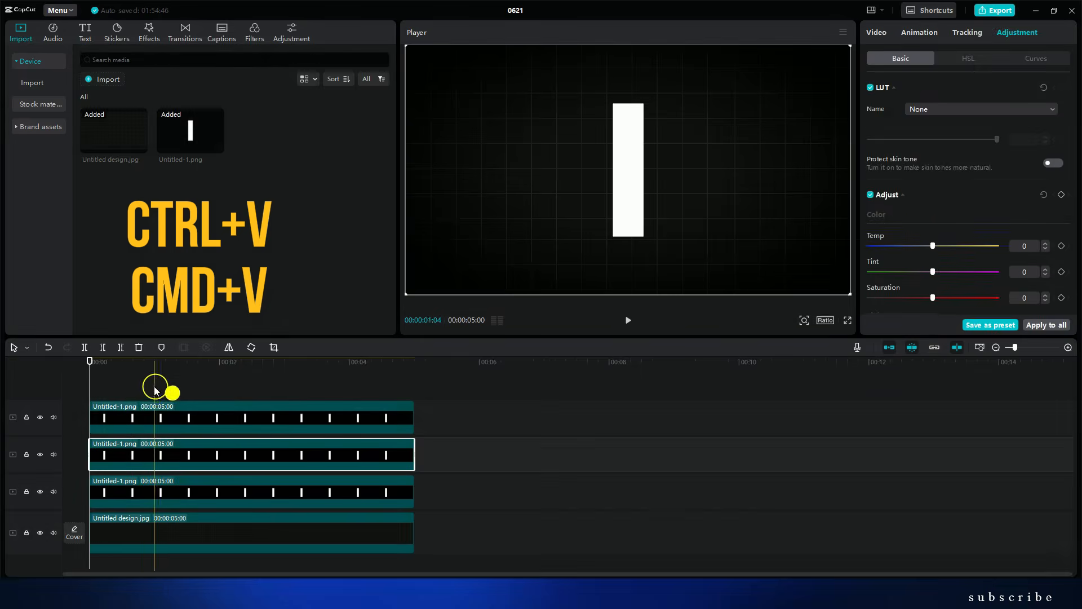
right_click(155, 389)
left_click(169, 411)
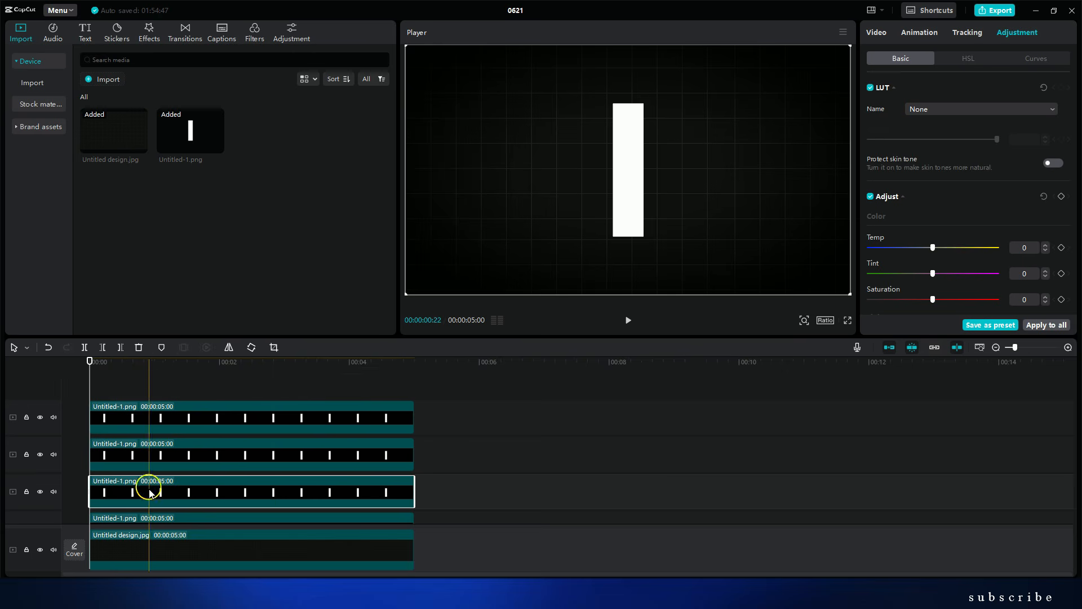
- Spread the four white bars horizontally across the frame in a single row
scroll(231, 483, "down", 2)
left_click_drag(624, 181, 805, 178)
left_click(199, 409)
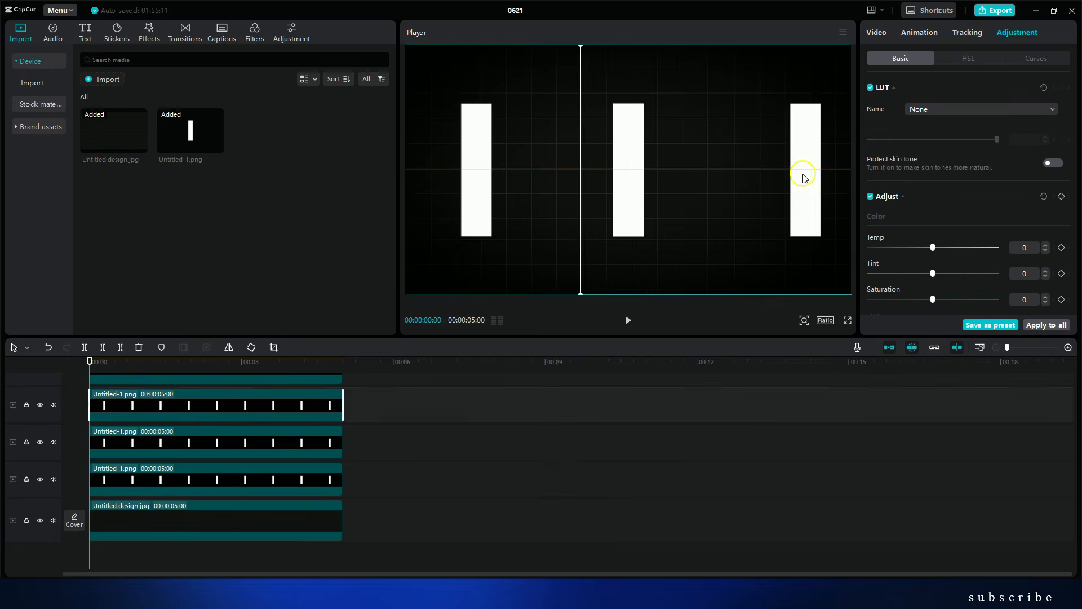
left_click(730, 185)
left_click(731, 186)
left_click(369, 402)
- Scale all four bar clips to 80% and shift them together so the row is centred in the frame
left_click_drag(341, 415, 241, 499)
left_click(877, 32)
left_click_drag(895, 117, 890, 117)
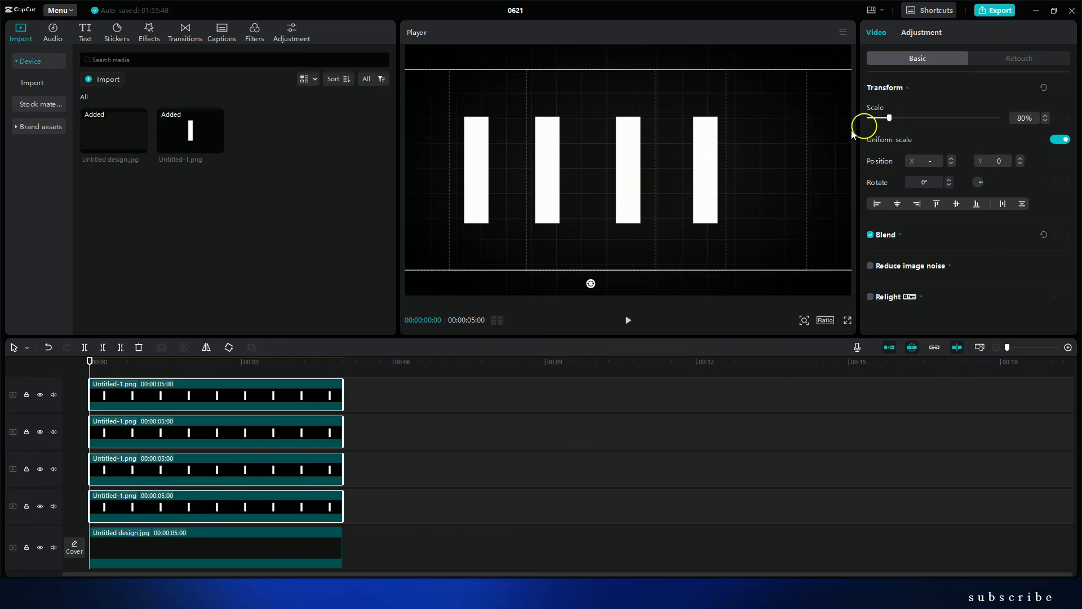
left_click_drag(627, 185, 663, 186)
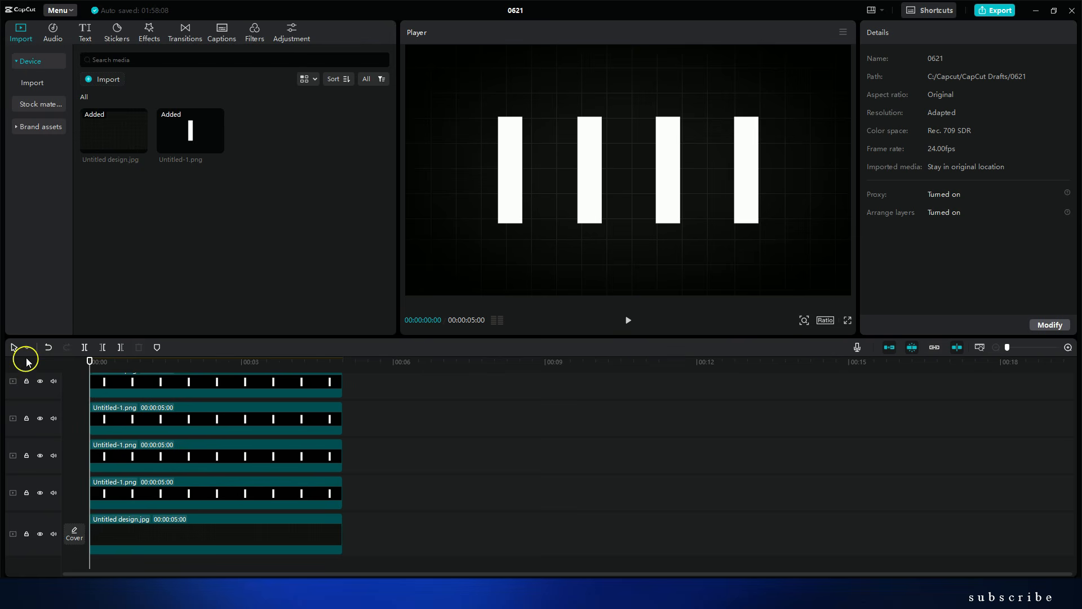
- Add the text "Thumbnail" in Bebas Neue Bold, size 5, below the first bar and extend its clip to 00:00:05:00
left_click(93, 32)
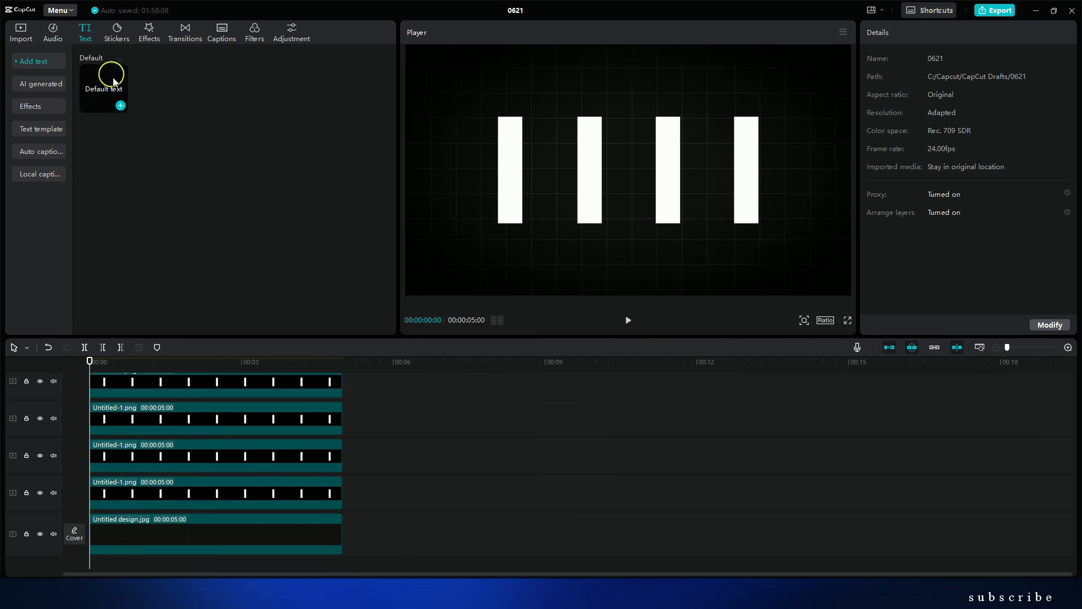
left_click(122, 105)
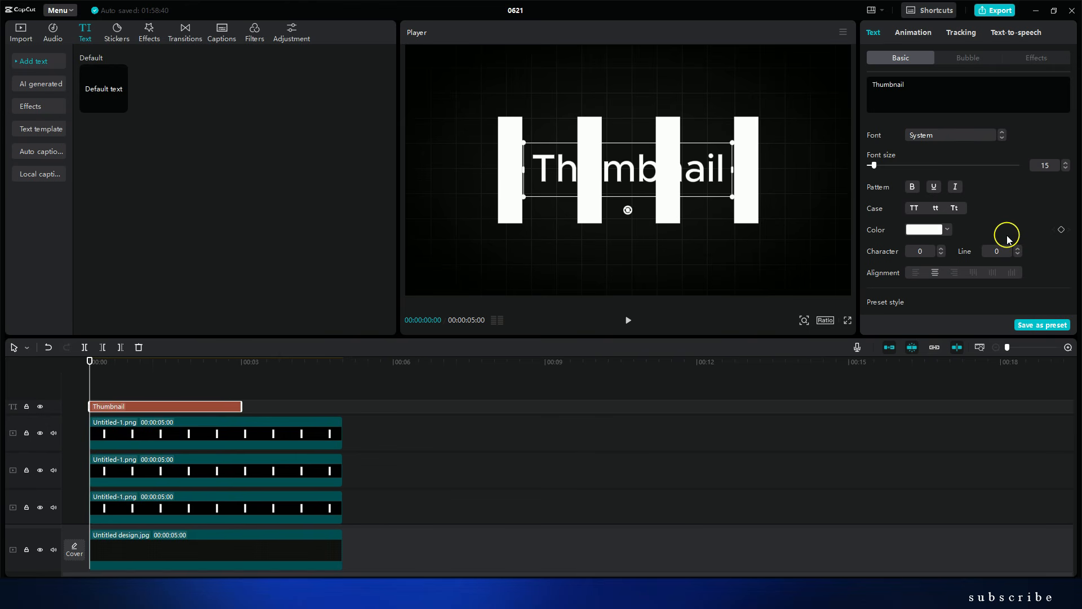
left_click(973, 137)
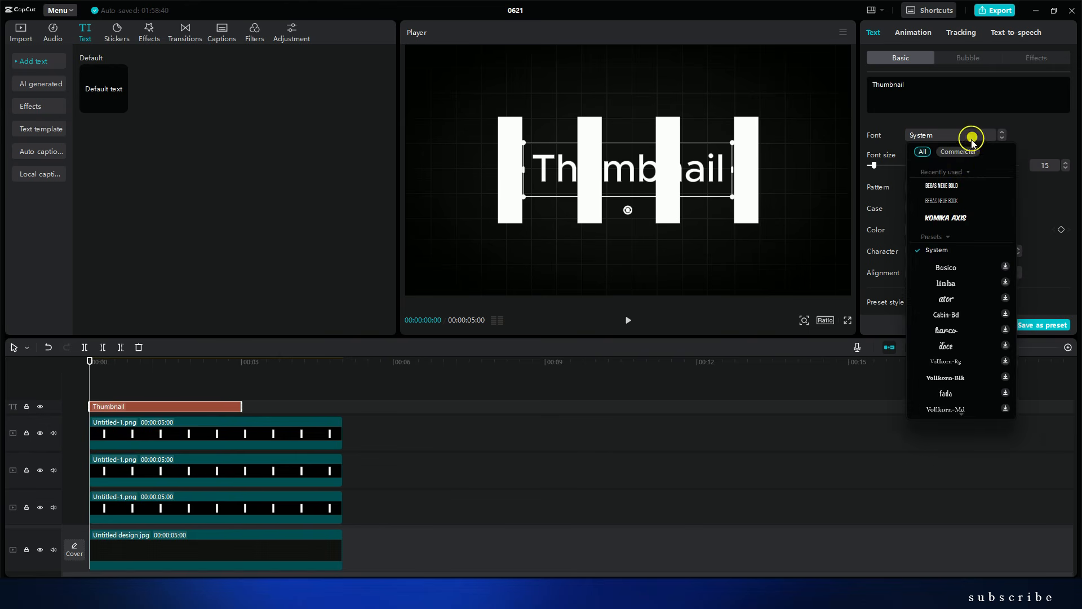
left_click(952, 186)
left_click(1065, 169)
left_click(1066, 168)
left_click(1065, 168)
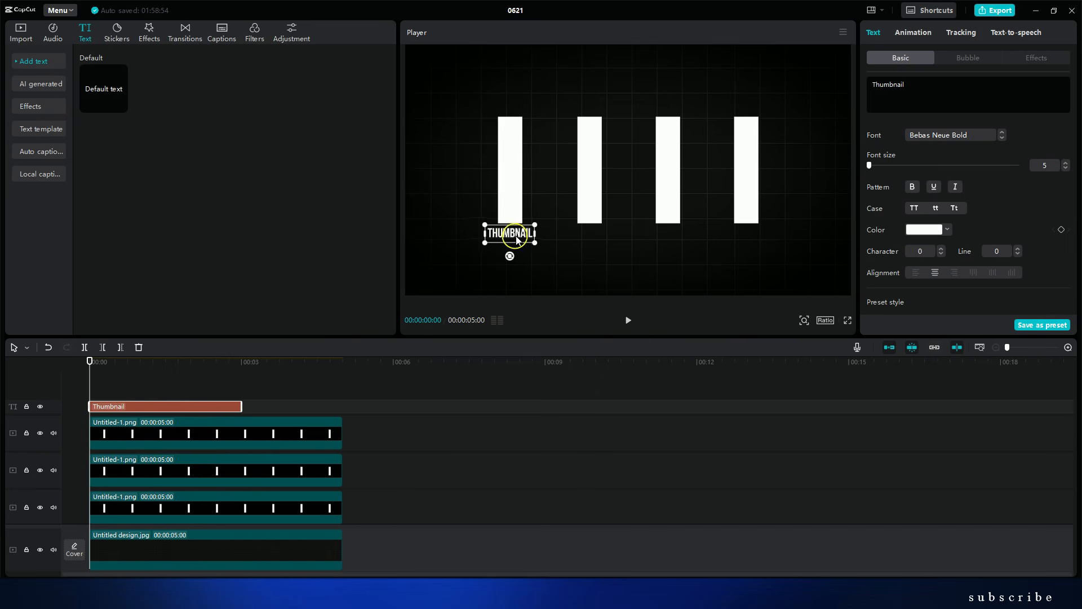
left_click(805, 320)
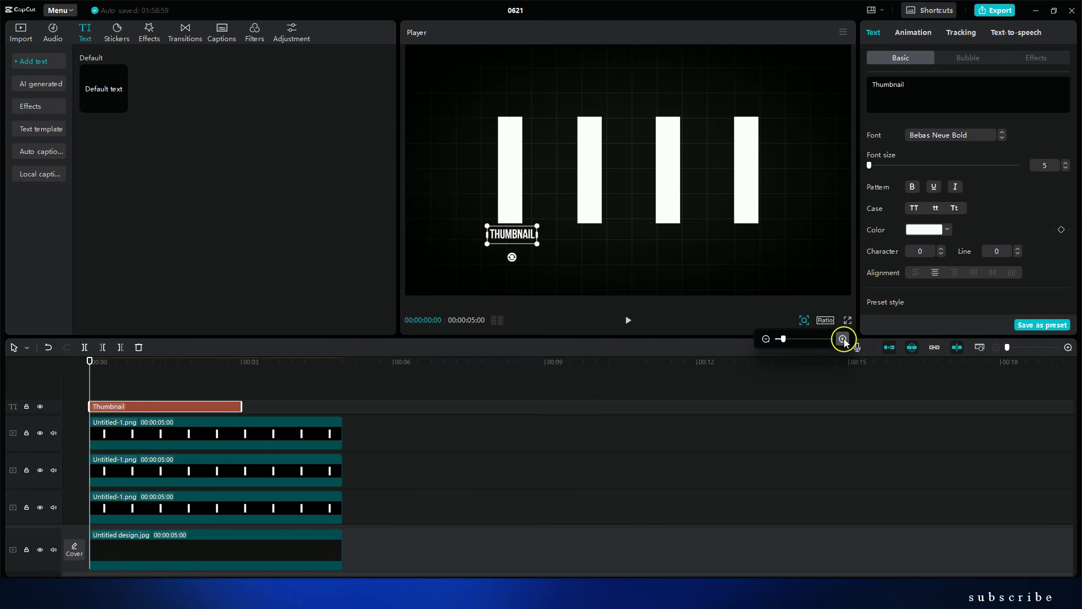
left_click_drag(241, 404, 343, 403)
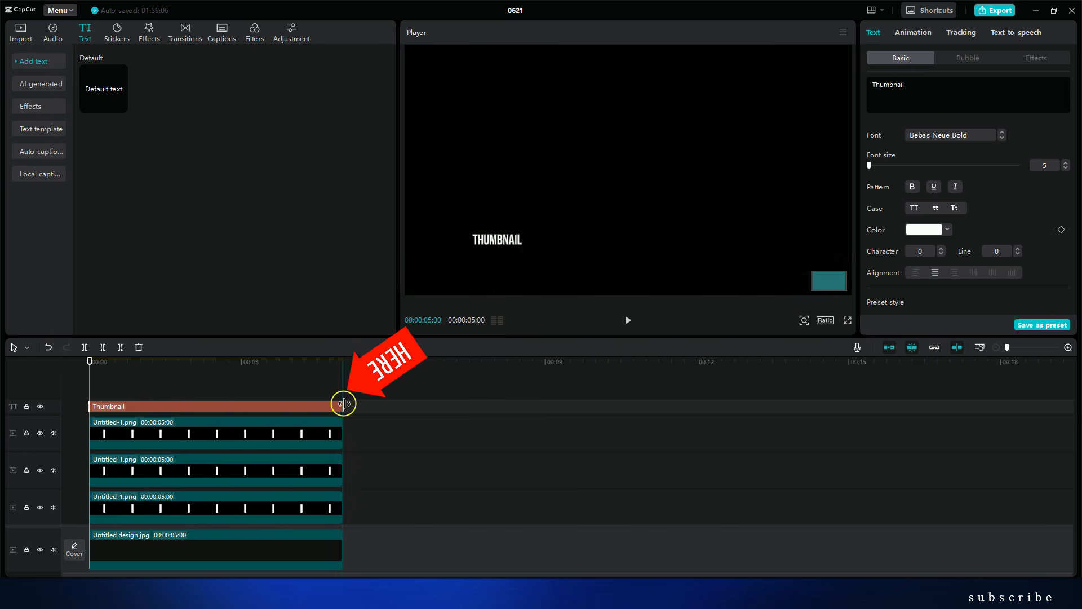
- Duplicate the Thumbnail text and place the copy below the second bar, level with the original at Y -554
right_click(235, 405)
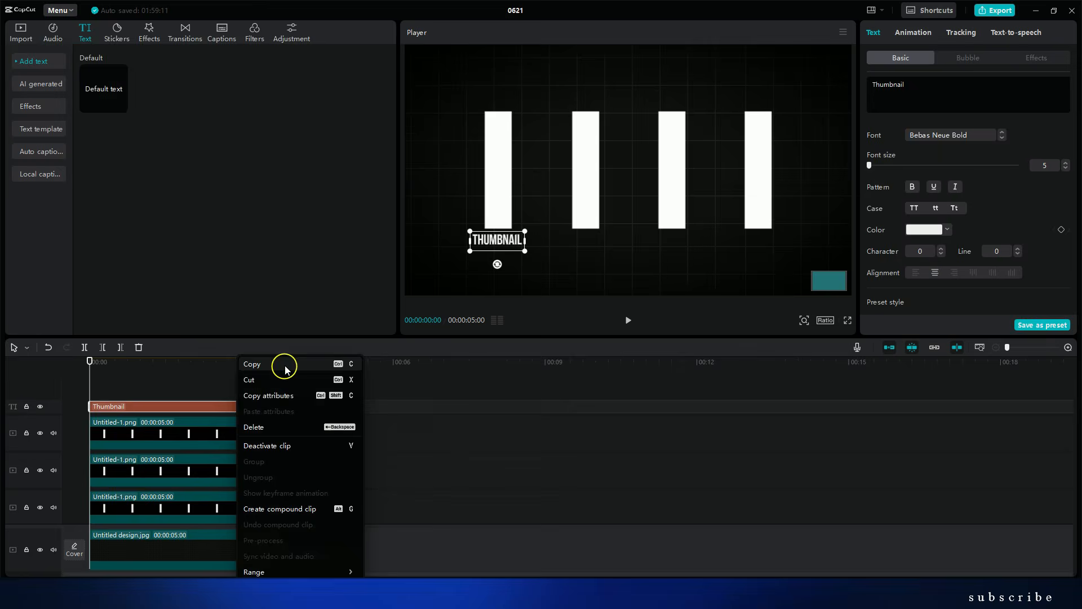
left_click(286, 368)
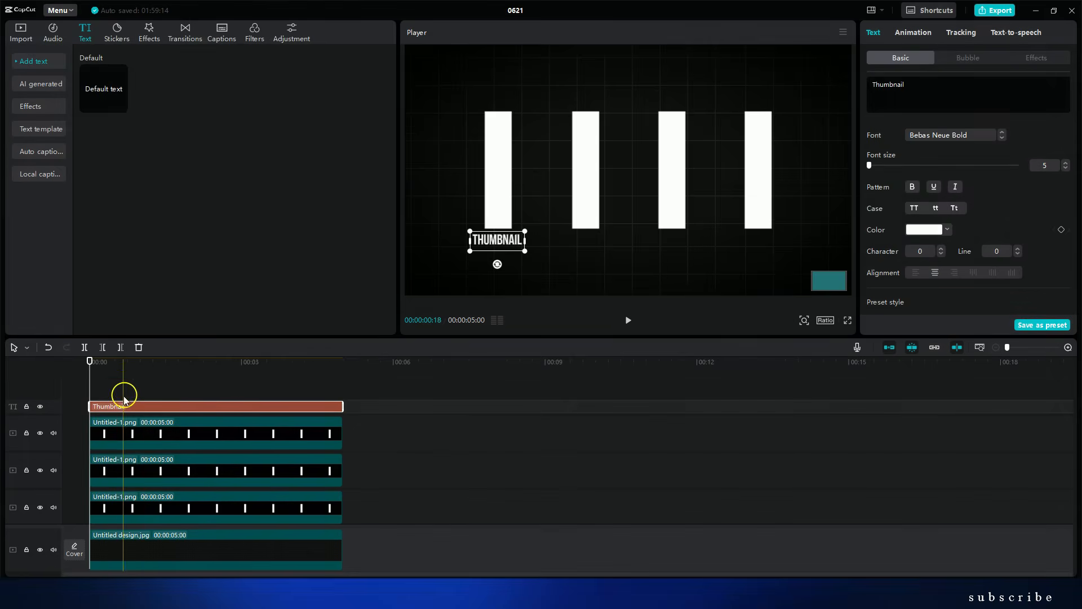
right_click(126, 398)
left_click(152, 416)
scroll(992, 212, "down", 4)
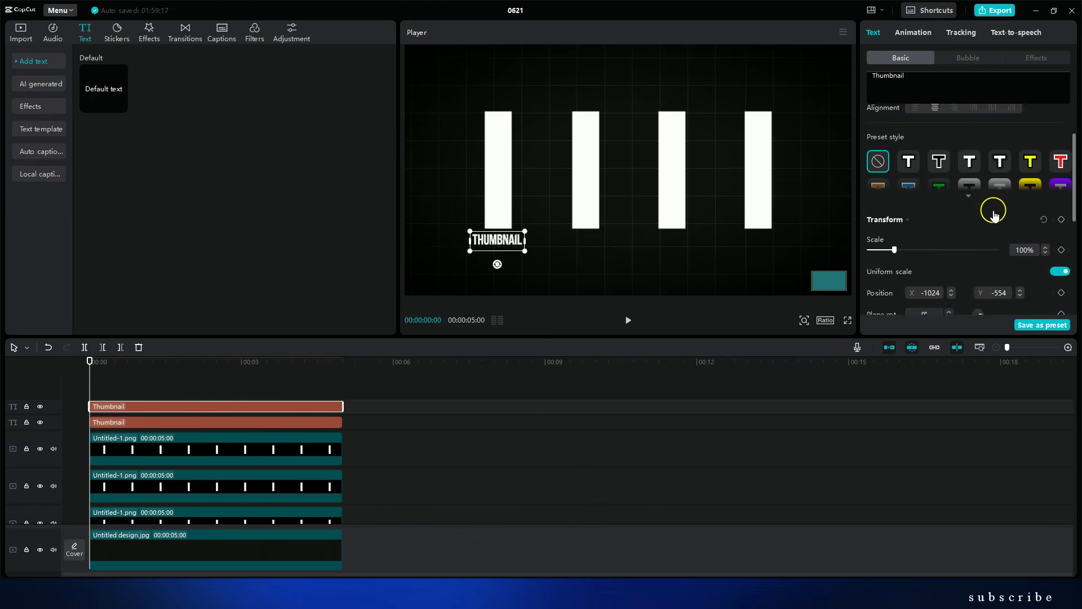
scroll(993, 213, "down", 2)
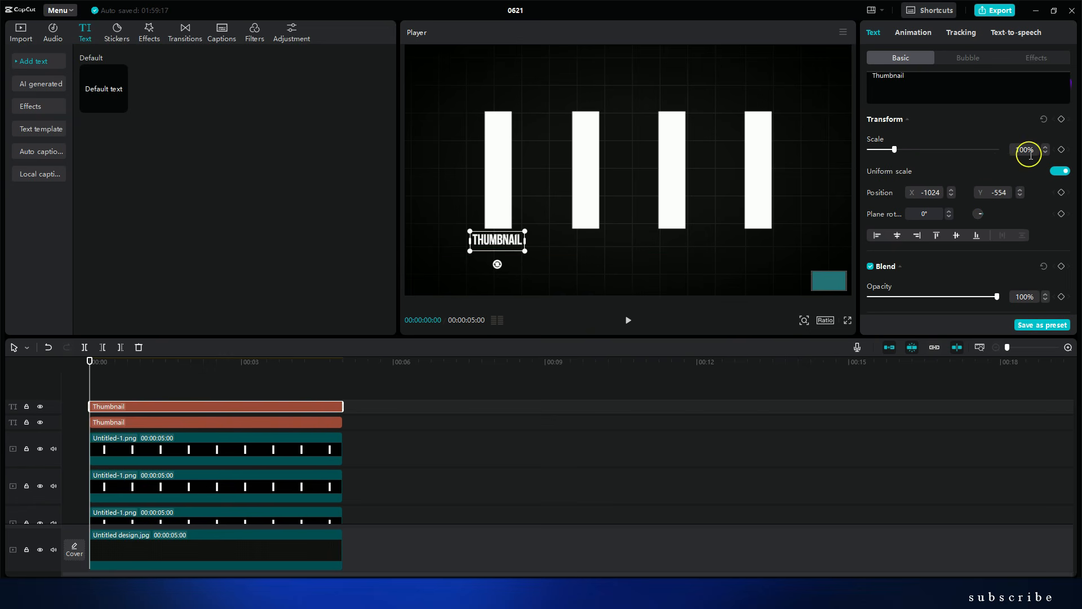
left_click_drag(509, 244, 585, 243)
left_click(1003, 192)
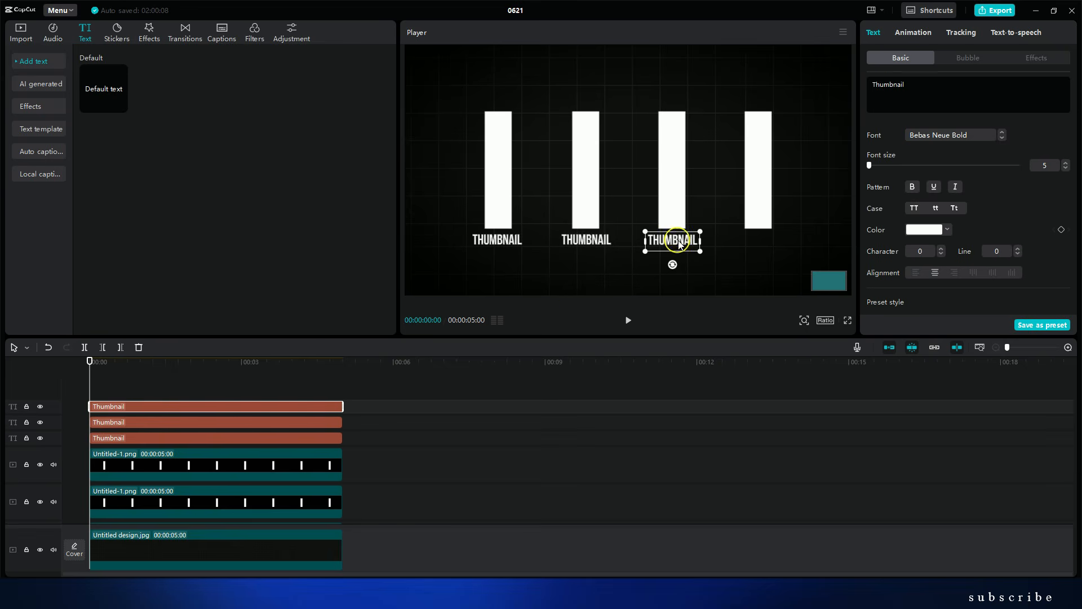
- Place text copies below the third and fourth bars and change the second to fourth labels to Title, Views and Subscribers
scroll(1009, 222, "down", 10)
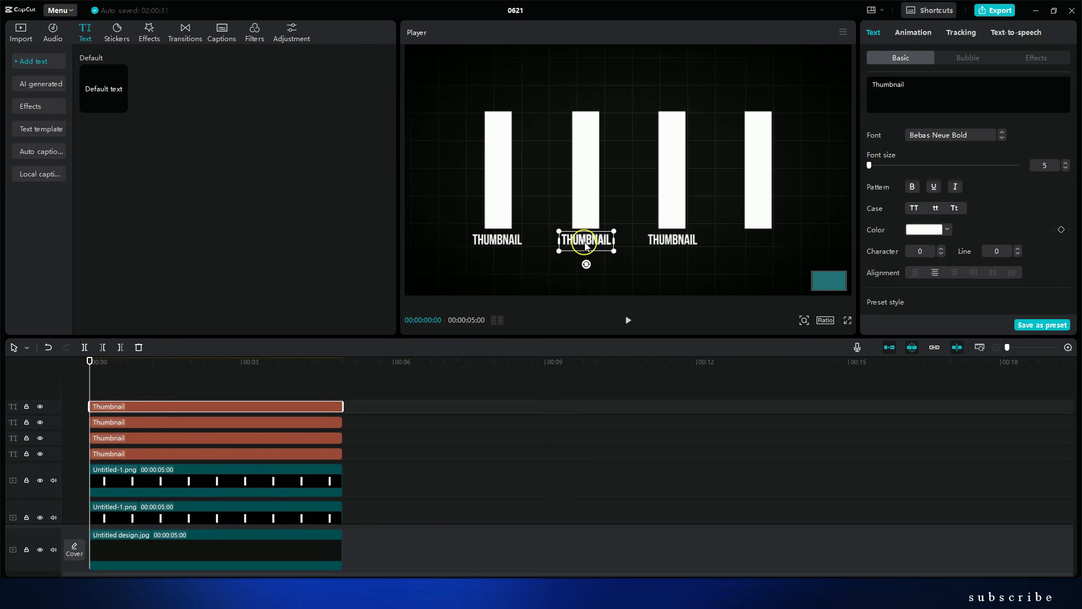
left_click(758, 240)
scroll(979, 241, "down", 5)
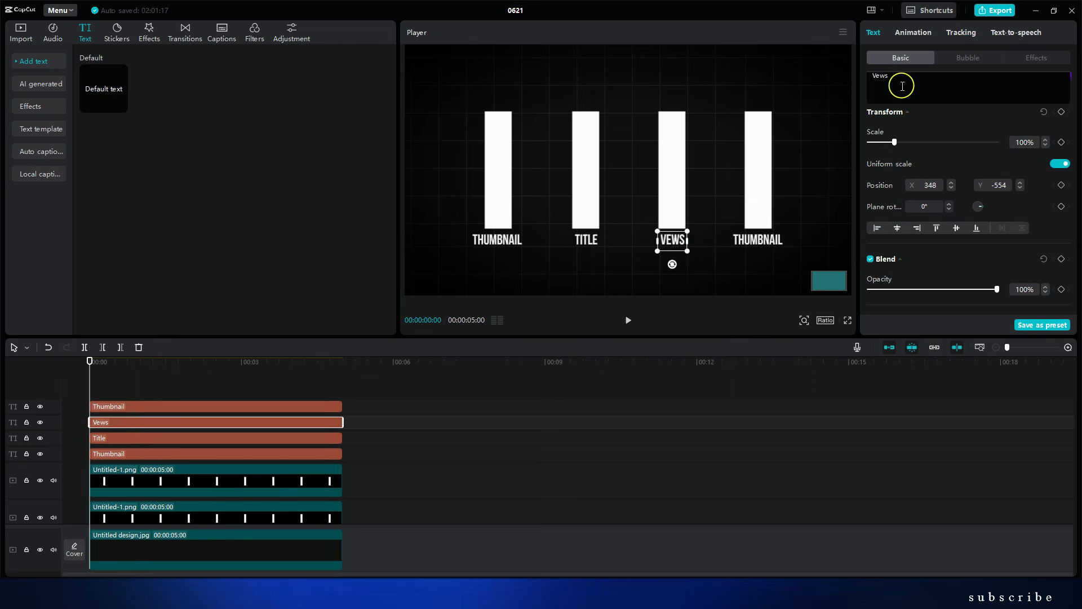
left_click(757, 239)
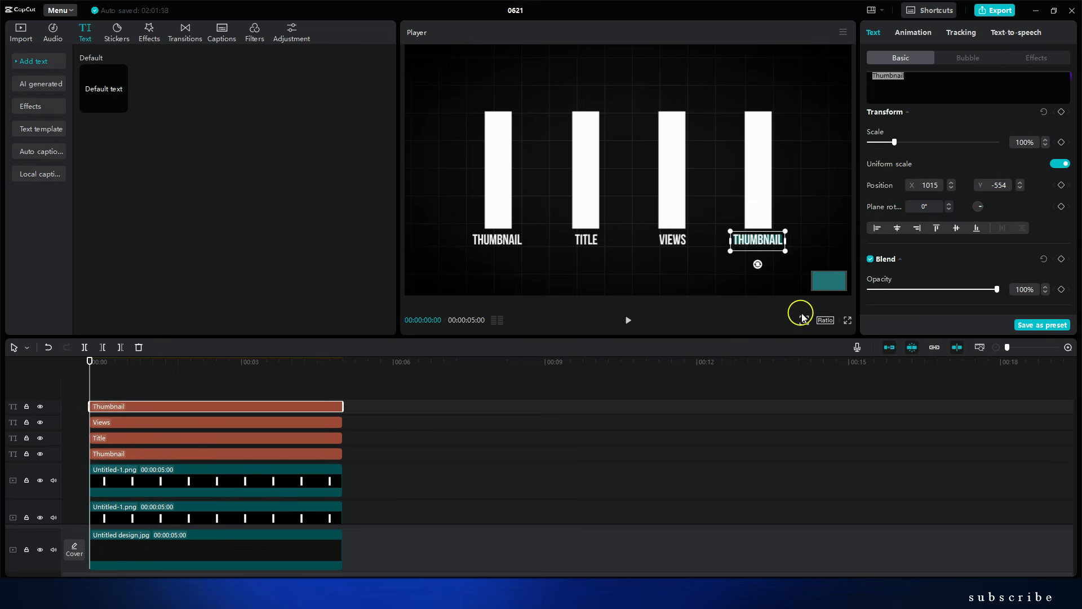
- Apply the Bounce Left in-animation to all four labels with a 3.0 s duration, play it, and return to the start
left_click_drag(355, 403, 172, 454)
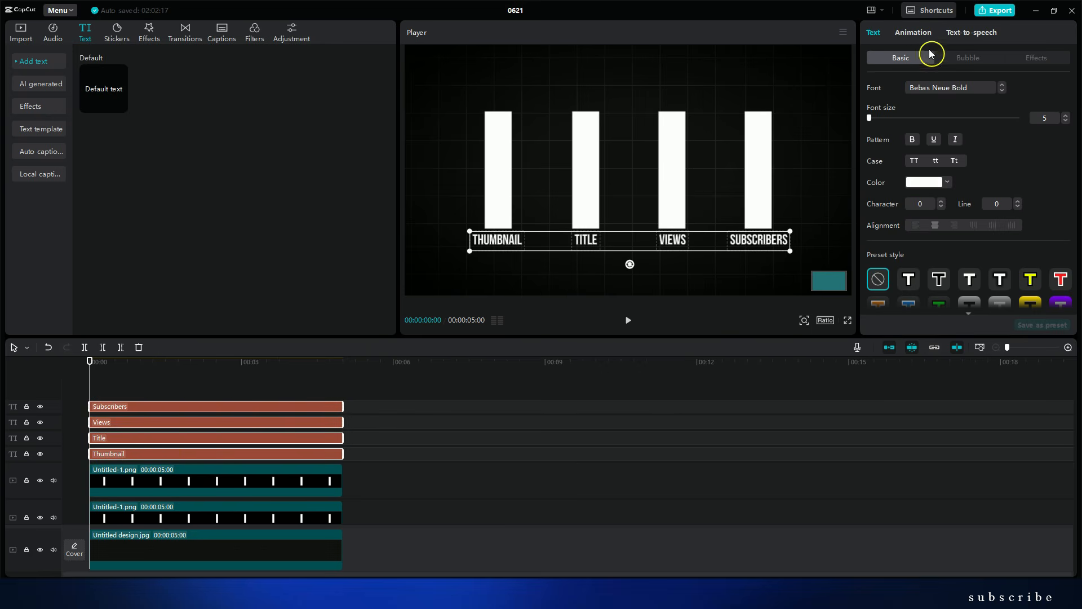
left_click(917, 33)
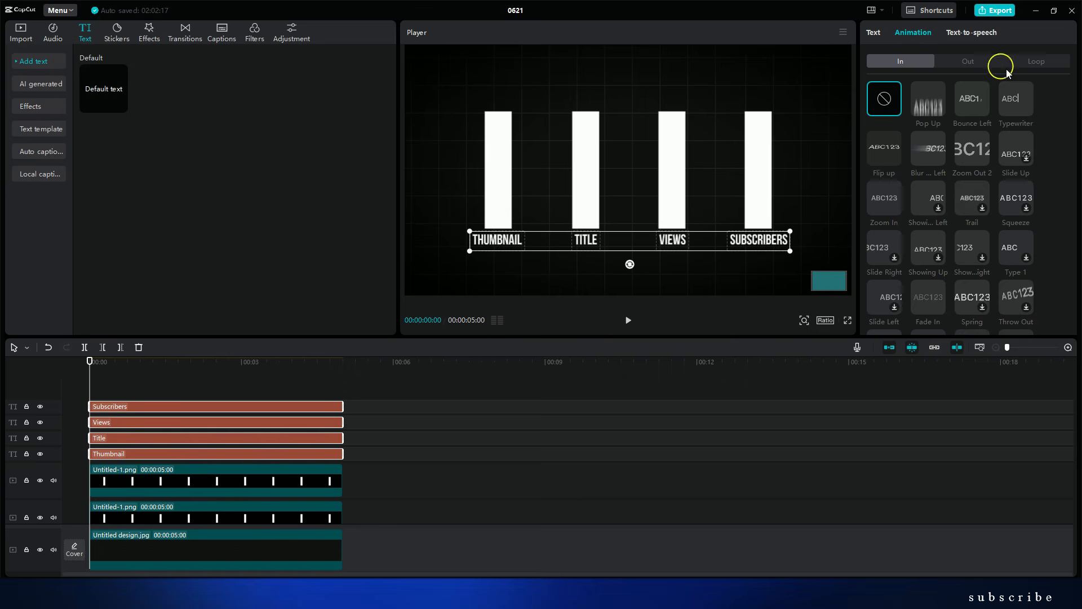
left_click(971, 99)
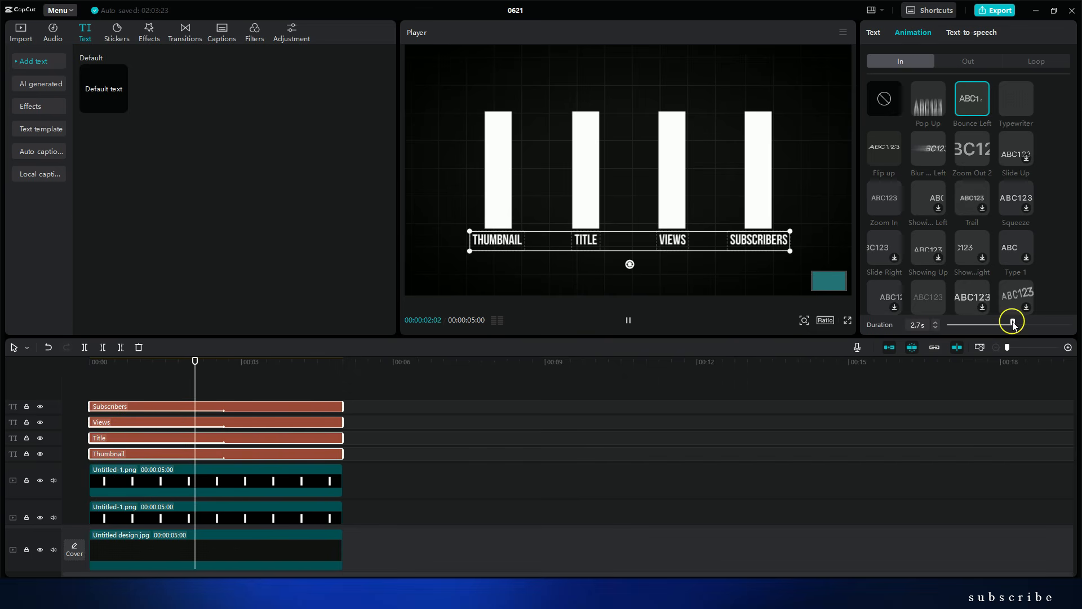
left_click_drag(934, 325, 937, 326)
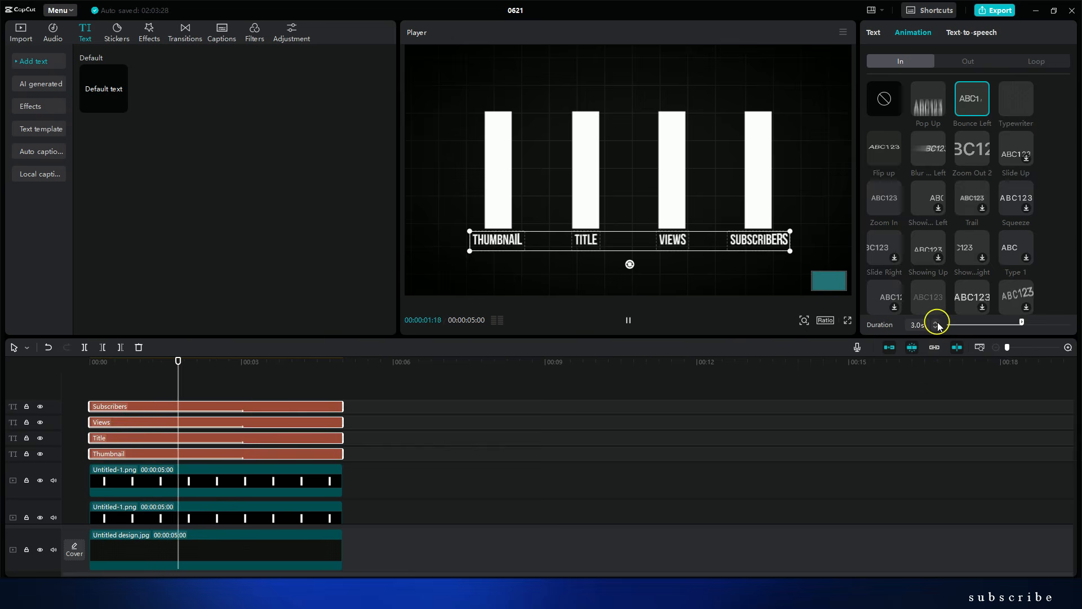
left_click(65, 355)
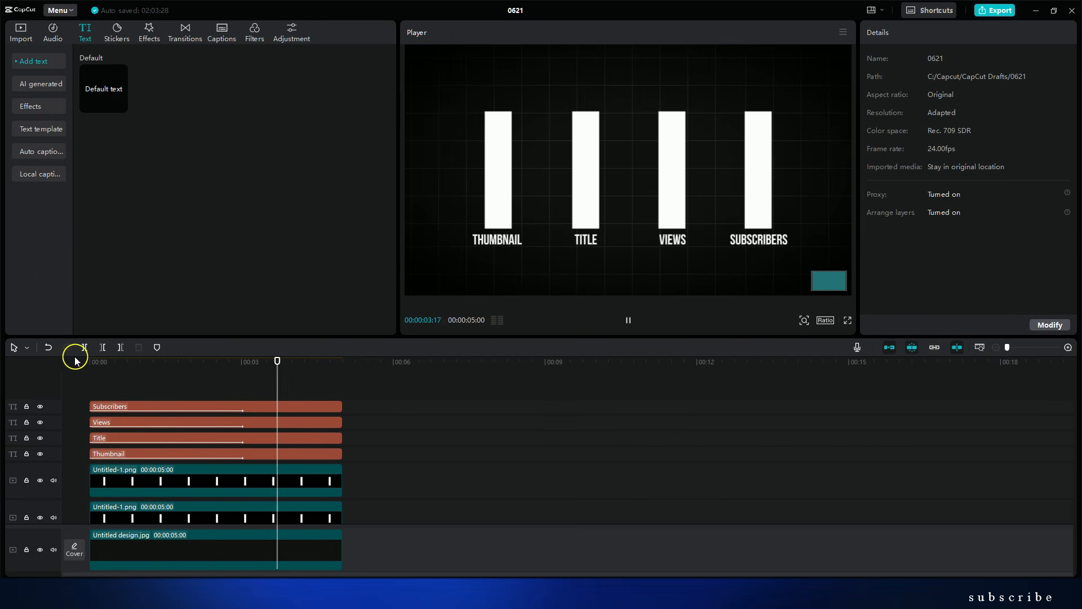
left_click_drag(103, 365, 65, 367)
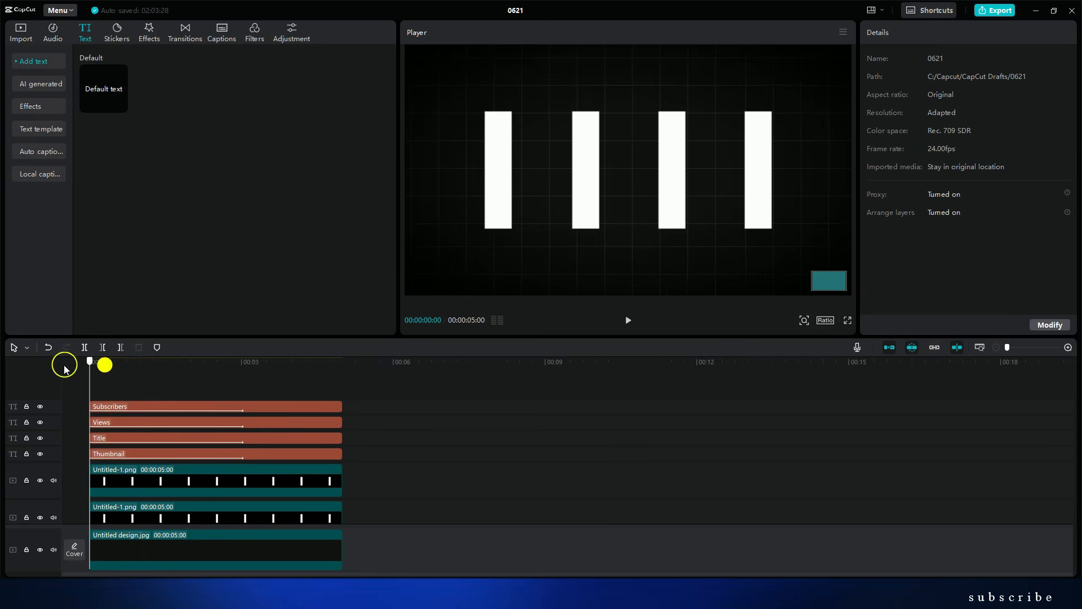
- Apply a Horizontal mask to the first bar's clip and invert it to keep the bar's lower half
scroll(134, 476, "down", 5)
scroll(118, 401, "up", 1)
left_click(118, 401)
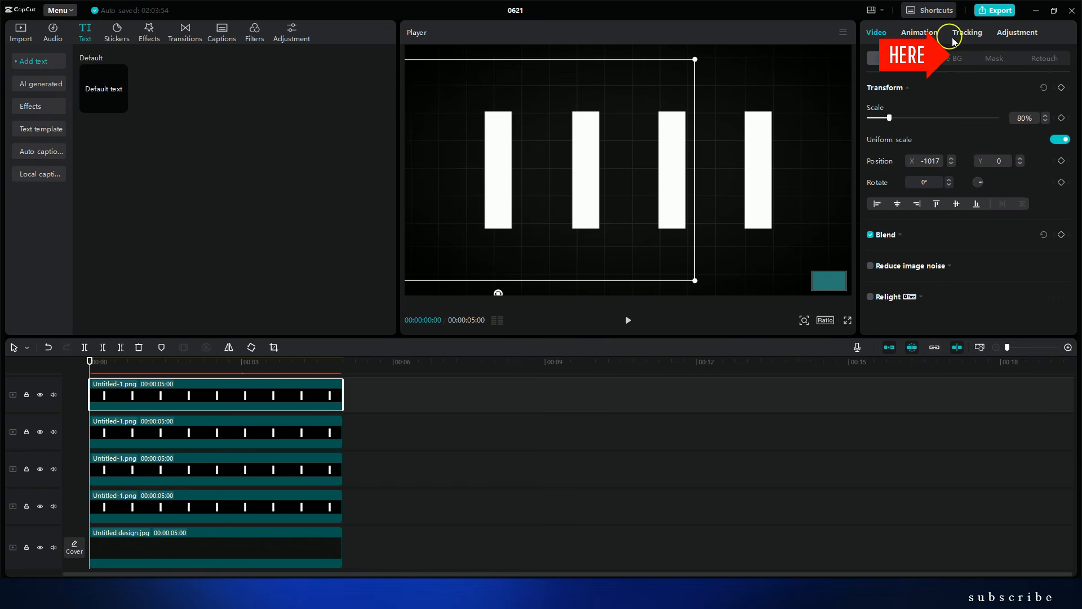
left_click(996, 58)
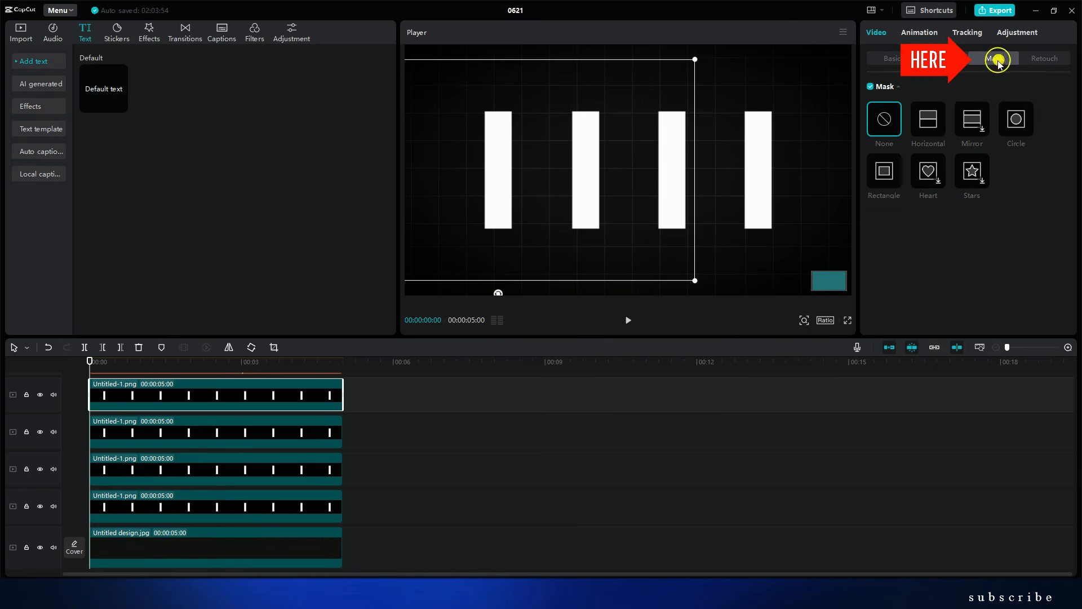
left_click(931, 128)
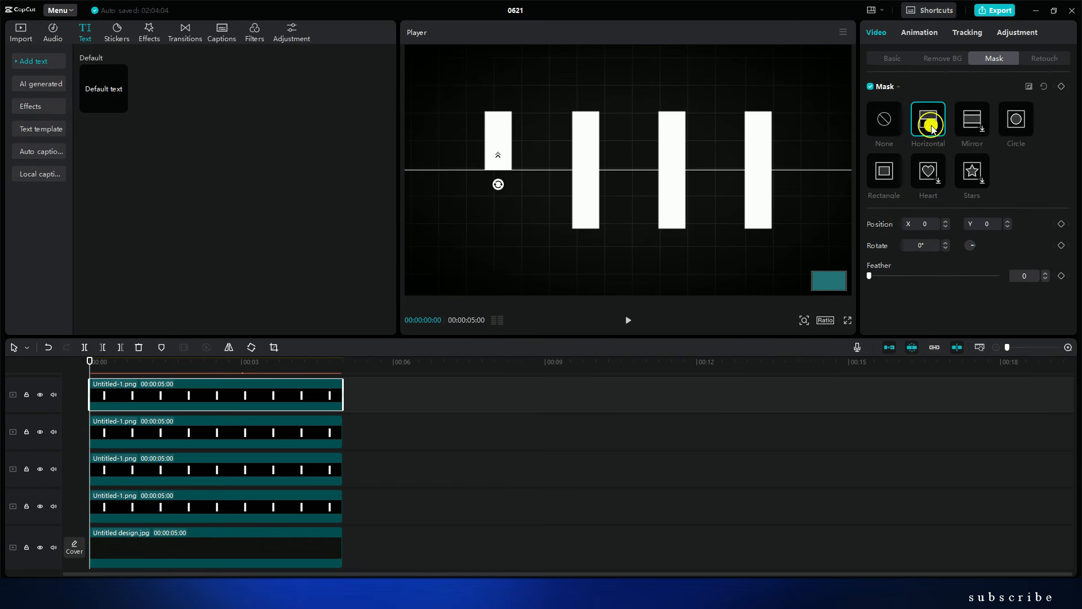
left_click(1029, 88)
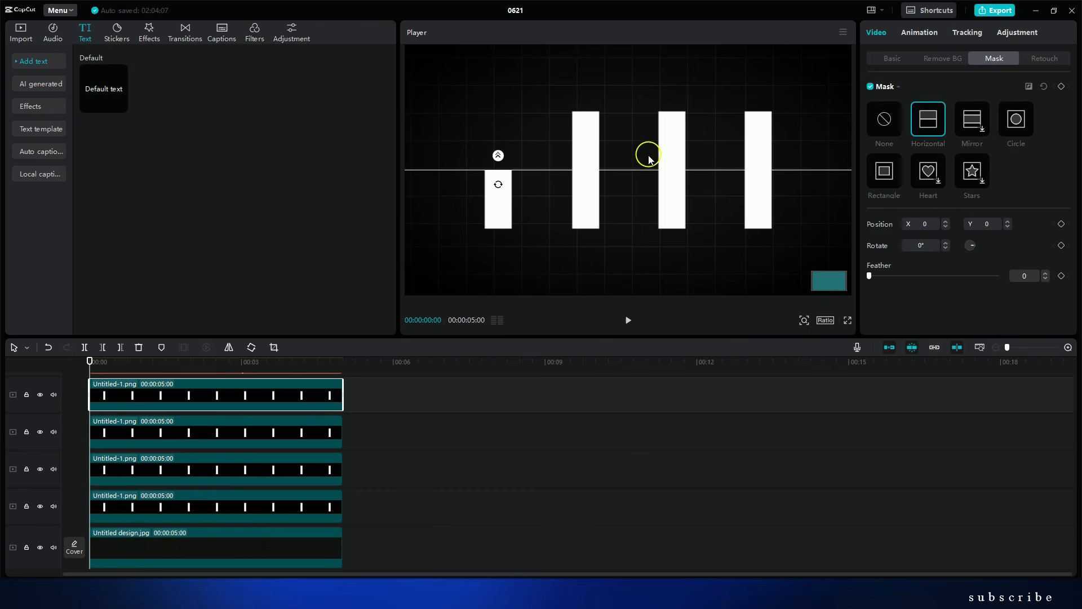
- Animate the first bar's mask, keyframing its position at the start at X -19, Y -289 and raising it above the bar at about 4 seconds
left_click_drag(608, 174, 603, 232)
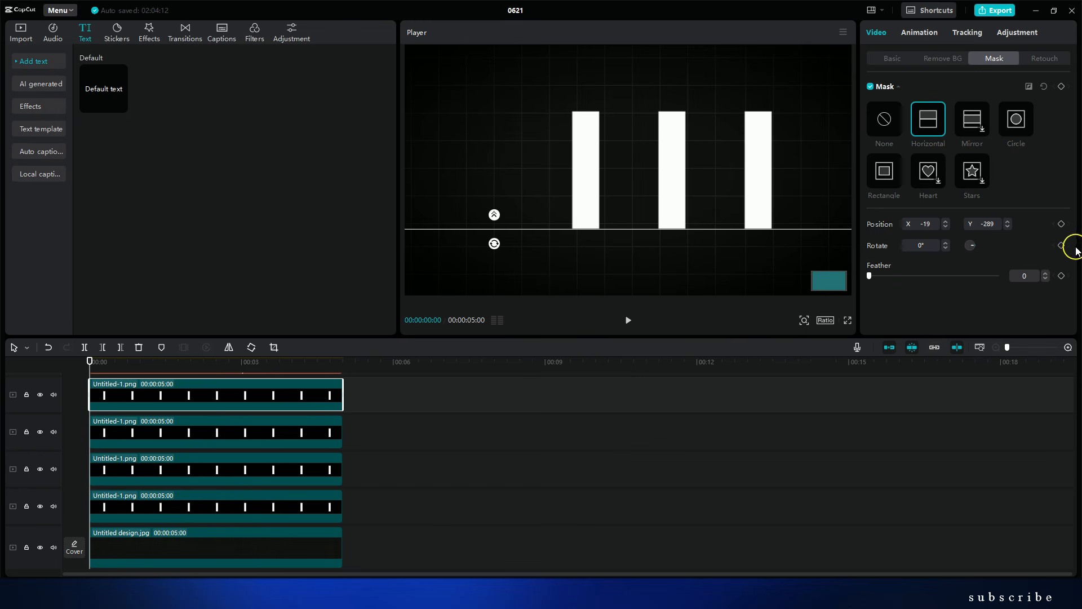
left_click(1062, 224)
left_click_drag(93, 361, 302, 362)
left_click_drag(729, 229, 719, 79)
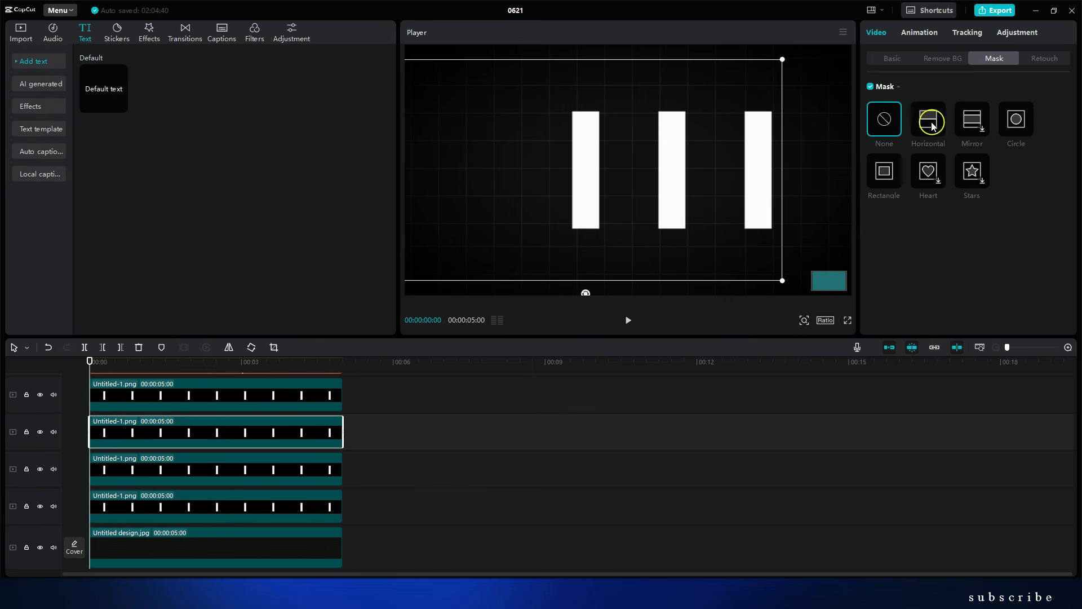
- Give the second bar an inverted Horizontal mask, keyframed from Y -319 at the start to partway up the bar at about 4 seconds
left_click(928, 118)
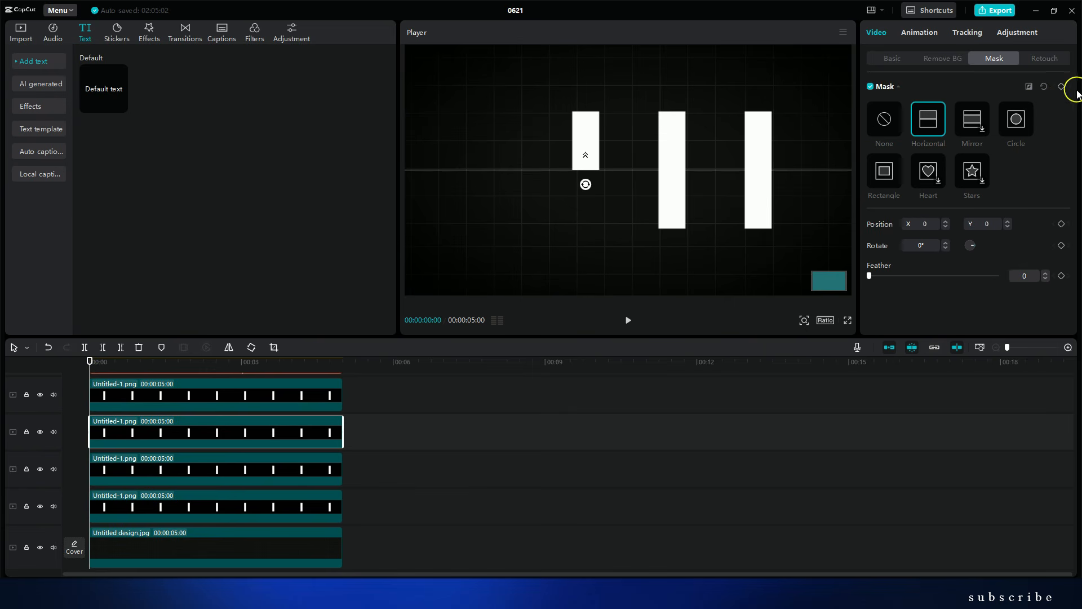
left_click(1029, 89)
left_click_drag(675, 169, 667, 237)
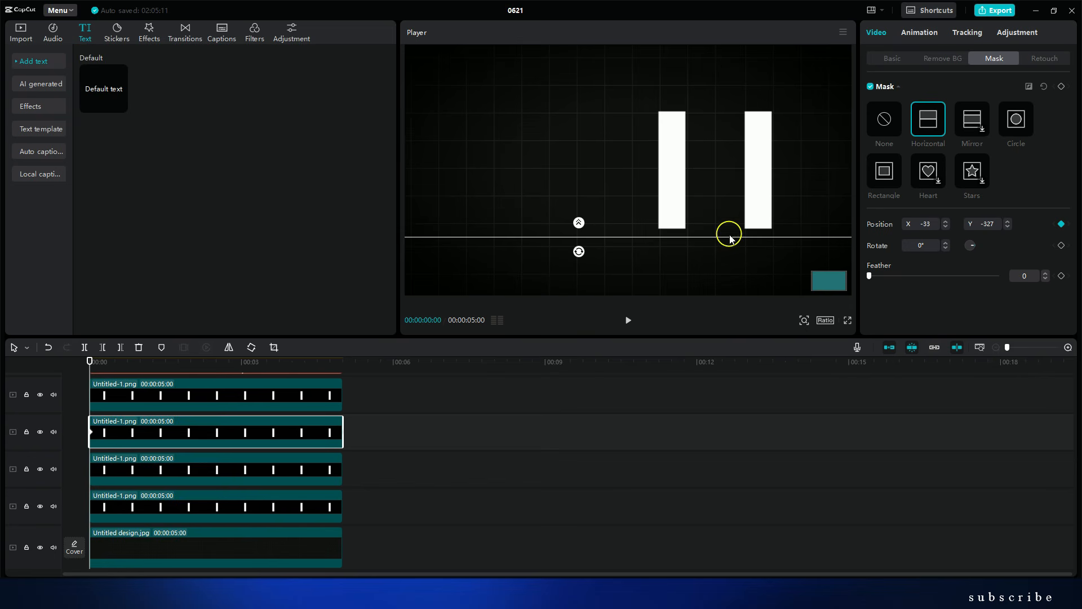
left_click_drag(92, 358, 301, 376)
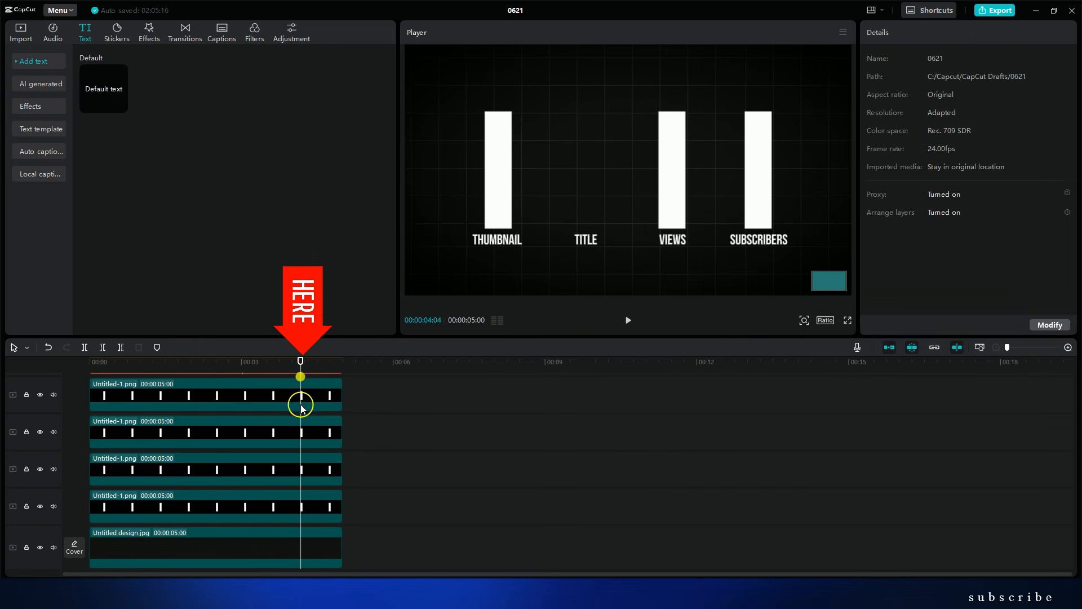
left_click(300, 399)
left_click(302, 430)
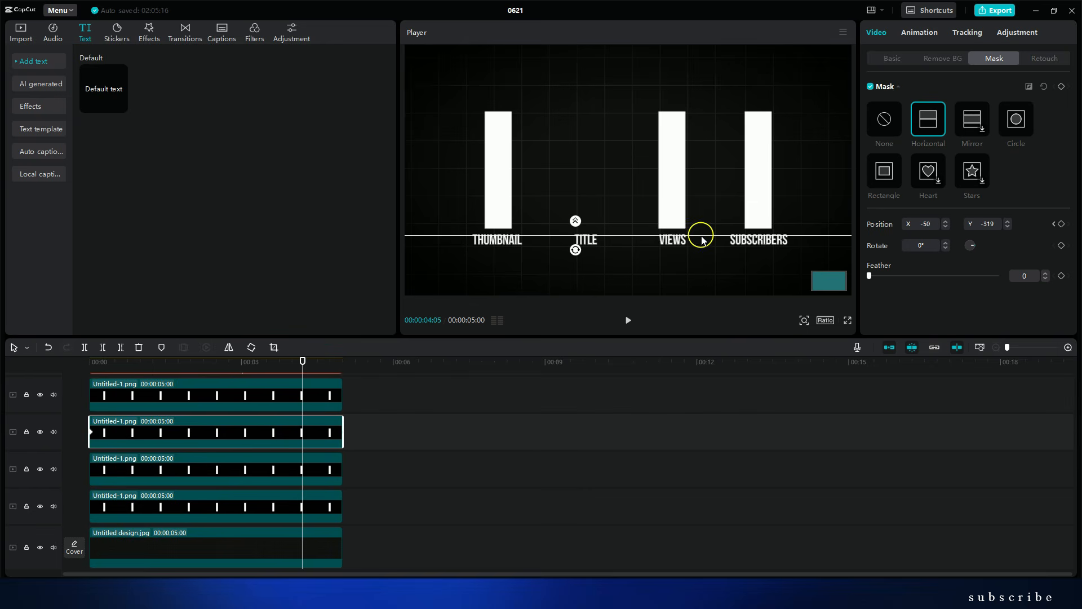
left_click_drag(702, 241, 704, 159)
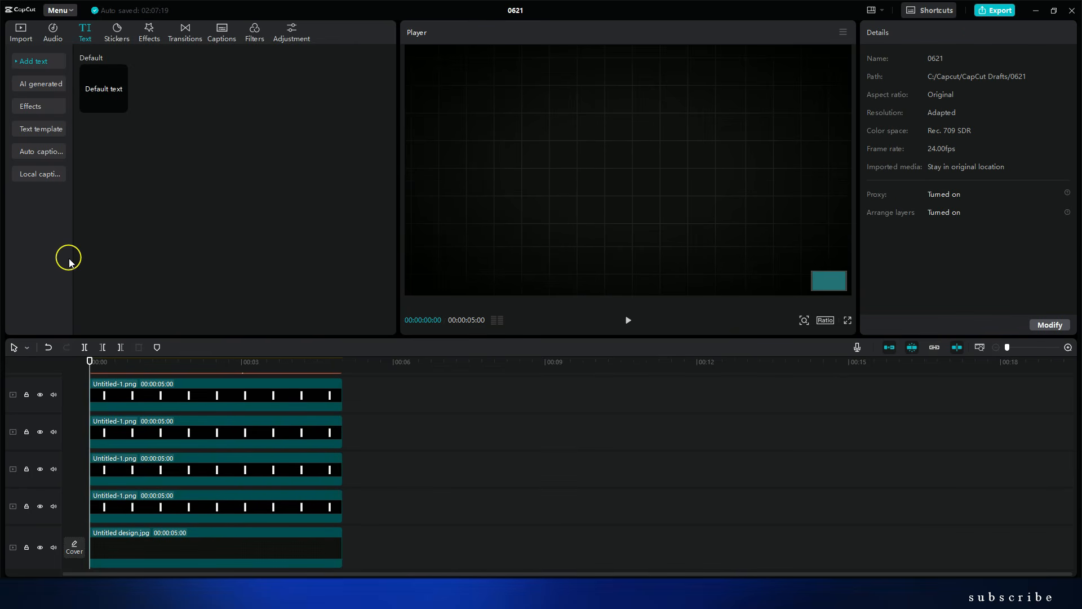
- Play the animation, smooth the first bar's mask Position X end keyframe with Auto curve, and hide the clip's keyframe animation
key("space")
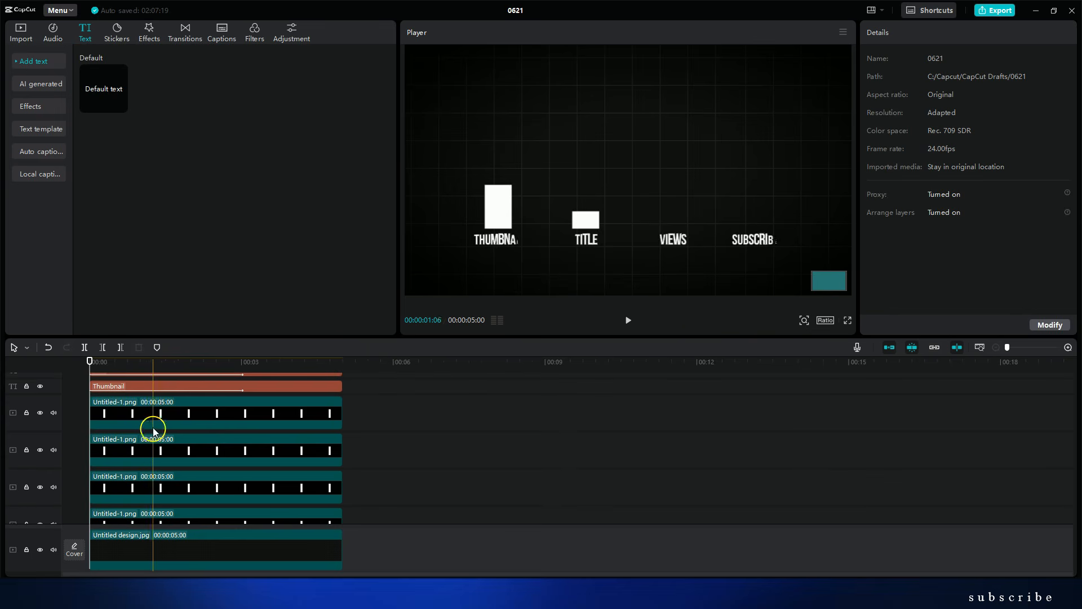
left_click(142, 403)
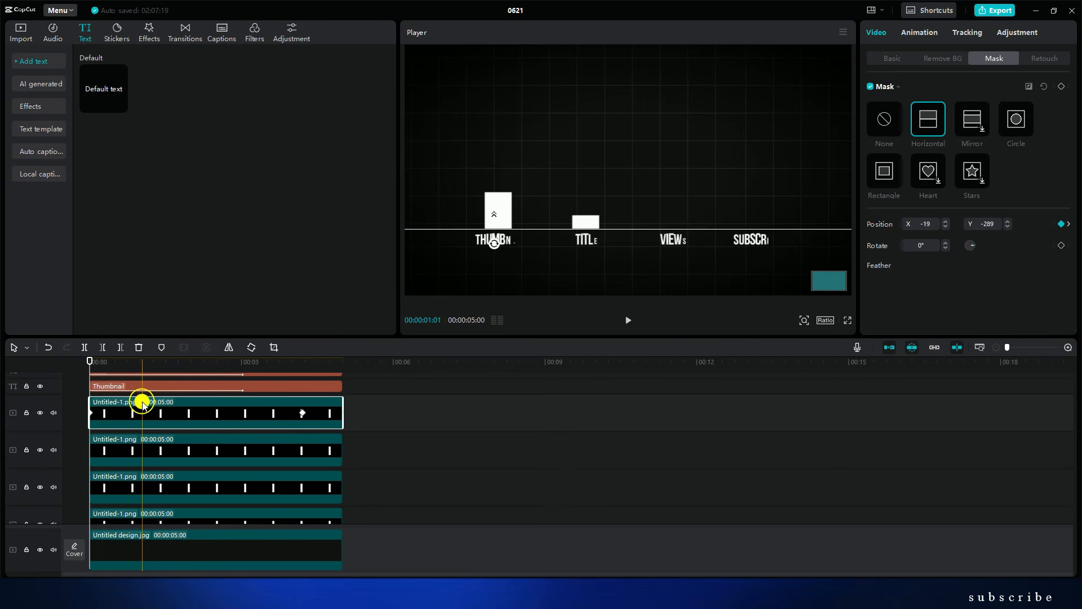
right_click(155, 416)
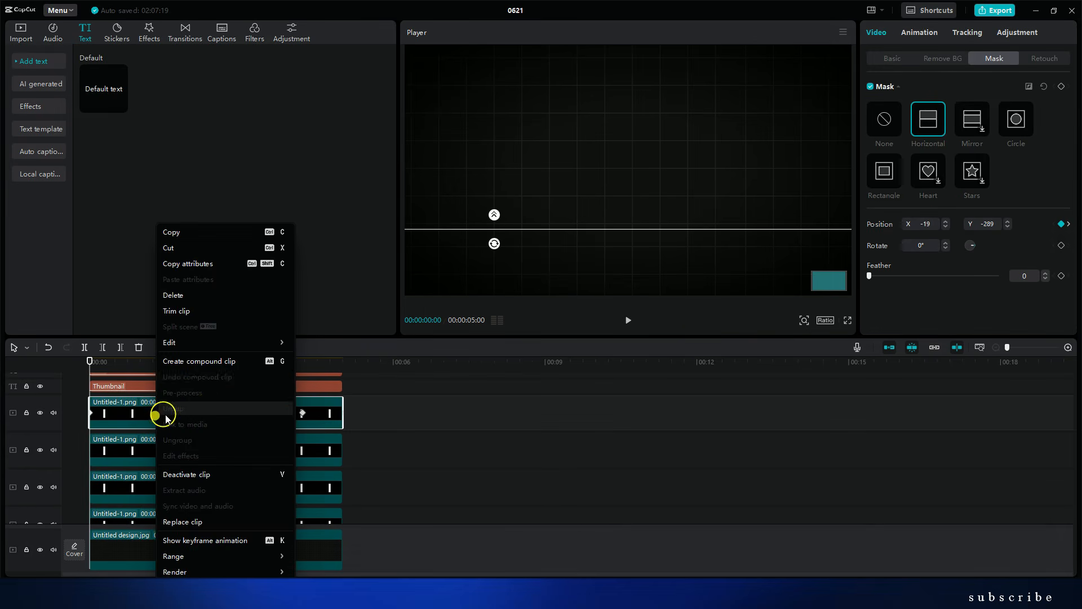
left_click(209, 540)
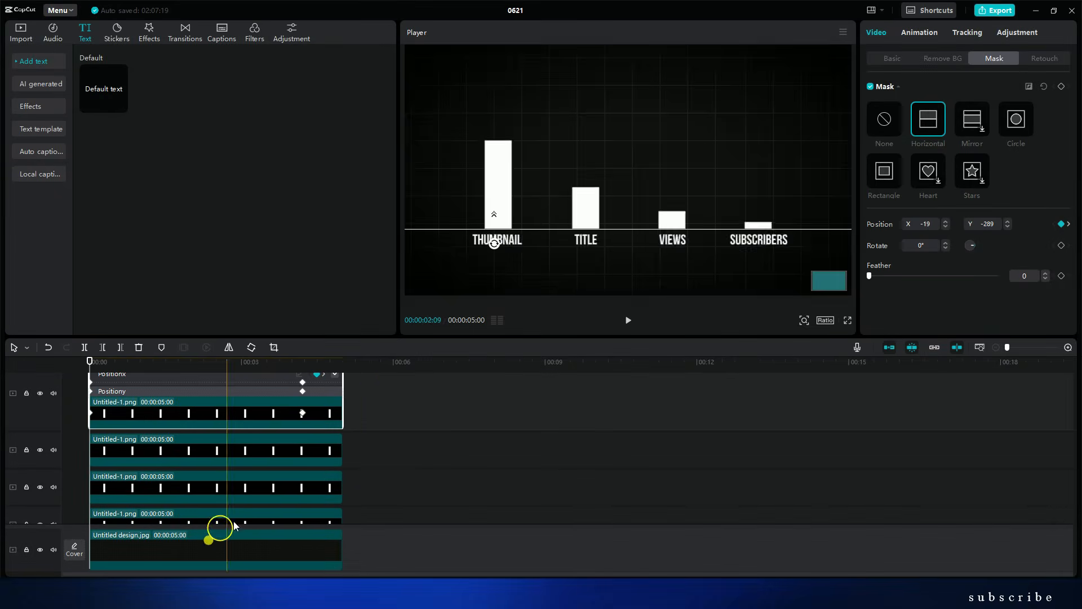
scroll(332, 417, "up", 2)
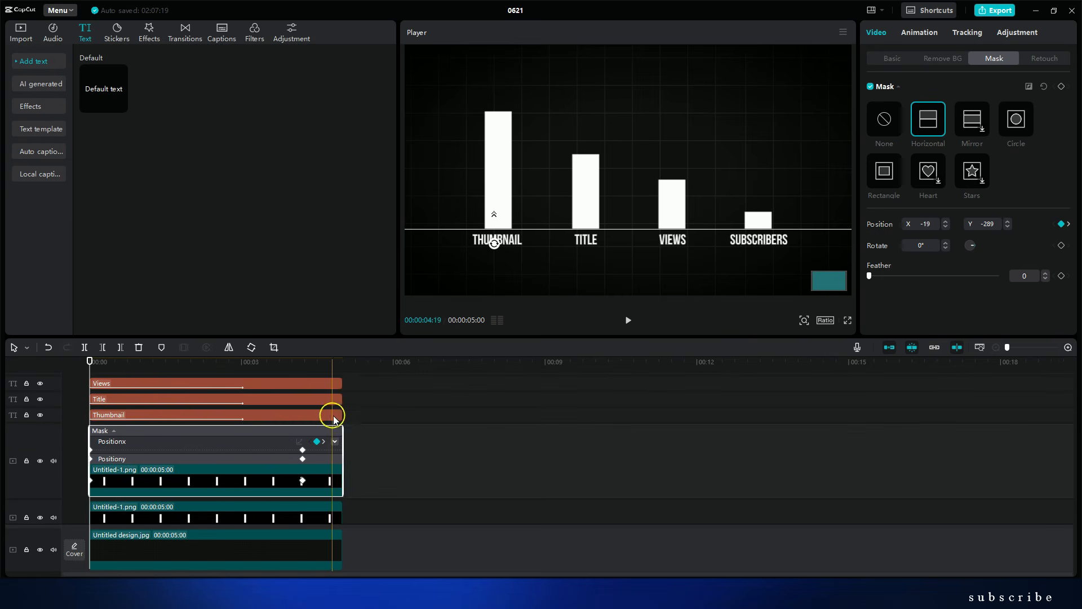
left_click(335, 442)
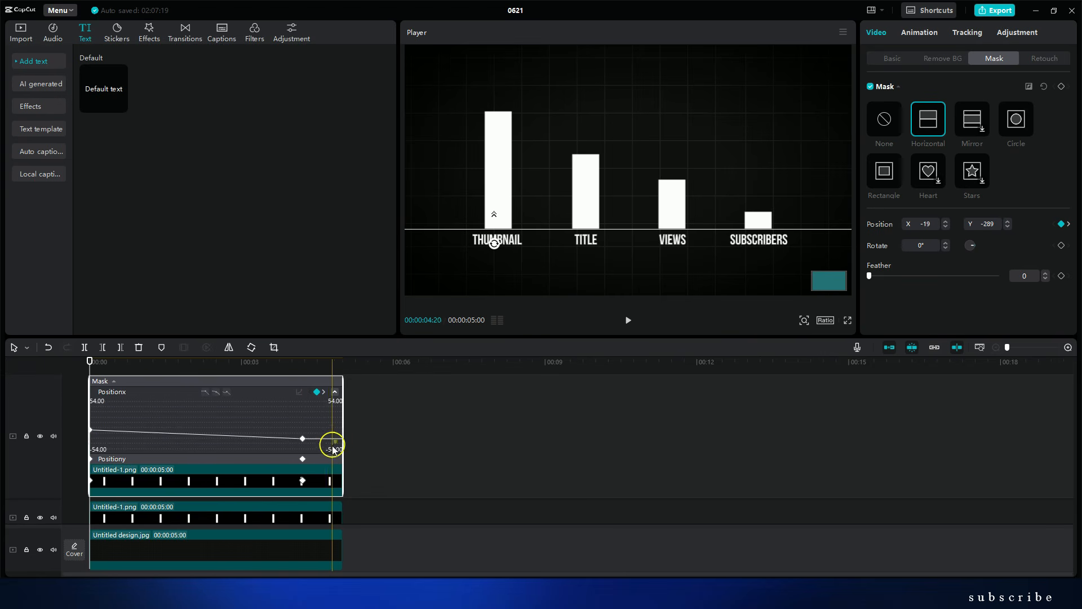
left_click(303, 439)
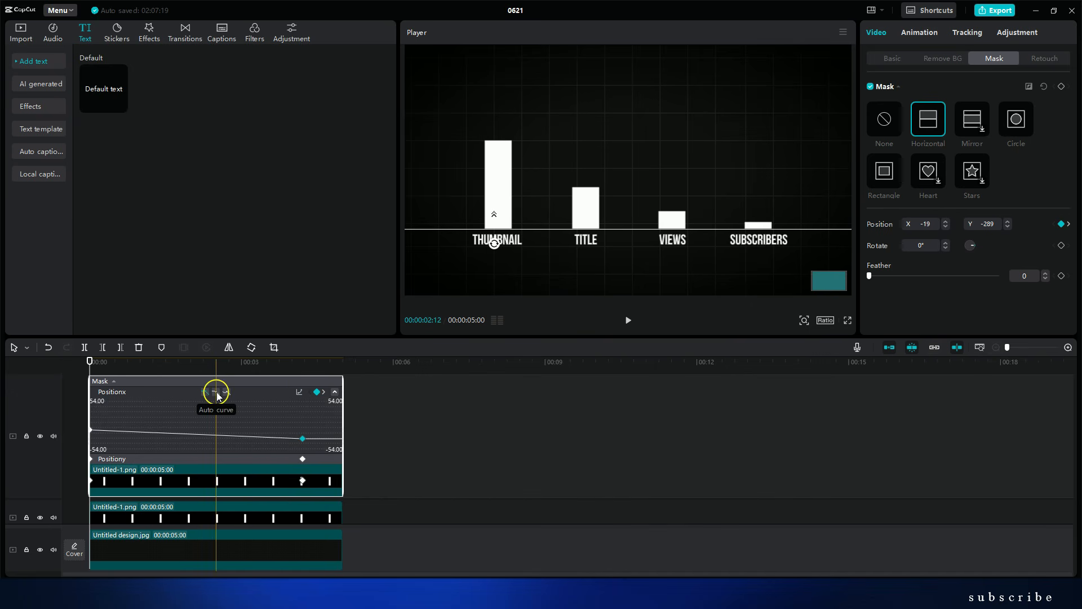
right_click(261, 415)
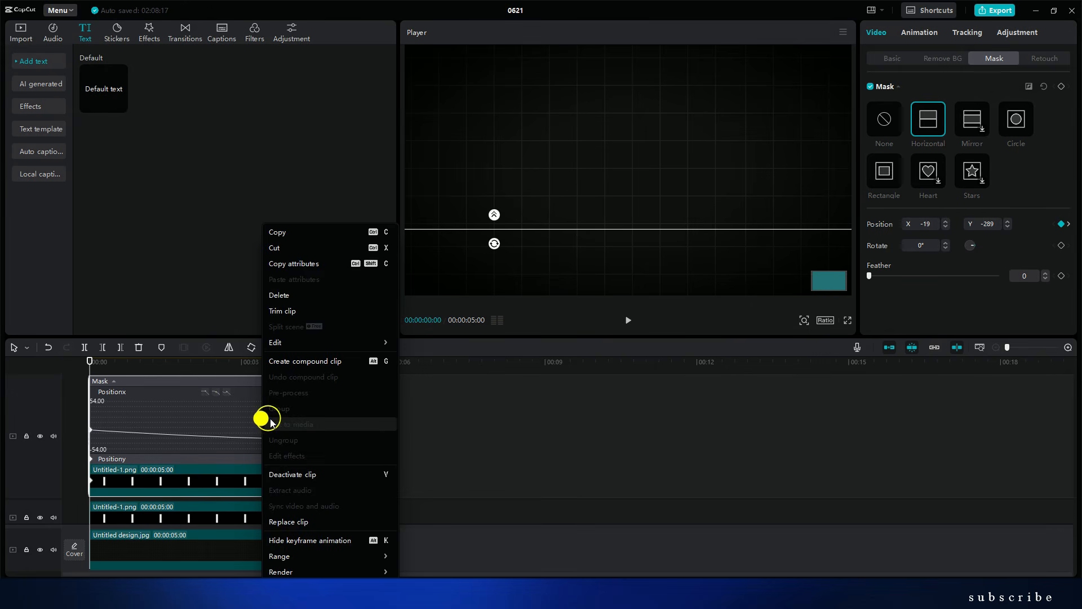
left_click(313, 542)
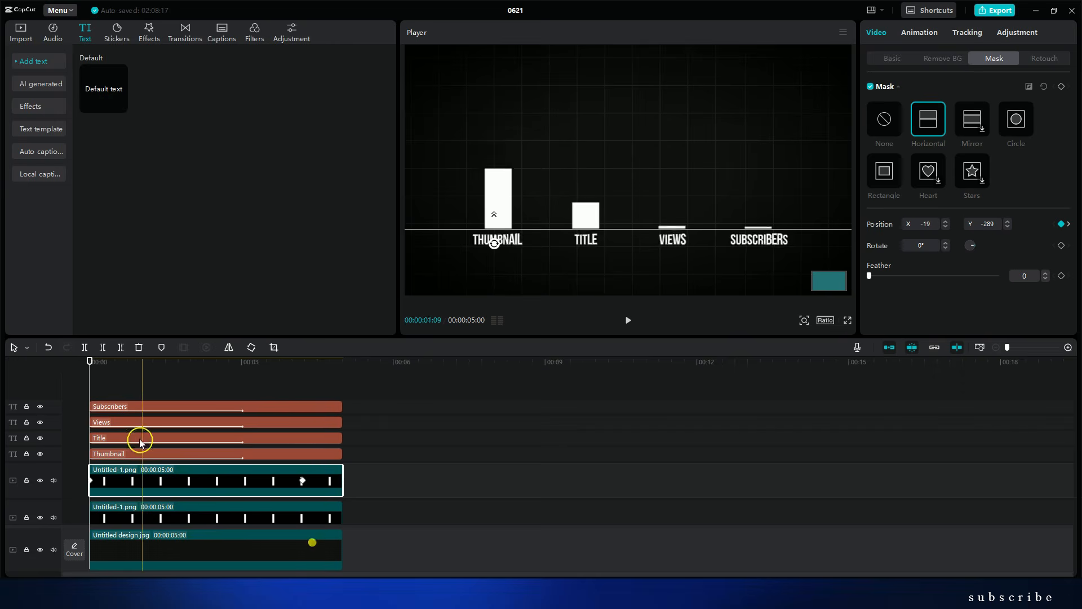
- Show the second bar's keyframe animation and smooth its mask Position X end keyframe with a curve
scroll(141, 468, "down", 1)
right_click(175, 478)
left_click(242, 543)
left_click(335, 439)
left_click(302, 431)
left_click(226, 388)
- Smooth the third bar's mask end keyframe with a curve, hide its keyframe animation, and play the chart
scroll(174, 488, "down", 1)
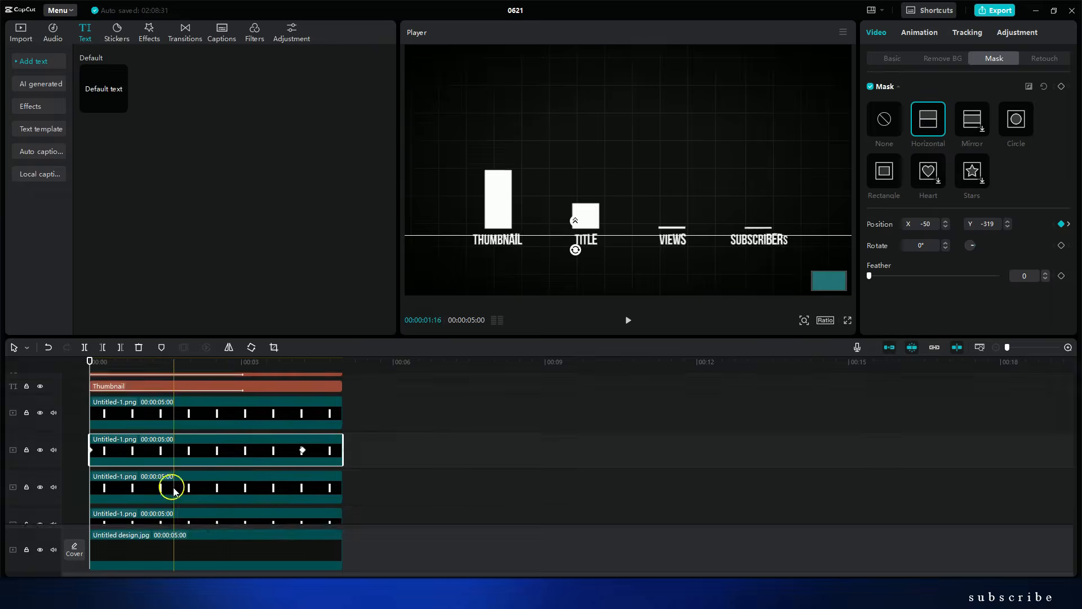
right_click(175, 490)
left_click(335, 396)
left_click(303, 439)
left_click(227, 397)
right_click(227, 417)
left_click(280, 541)
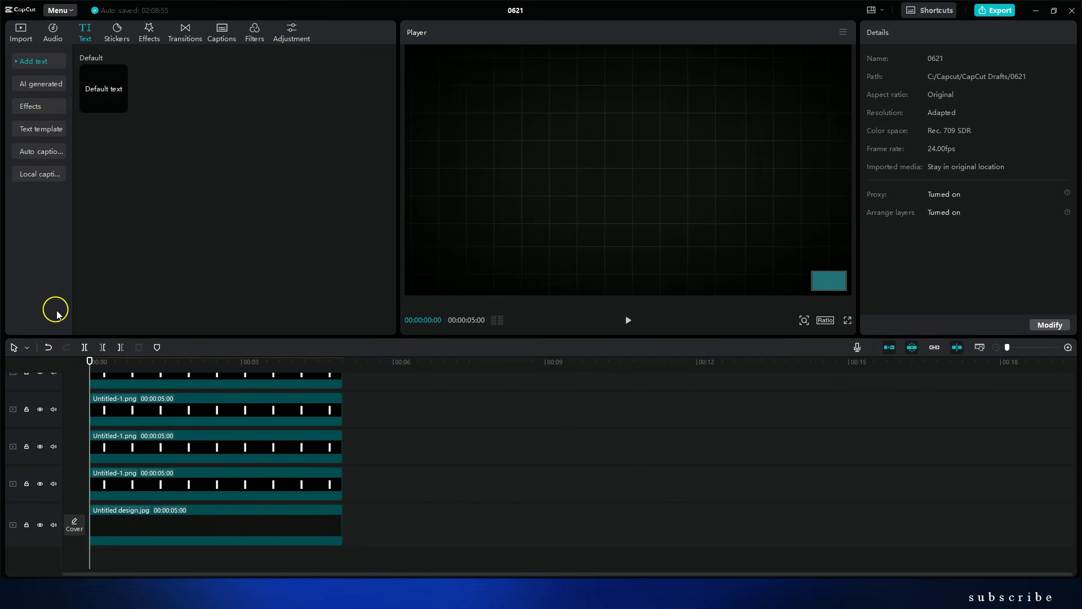
key("space")
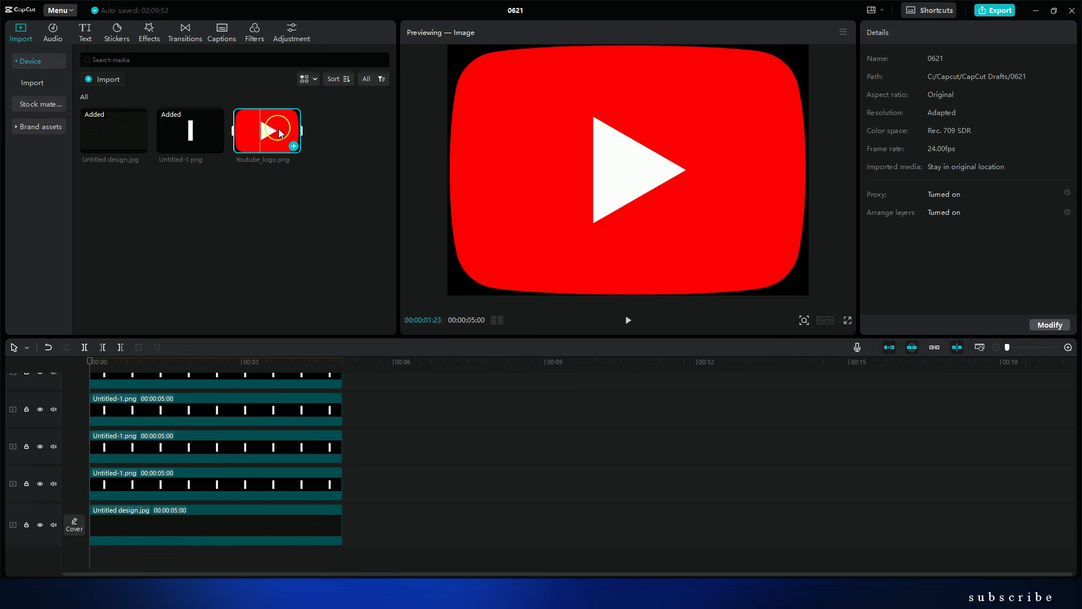
- Place Youtube_logo.png on a new track above the labels and lower the Cheering and applause sound to -13.5 dB
left_click_drag(268, 131, 139, 356)
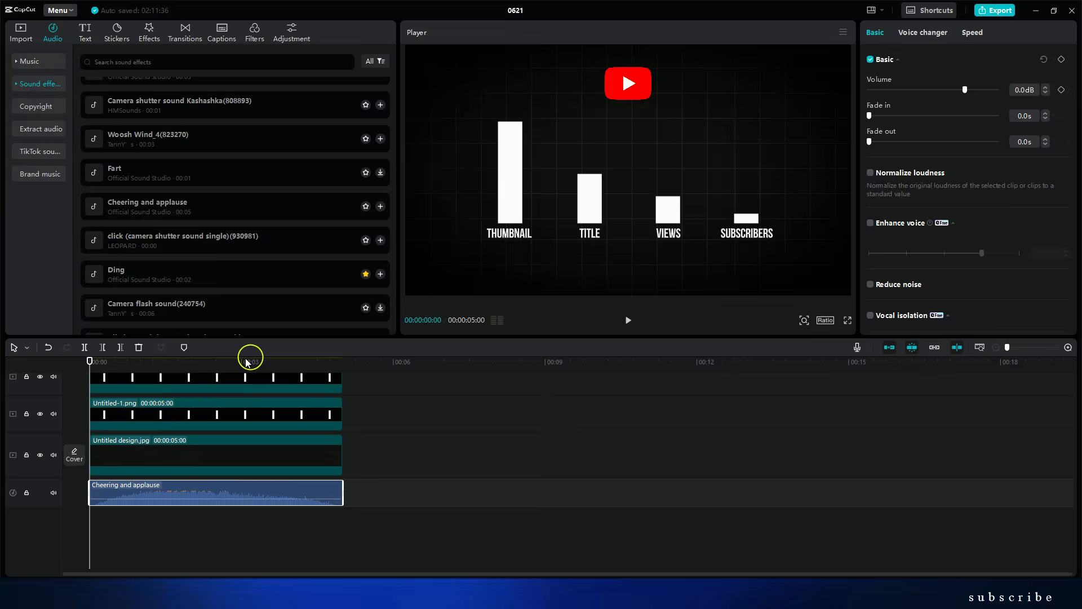
left_click_drag(949, 90, 941, 89)
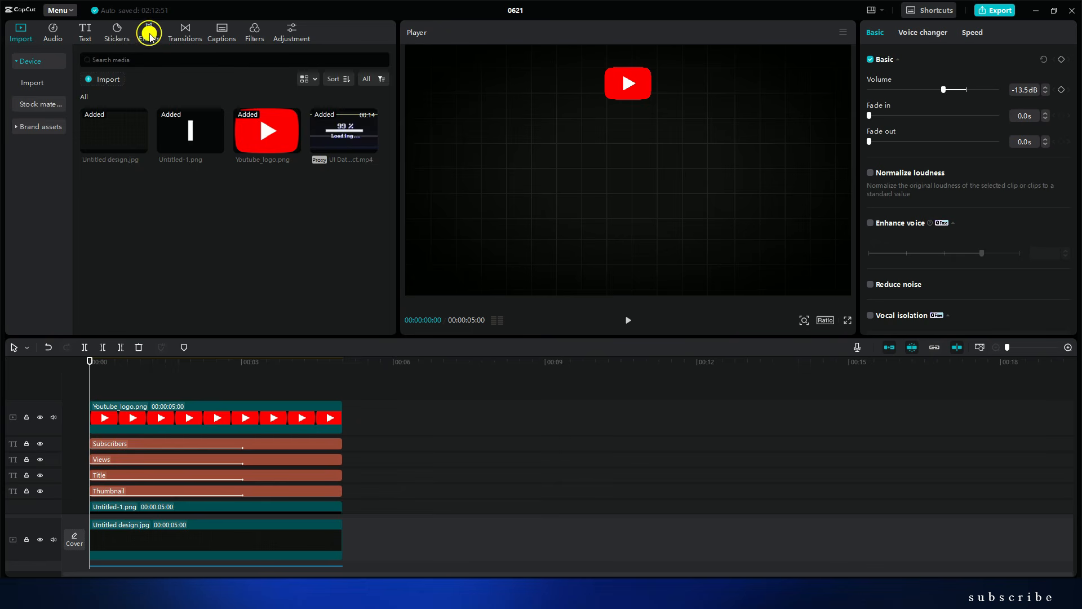
- Add the Soft effect from the Lens video effects and extend it to the end of the 5-second timeline
left_click(148, 32)
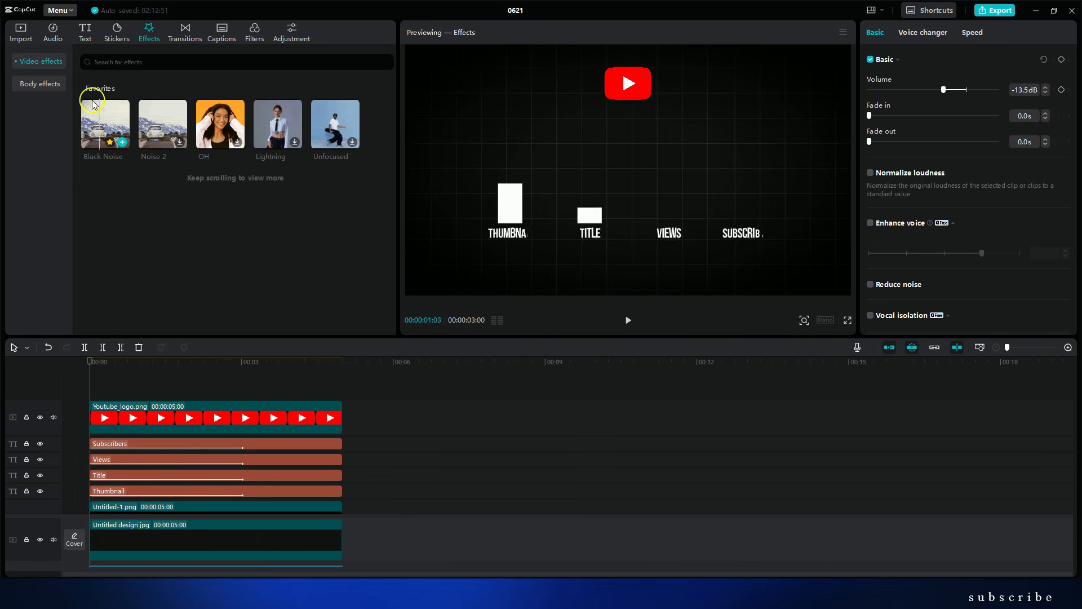
left_click(39, 61)
left_click(28, 164)
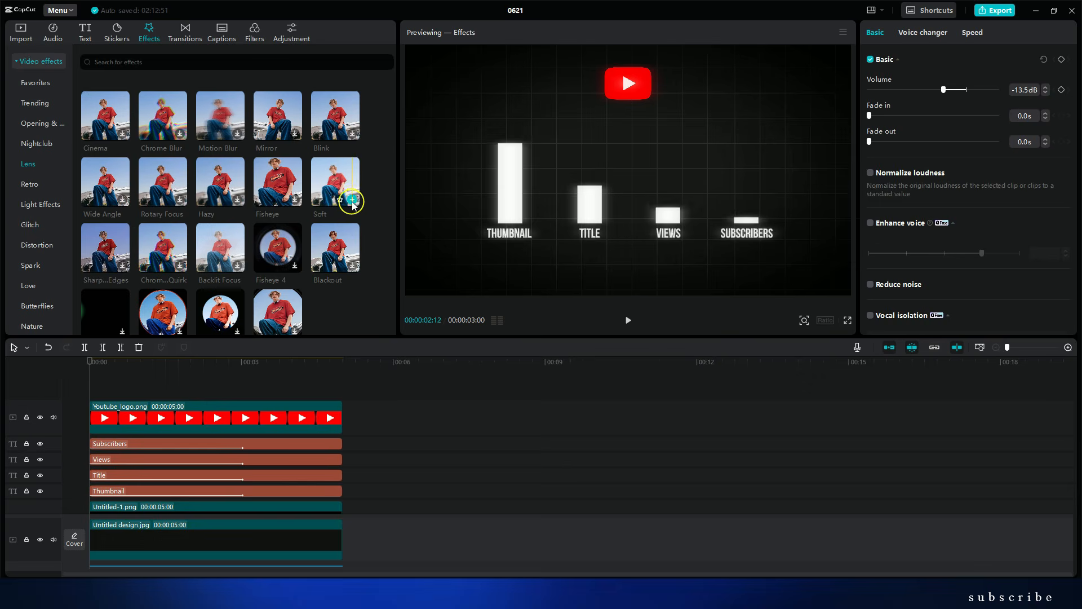
left_click(352, 199)
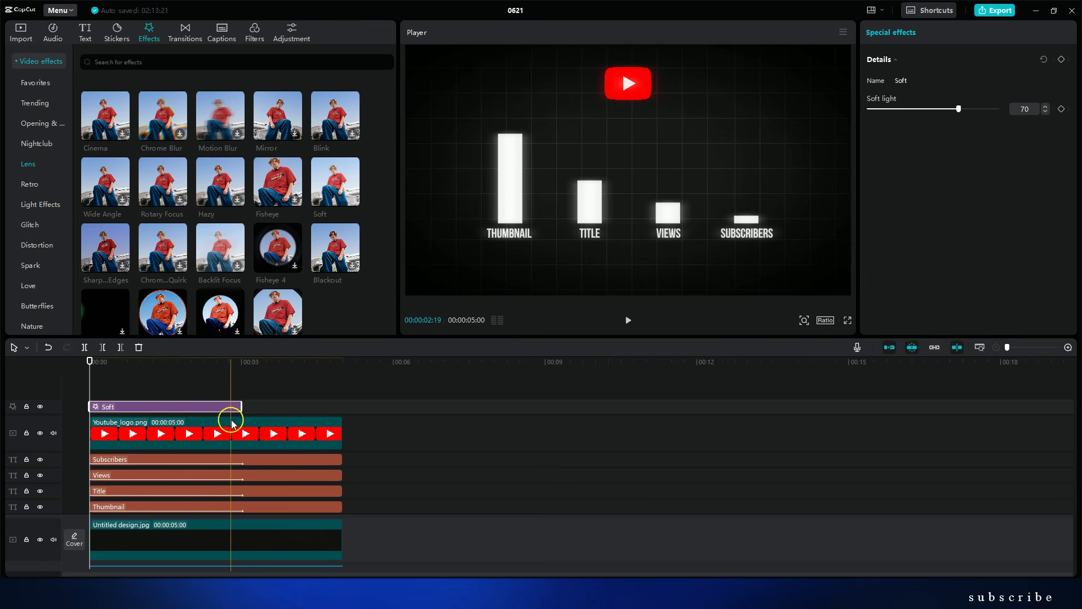
left_click(241, 406)
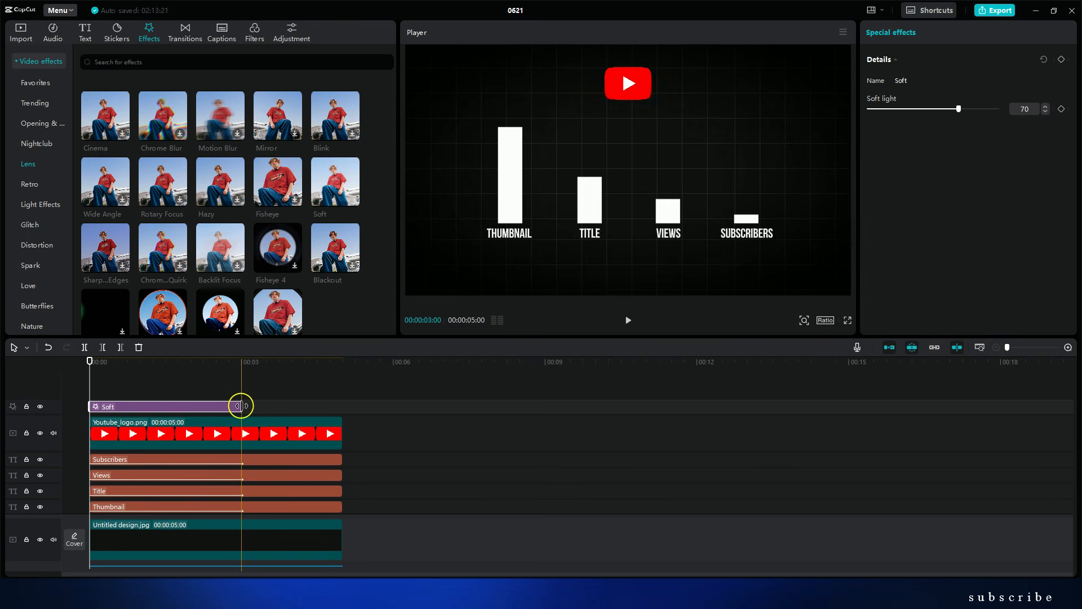
left_click_drag(242, 406, 343, 406)
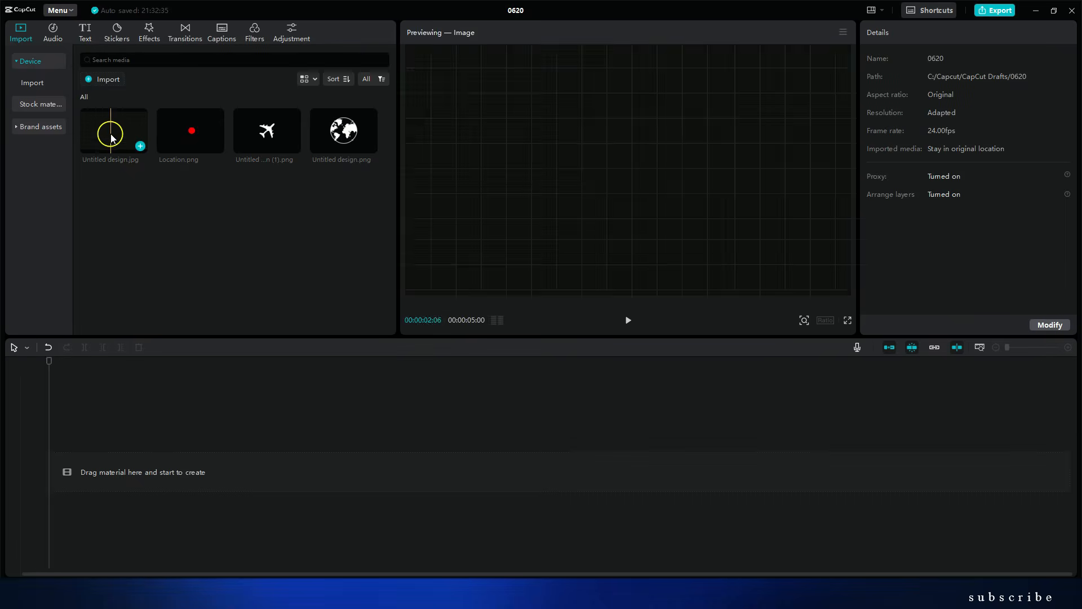
- Place the Untitled design.jpg grid at the timeline start in project 0620, try the 9:16 ratio, and set the ratio to 16:9
left_click_drag(112, 141, 84, 450)
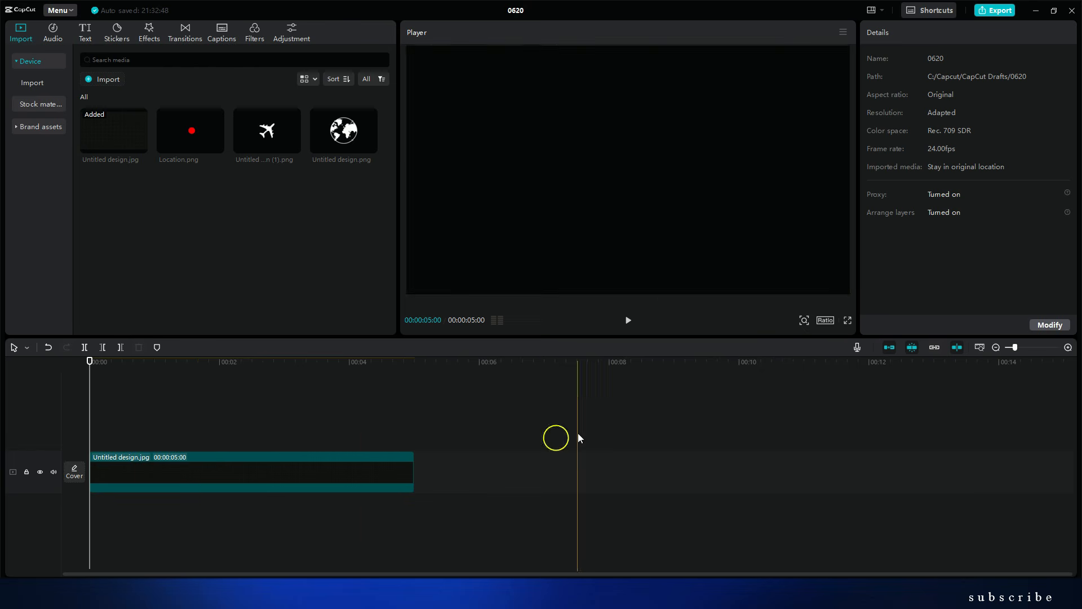
left_click(827, 321)
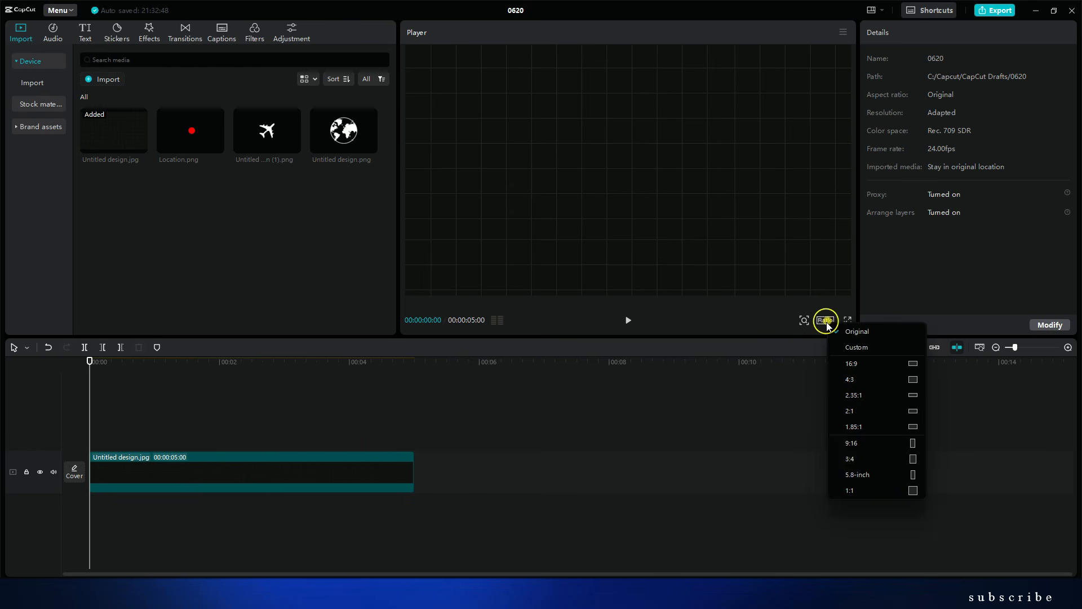
left_click(882, 447)
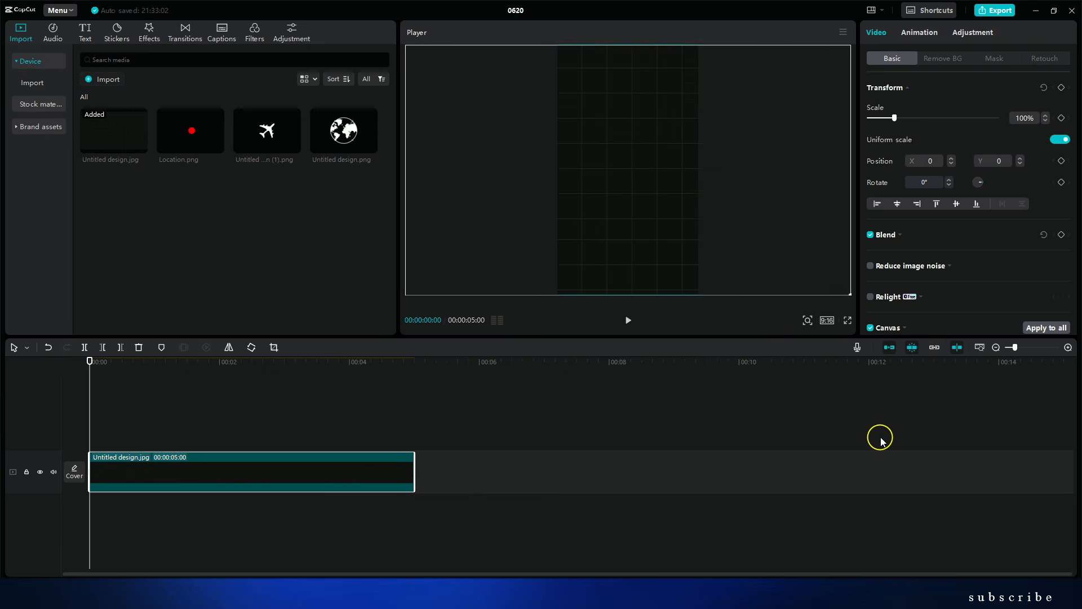
left_click(827, 320)
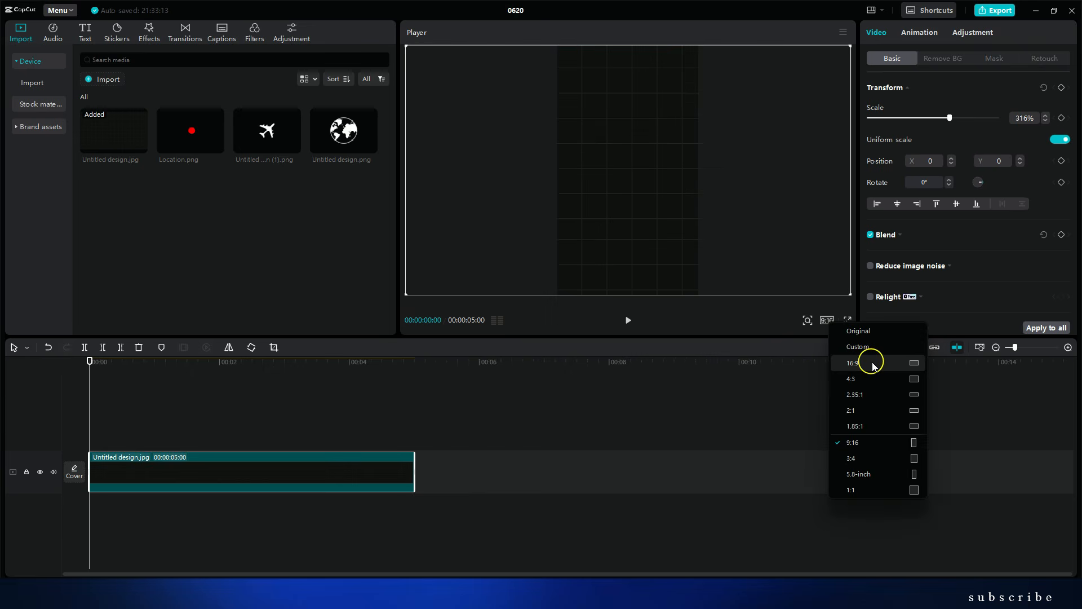
left_click(873, 365)
- Apply the Black Noise effect to the grid clip and set its speed to 22
left_click(200, 412)
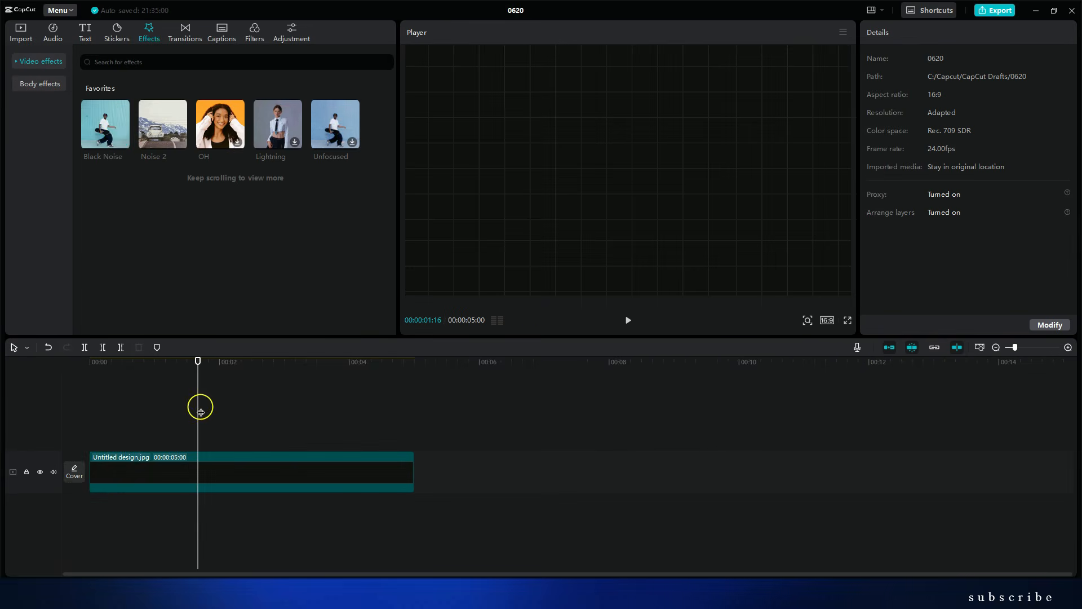
left_click_drag(112, 140, 150, 484)
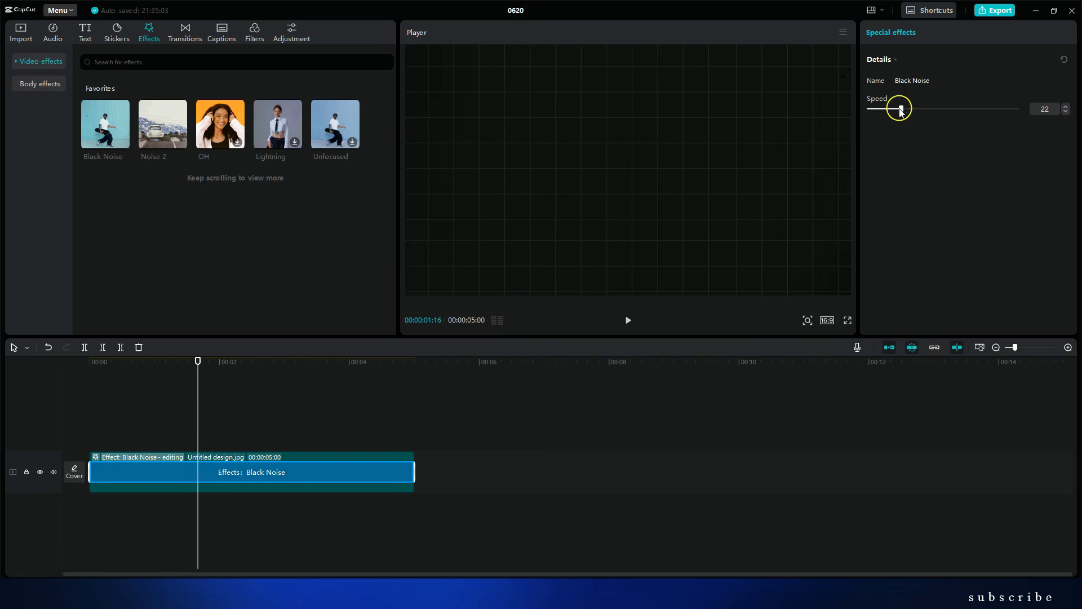
- Add the globe image Untitled design.png on a track above the grid and lower it so its bottom runs off the frame
left_click(26, 34)
left_click_drag(361, 141, 92, 433)
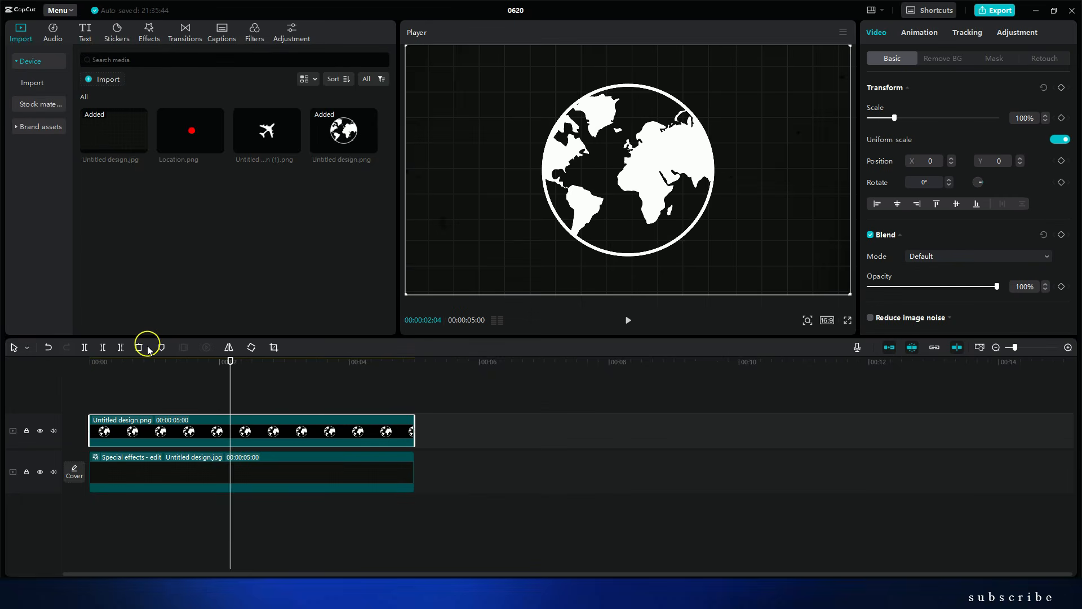
left_click_drag(655, 173, 656, 277)
- Set the grid background clip's vignette adjustment to 25
left_click(239, 469)
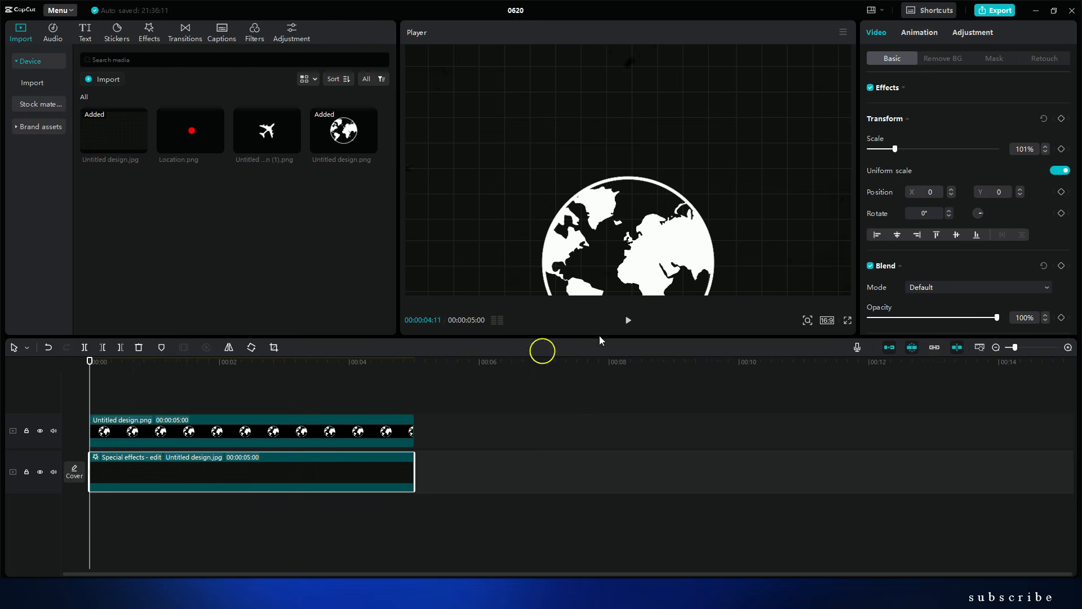
left_click(982, 36)
scroll(995, 222, "down", 6)
left_click_drag(933, 308, 967, 309)
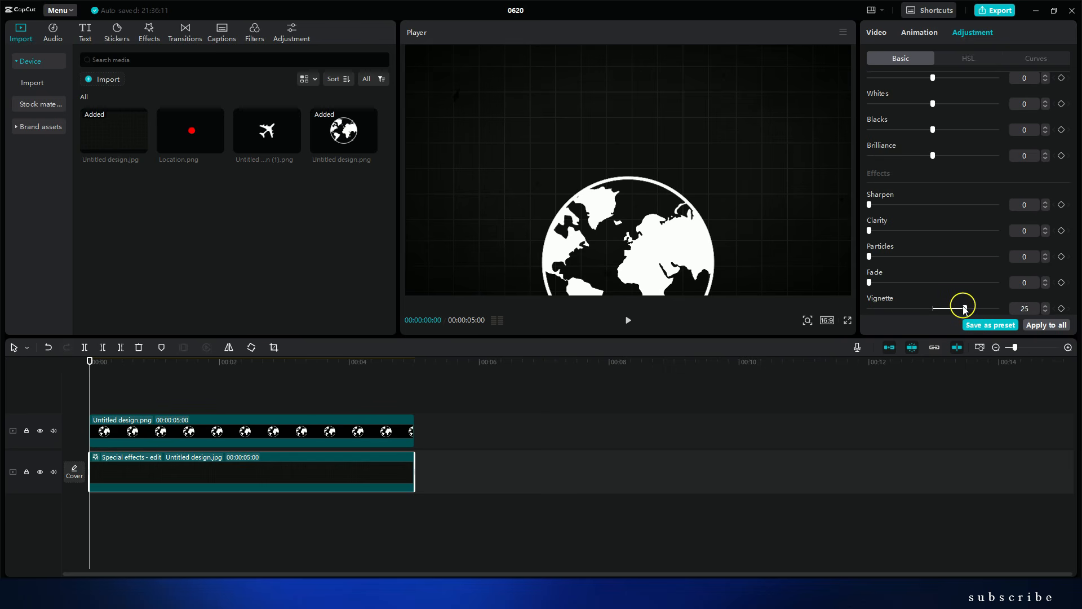
- Add a default text clip at the timeline start and replace its wording with a long row of hyphens
left_click(129, 260)
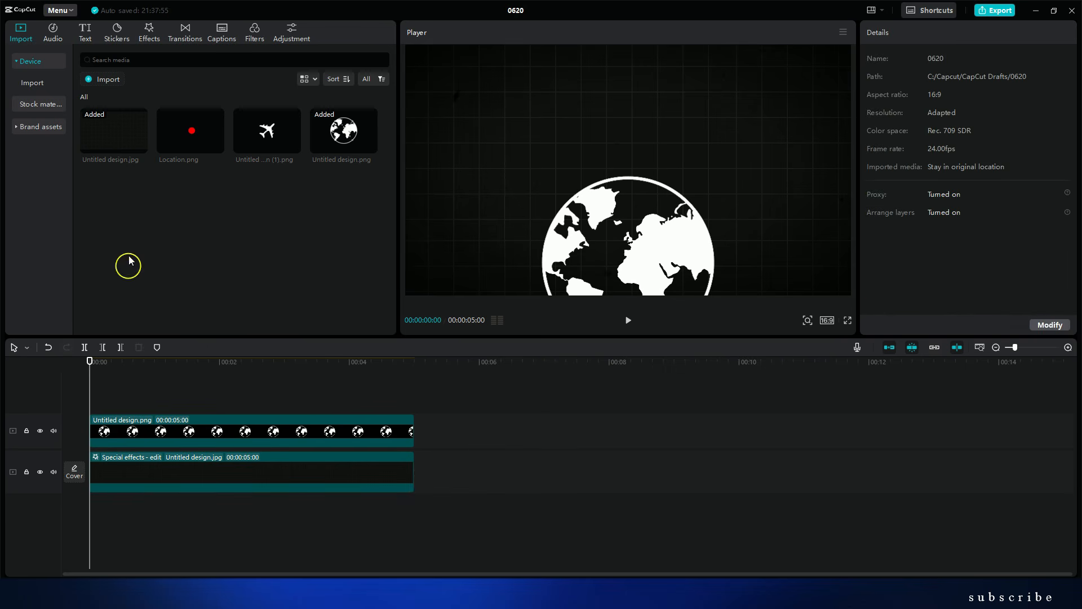
left_click(85, 34)
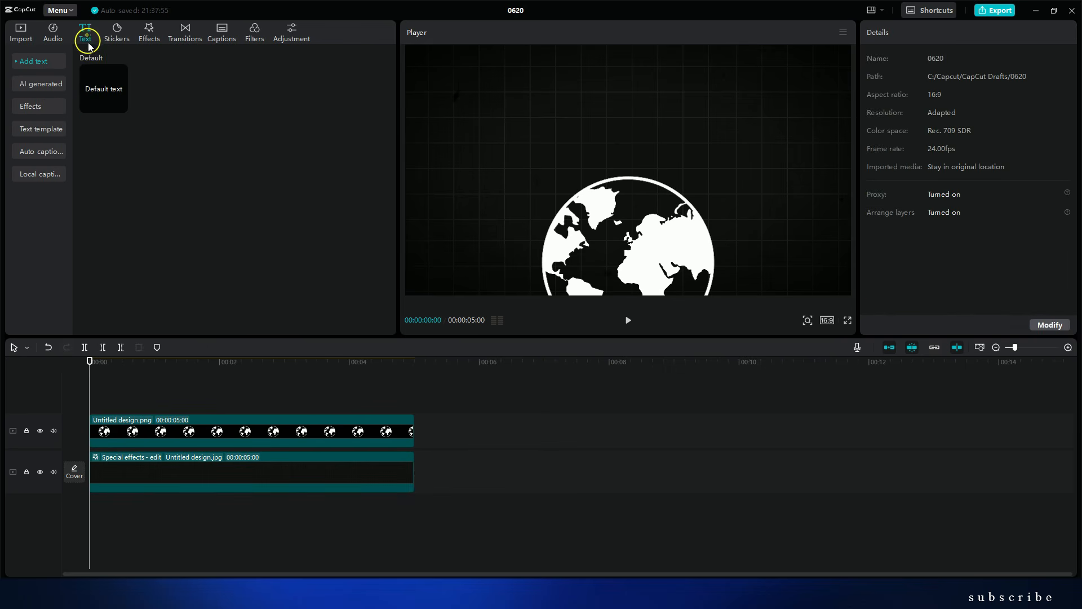
left_click(121, 106)
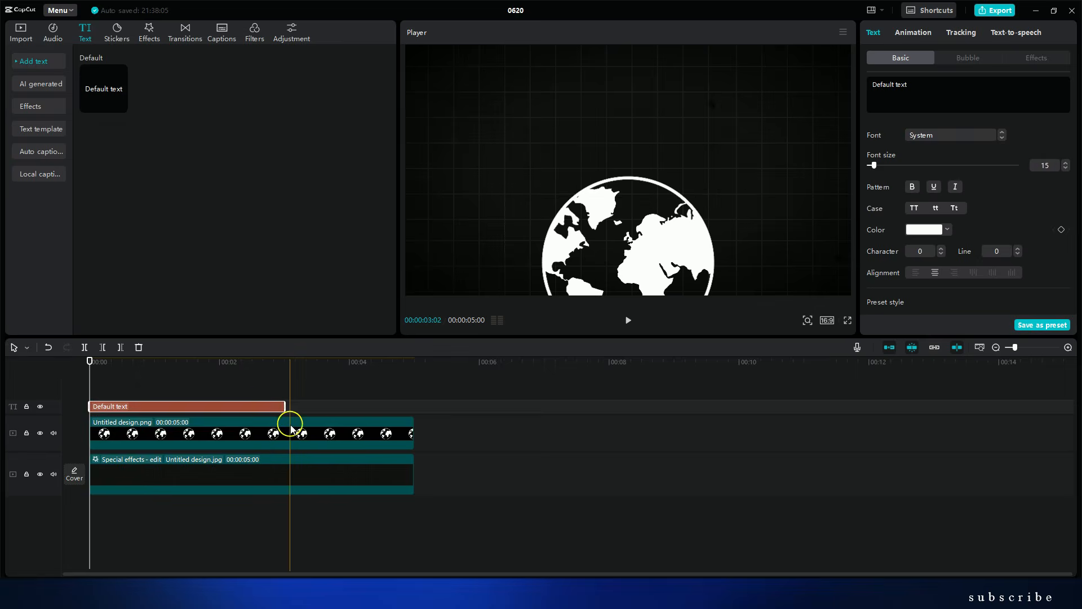
left_click(931, 88)
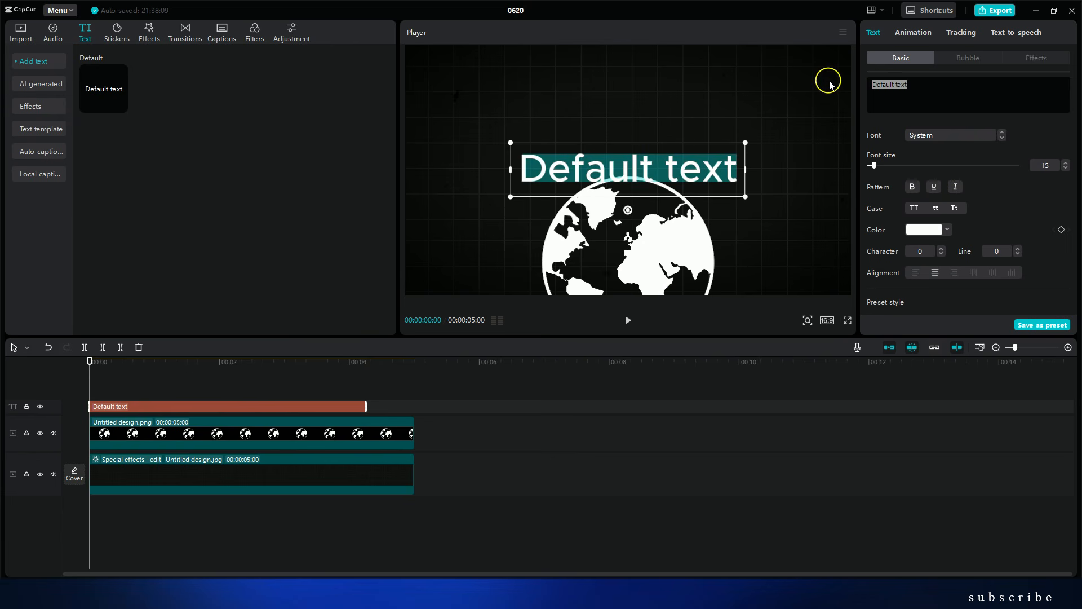
type("---")
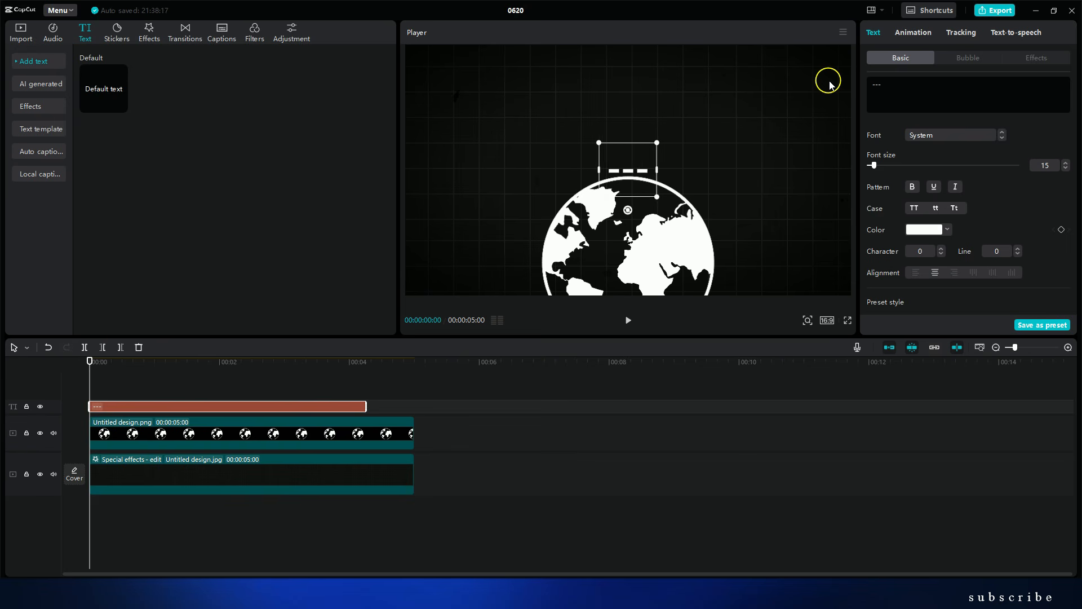
type("----------------")
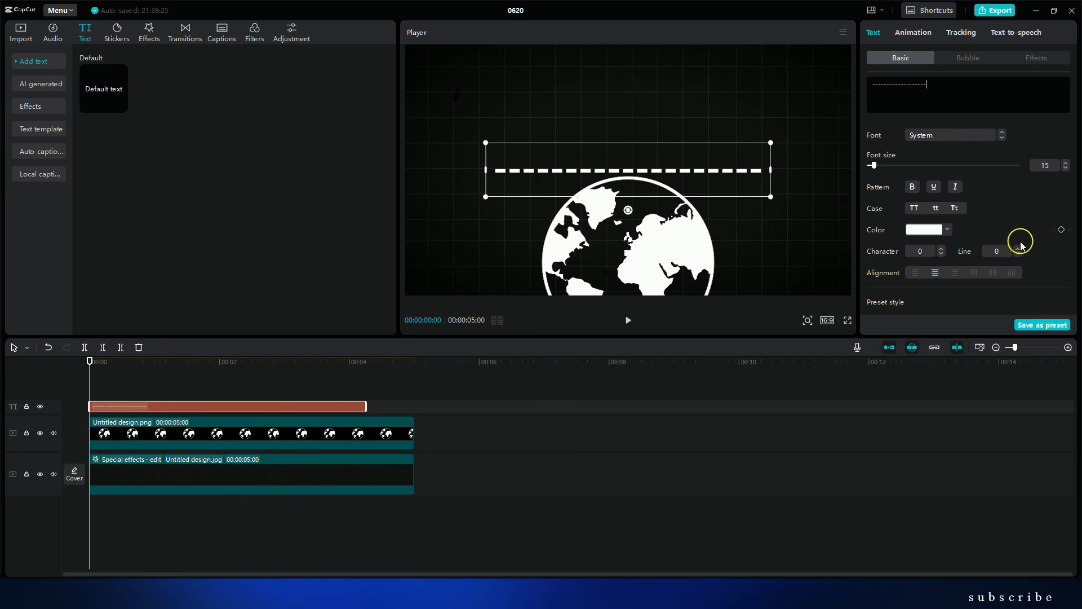
- Set the hyphen text's character spacing to -1 and enable Curve with a strength of 182°
left_click(941, 254)
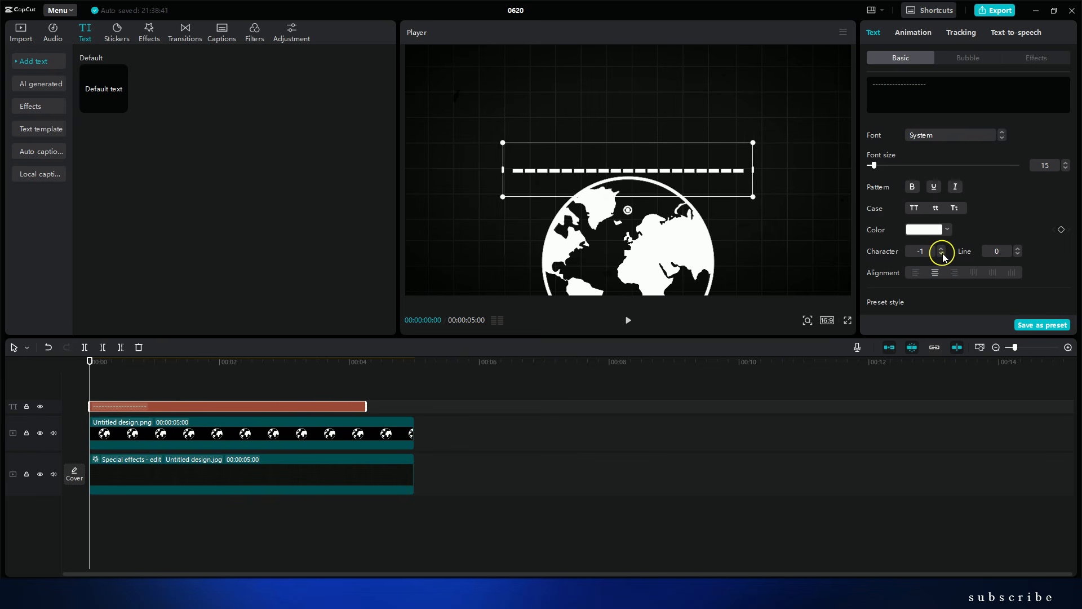
left_click(941, 254)
left_click(941, 248)
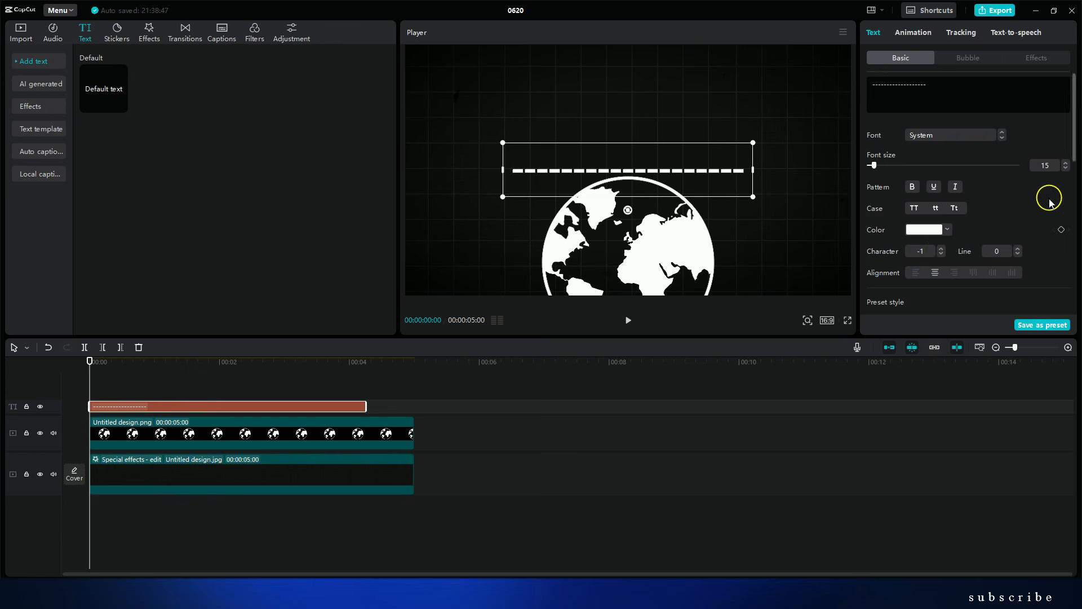
scroll(1049, 202, "down", 10)
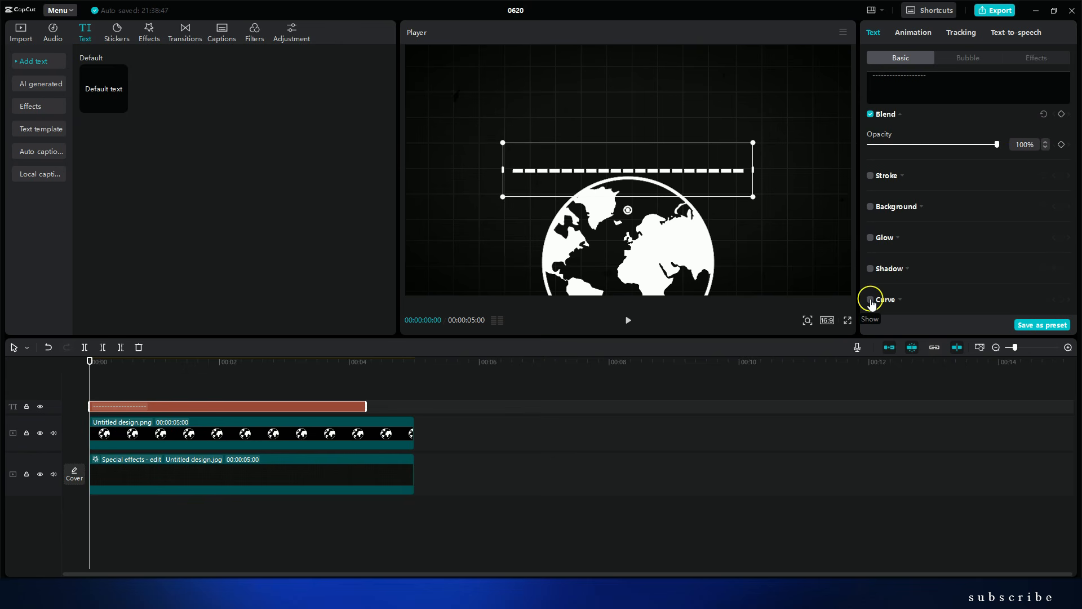
left_click(871, 300)
scroll(988, 266, "down", 2)
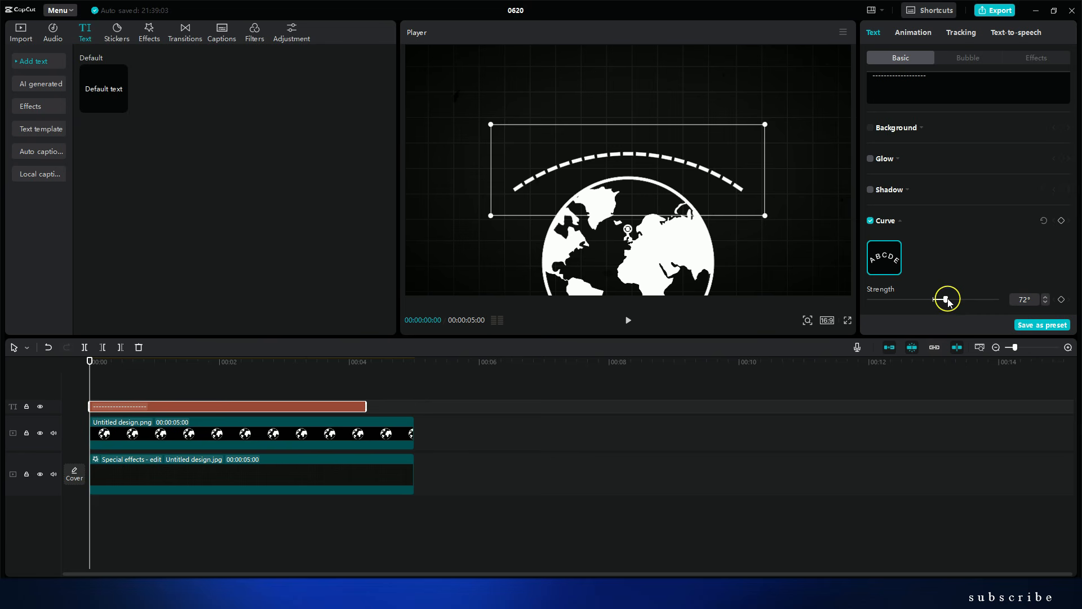
left_click_drag(947, 300, 973, 300)
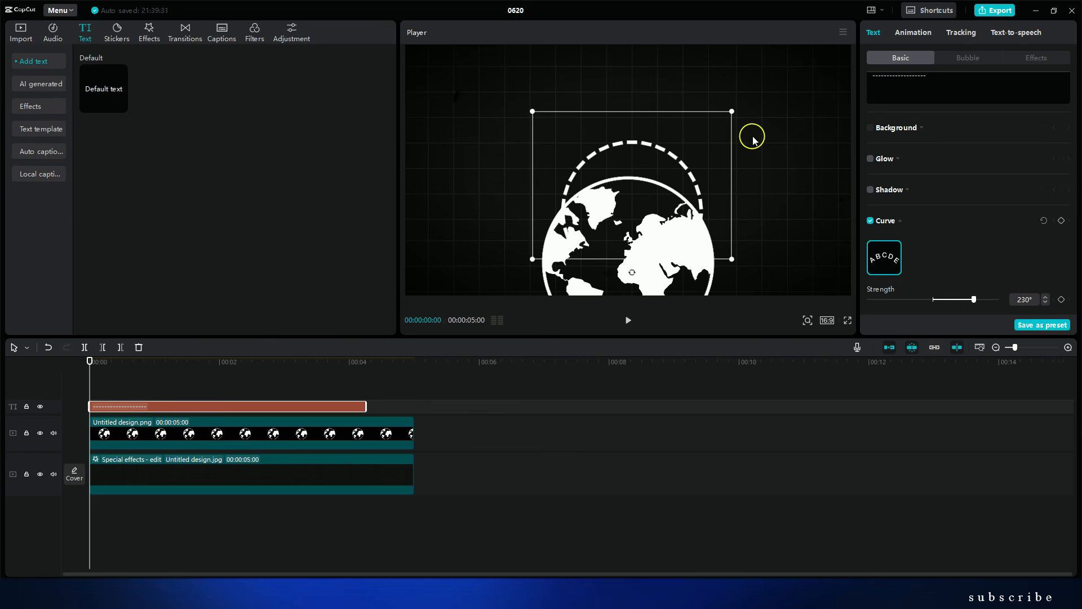
left_click(1045, 301)
- Position and tilt the dashed arc so it spans above the globe, its ends meeting the globe's two sides
left_click_drag(631, 259, 622, 259)
left_click_drag(525, 107, 530, 114)
left_click_drag(629, 188, 622, 173)
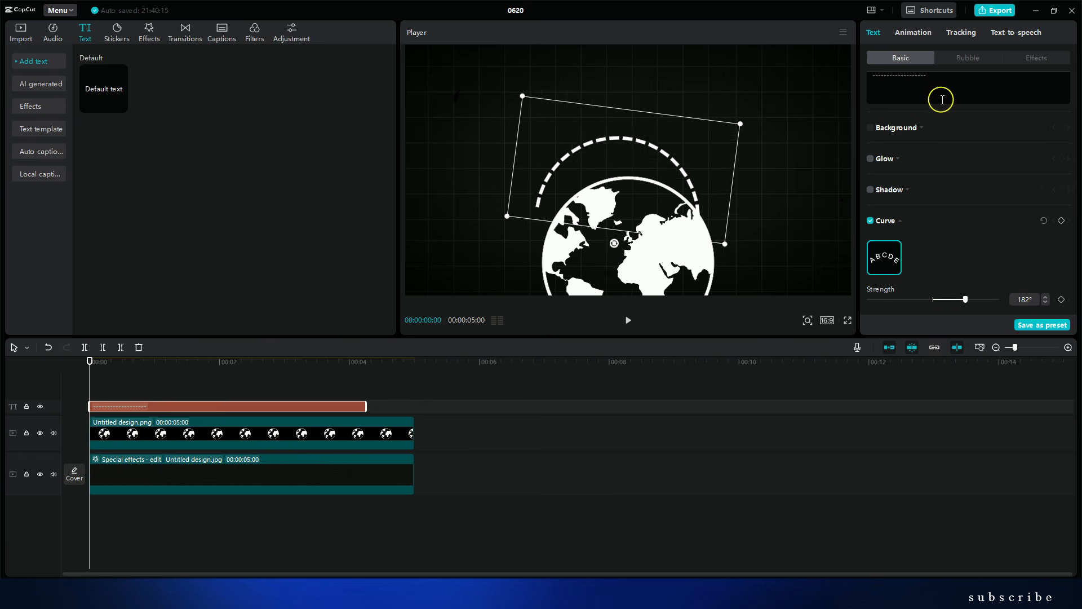
- Add Location.png on a track above the globe from the timeline start, shrink it and place it on the eastern side of Asia
left_click(106, 363)
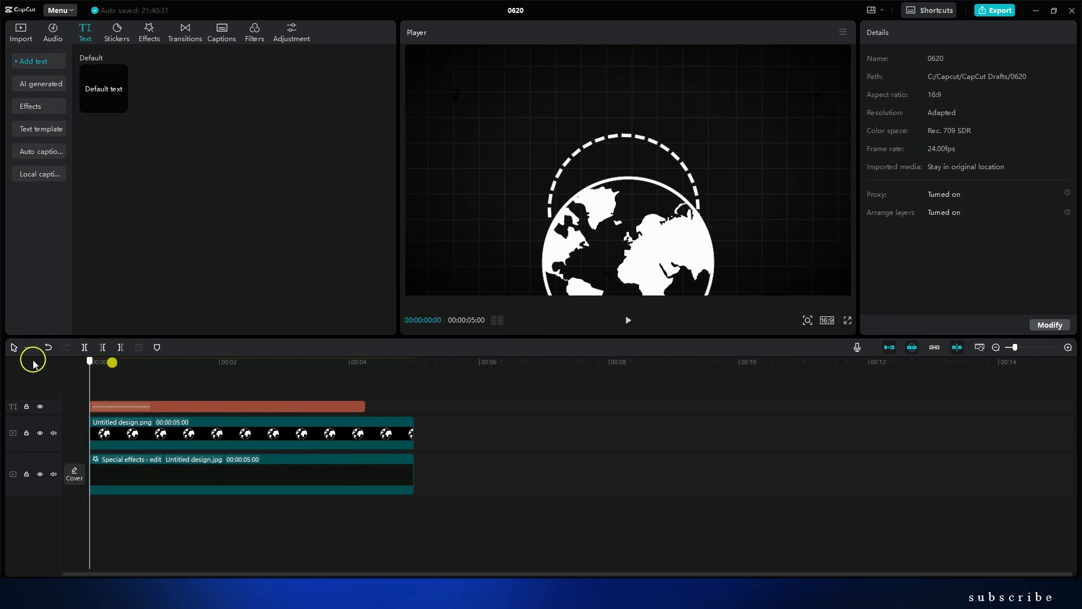
left_click(21, 33)
left_click_drag(189, 135, 87, 387)
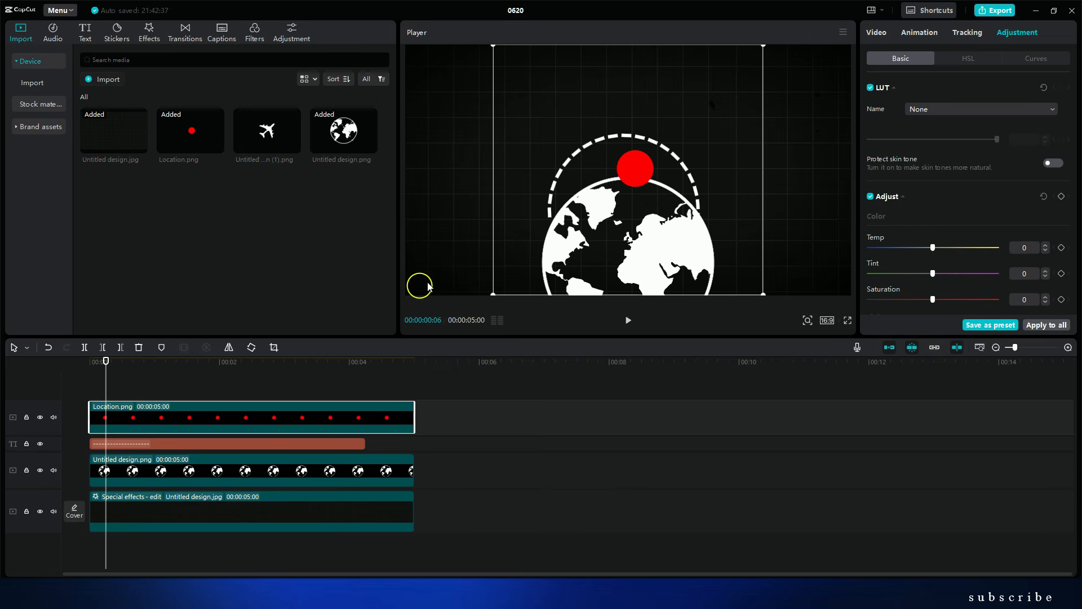
left_click_drag(493, 46, 692, 226)
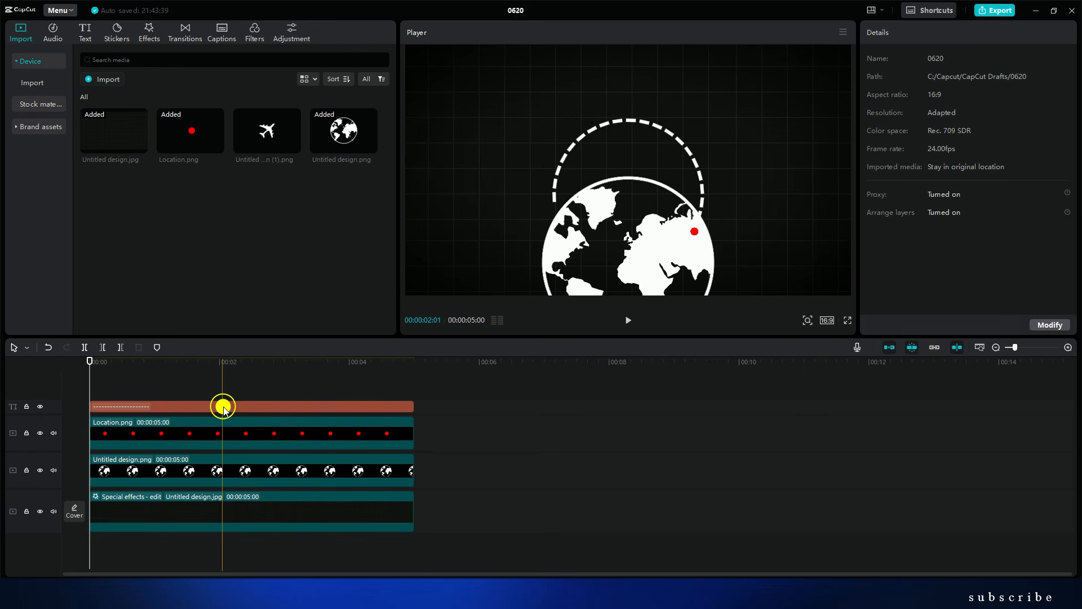
- Turn the dashed arc text clip into a compound clip
left_click(221, 406)
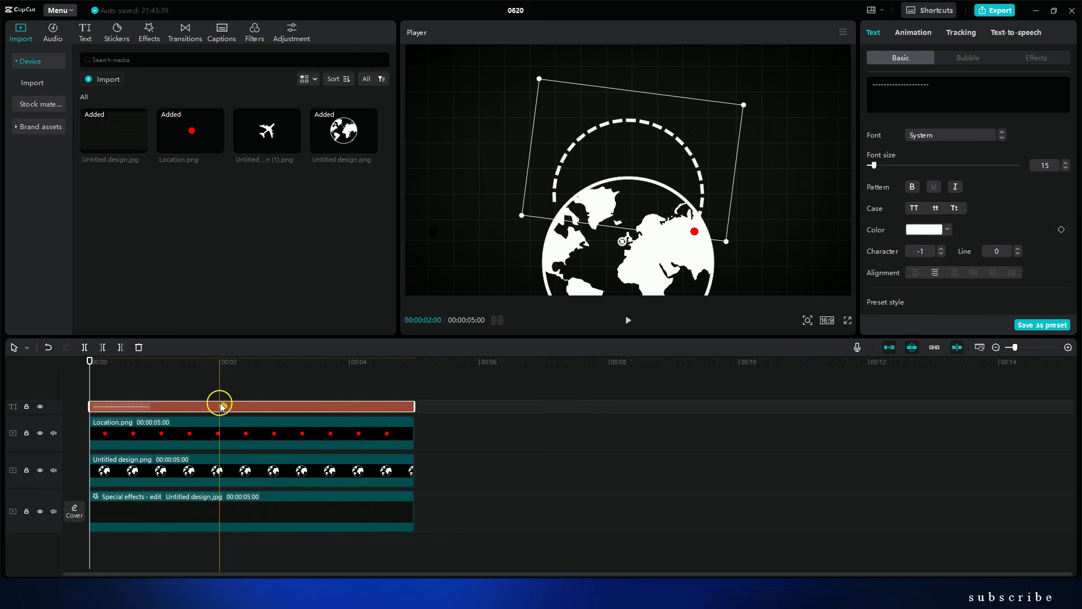
left_click(913, 32)
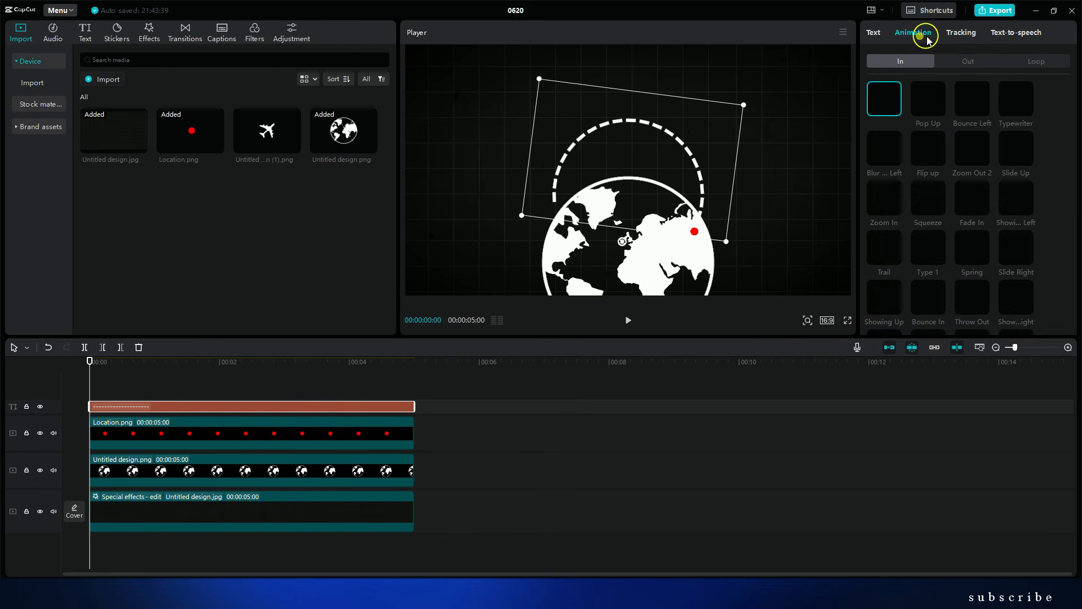
left_click(961, 32)
left_click(1016, 32)
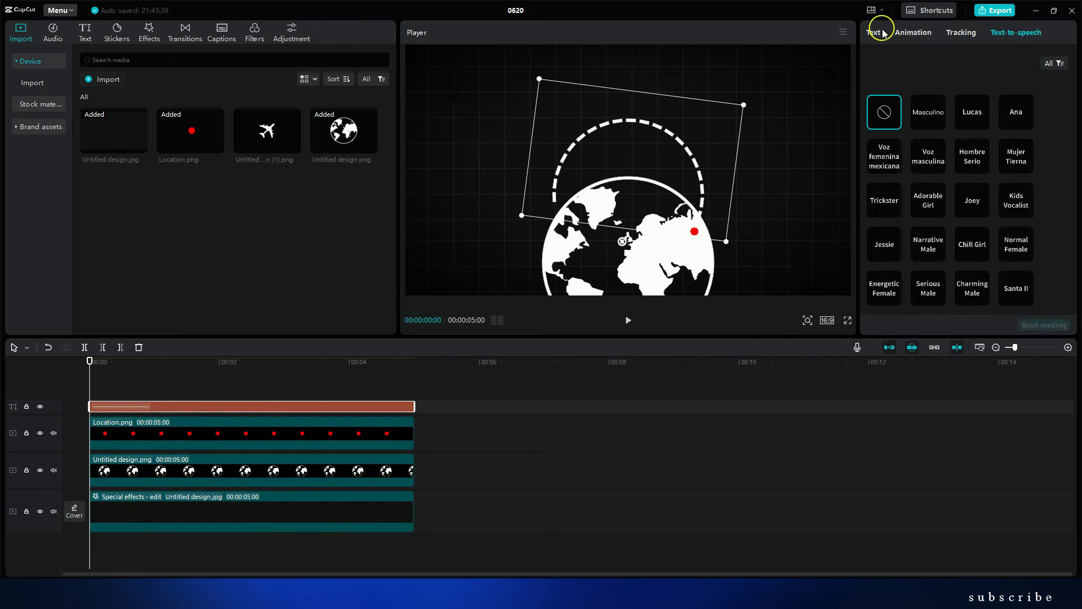
left_click(875, 32)
right_click(190, 407)
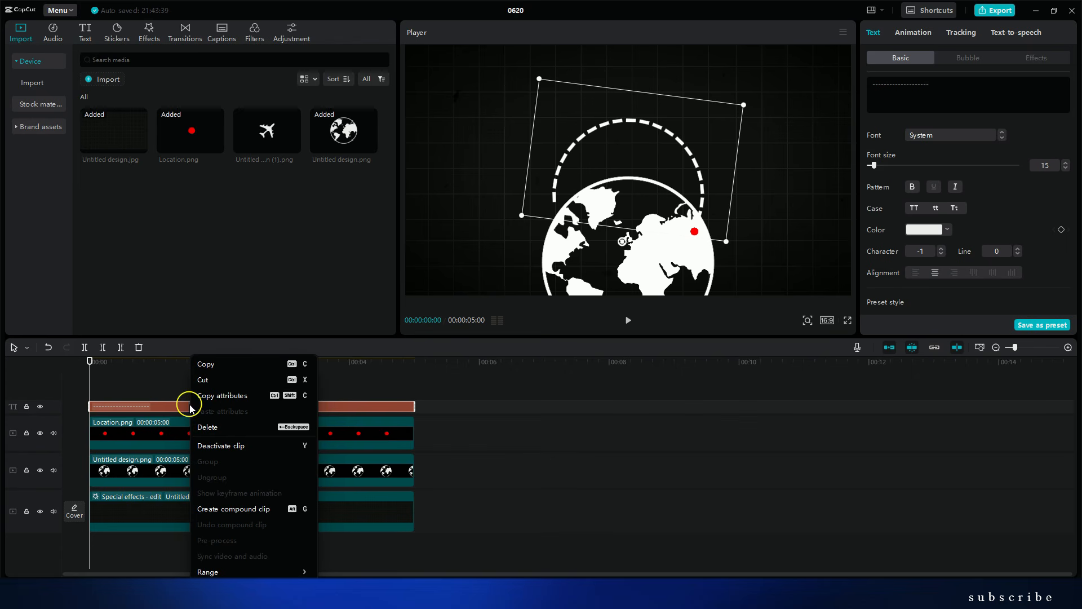
right_click(177, 407)
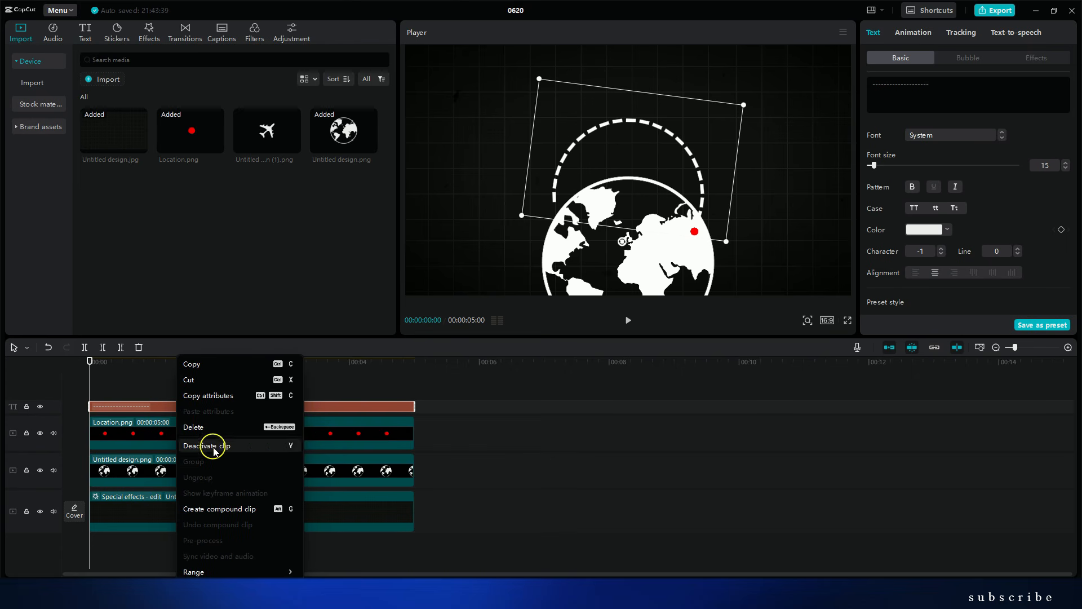
left_click(224, 511)
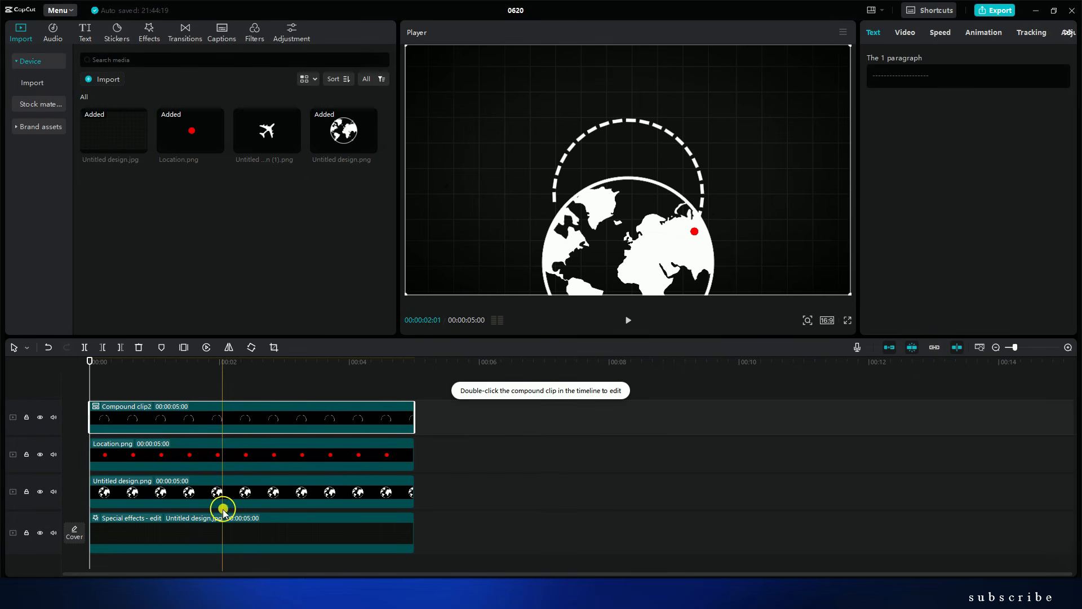
- Apply a reversed Horizontal mask to the arc's compound clip at X -70, Y -272, and trim the clip's start to 00:00:00:16
left_click(906, 33)
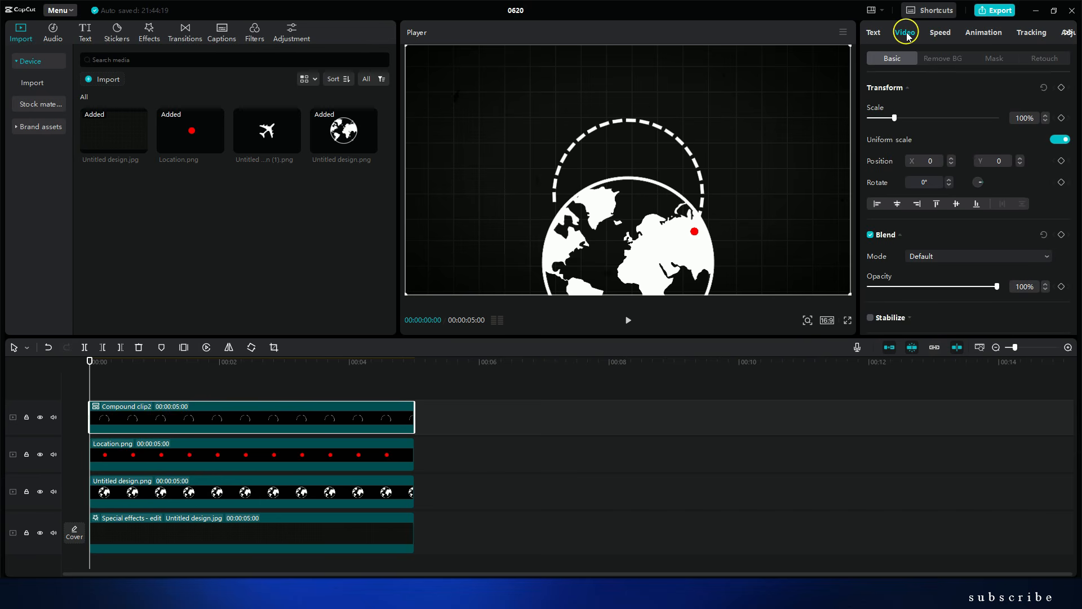
left_click(993, 59)
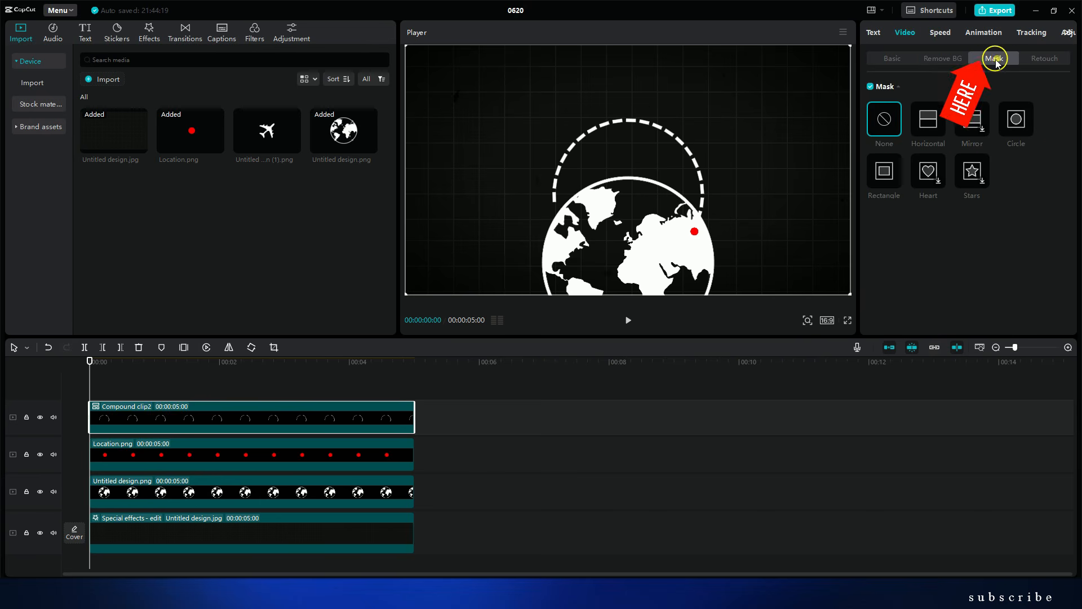
left_click(934, 125)
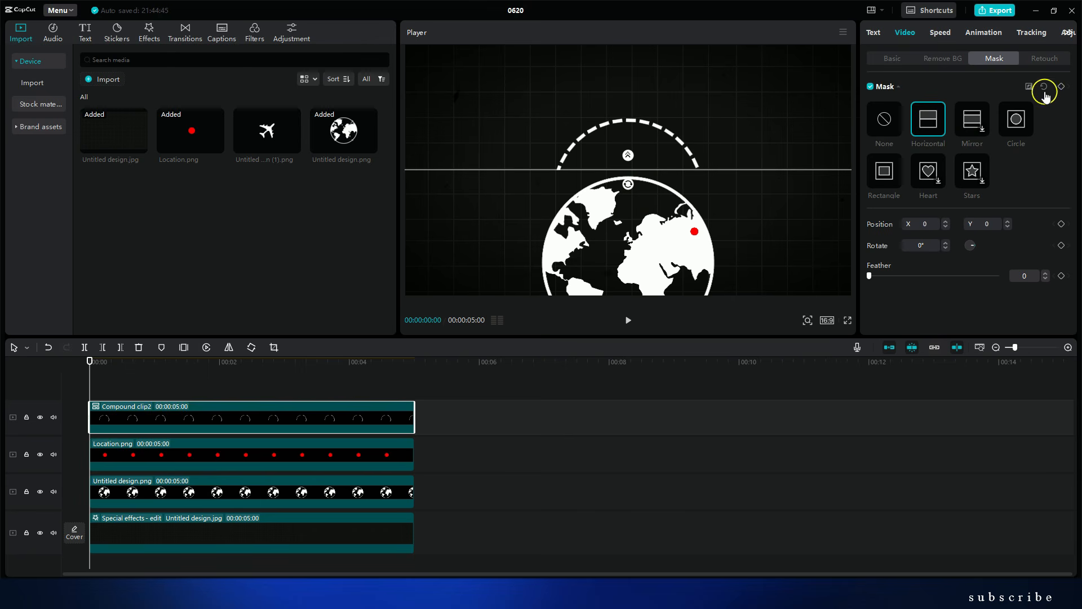
left_click(1029, 87)
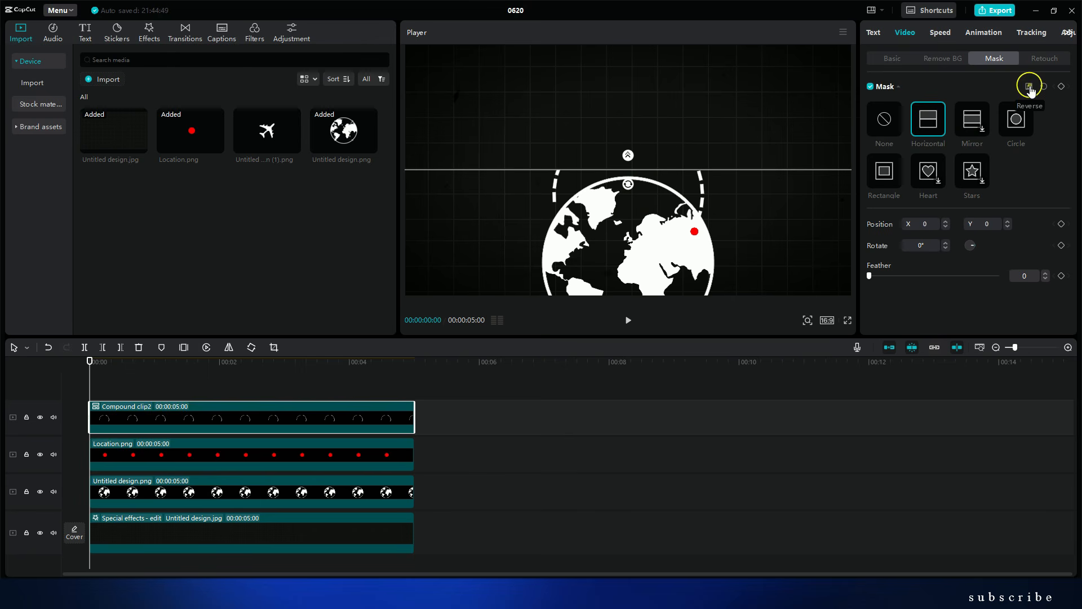
left_click_drag(674, 171, 690, 244)
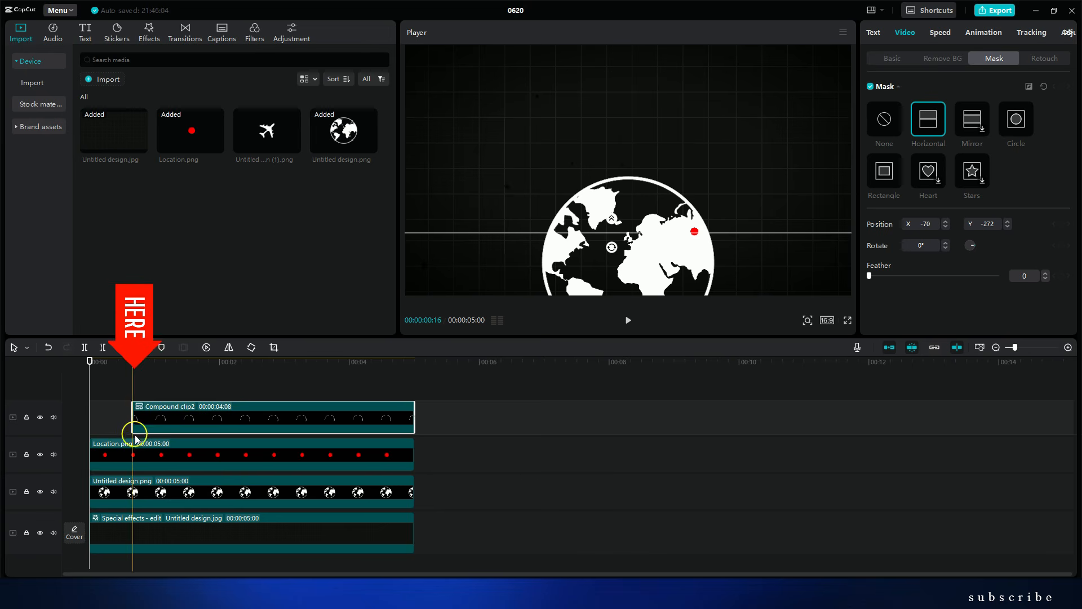
- Keyframe the mask's rotation at 0° with feather 3 at 00:00:00:16, and rotate the mask at 00:00:04:11 to reveal the whole arc
left_click_drag(91, 361, 133, 366)
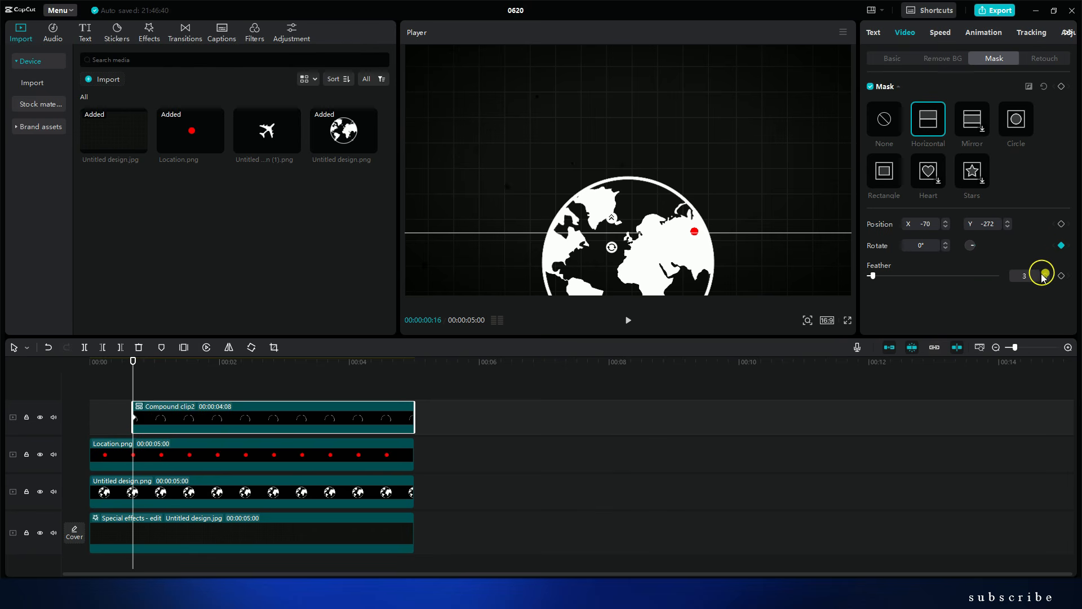
left_click_drag(134, 360, 364, 365)
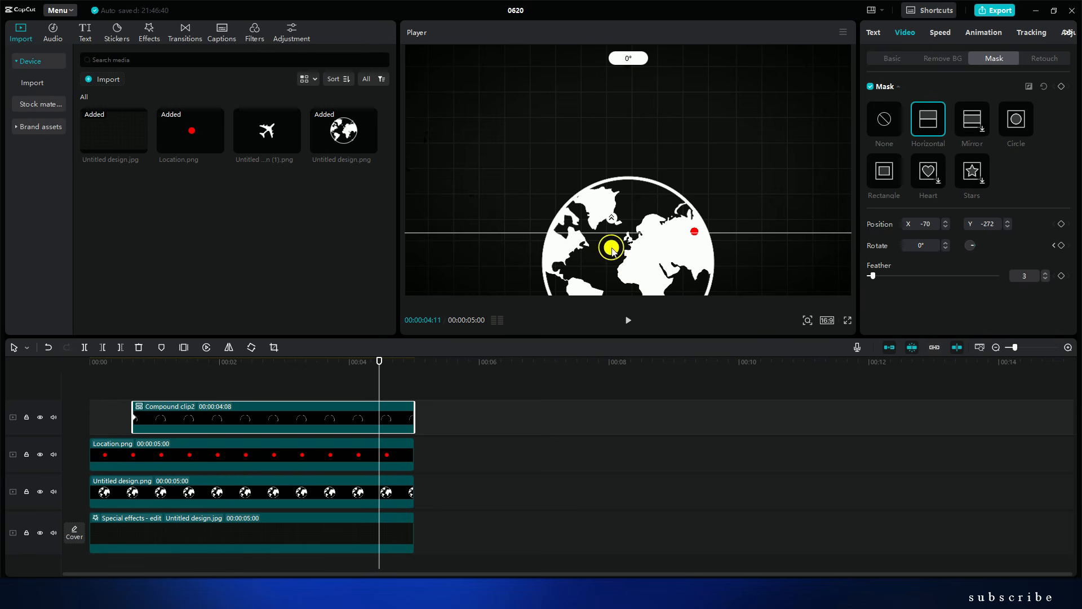
left_click_drag(613, 250, 625, 176)
- Play the timeline from the start to check how the dashed arc is revealed
left_click(93, 388)
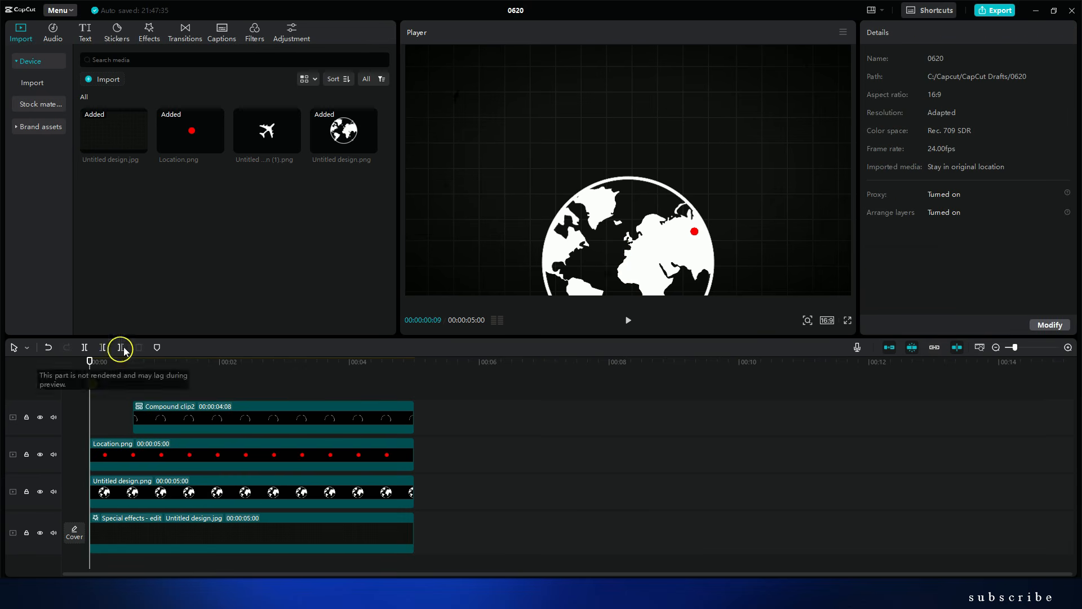
key("space")
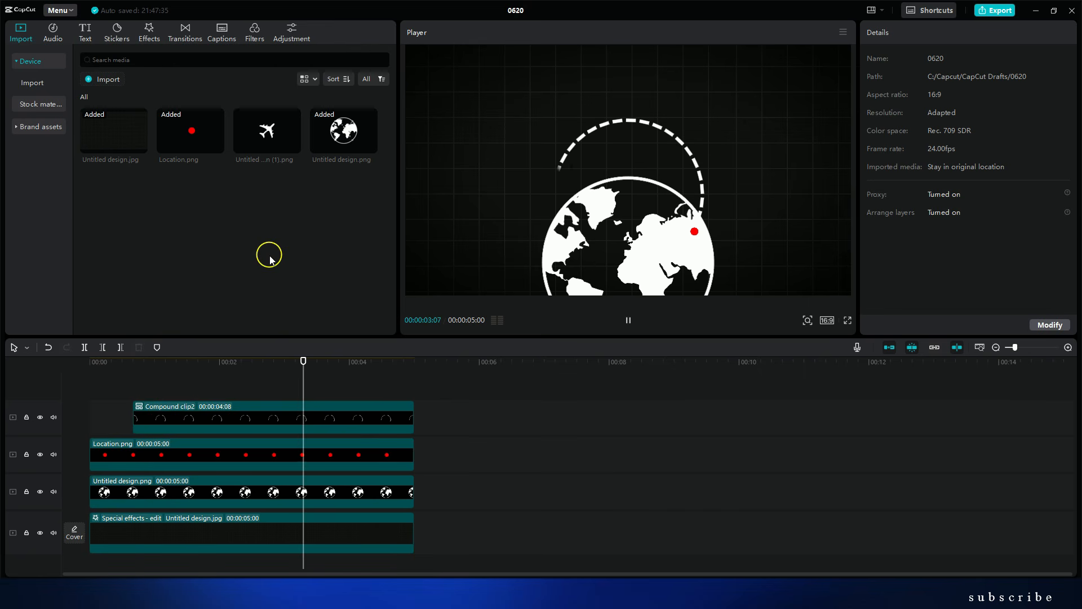
left_click(628, 319)
- Add the plane image Untitled design (1).png above the arc clip from about 00:00:00:16, scaled to 25%, rotated to -51° and placed above the red dot
left_click_drag(271, 135, 238, 404)
left_click_drag(895, 118, 875, 117)
left_click_drag(628, 214, 744, 221)
left_click_drag(211, 361, 133, 361)
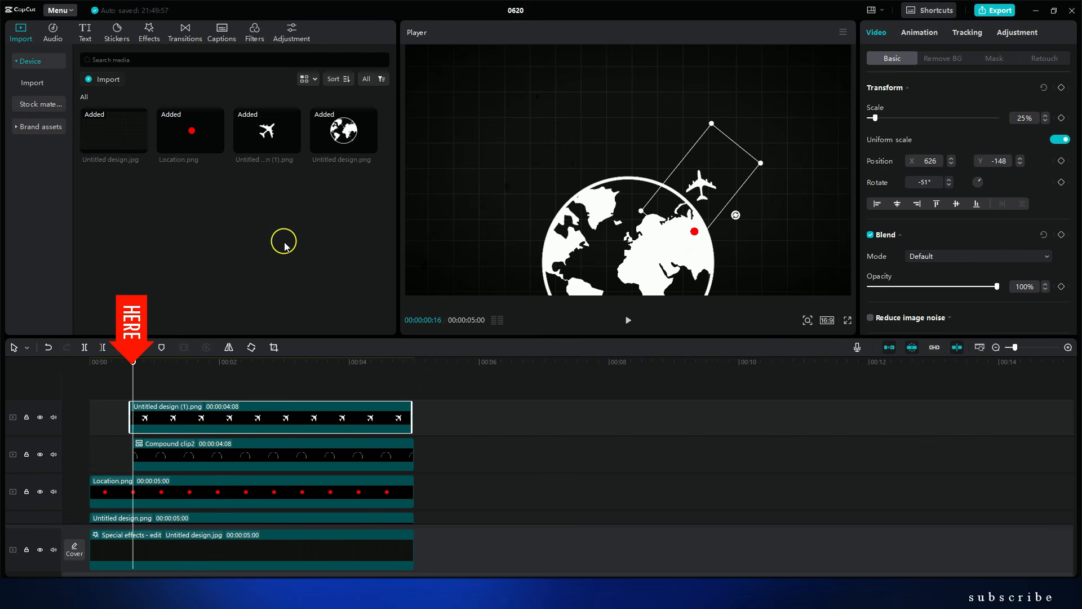
- At 00:00:01:00, set the plane to scale 23%, position 638, -194 and rotation -44°, and keyframe its position and rotation
key("Right")
key("Right")
key("Right")
key("Right")
key("Right")
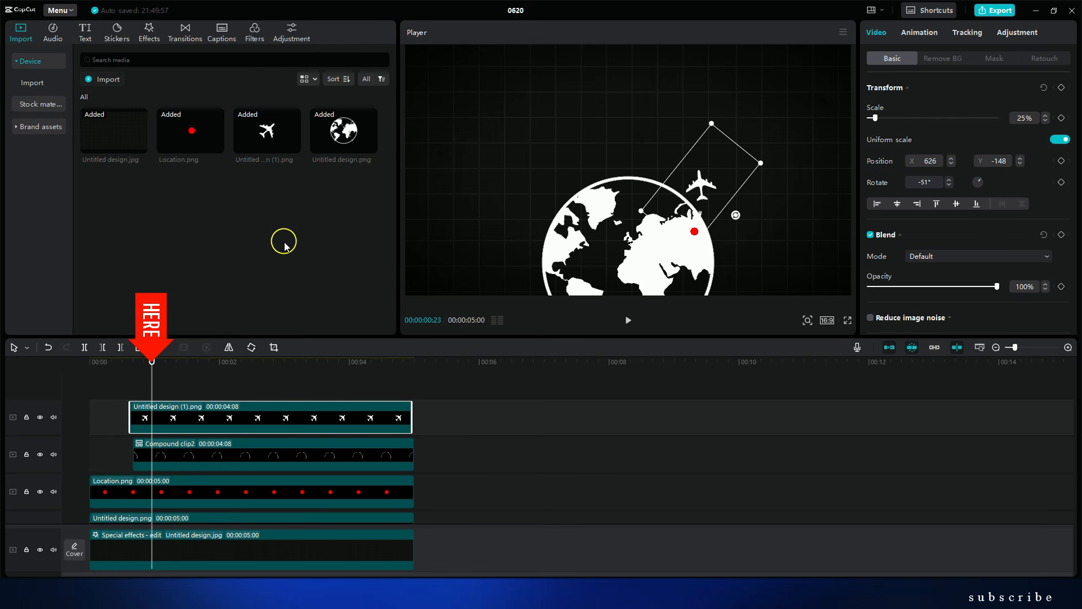
key("Right")
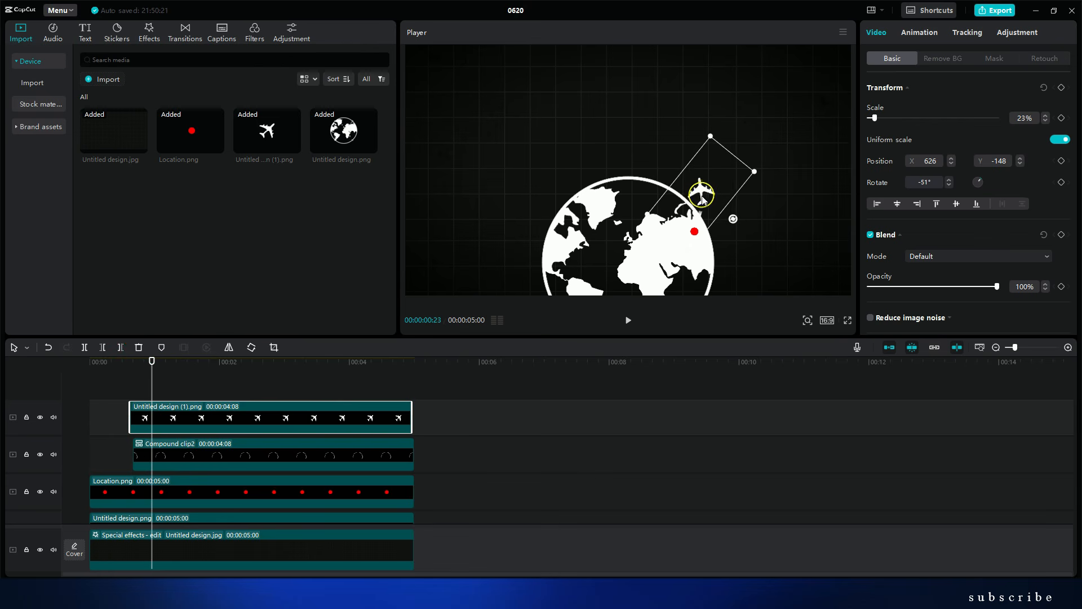
left_click(1061, 182)
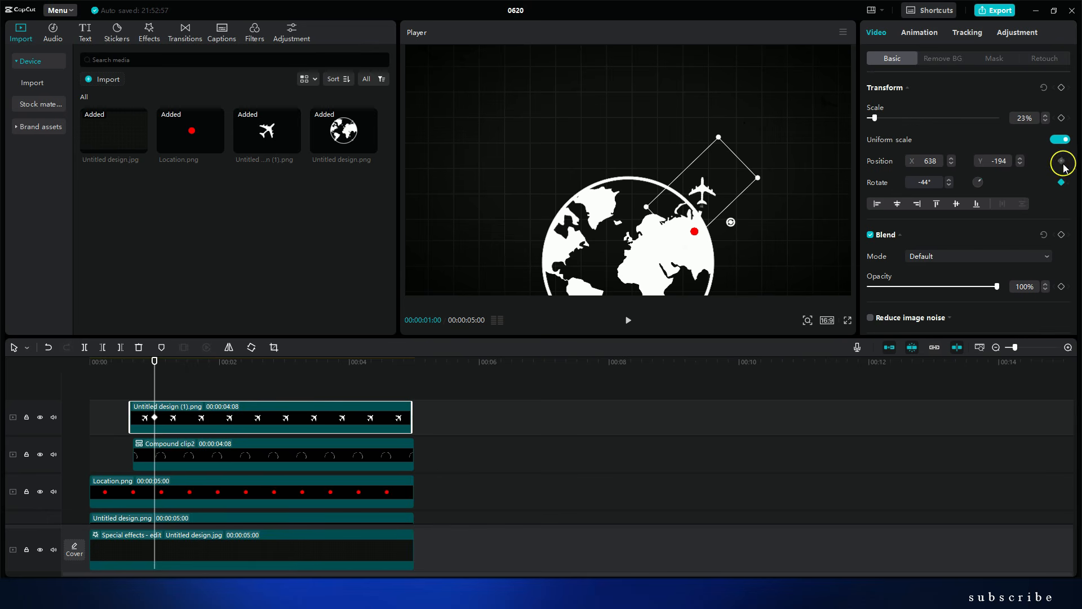
- Advance five frames at a time from 00:00:01:00, moving and rotating the plane to keyframe its climb along the arc's right side
key("Right")
key("Right")
key("Right")
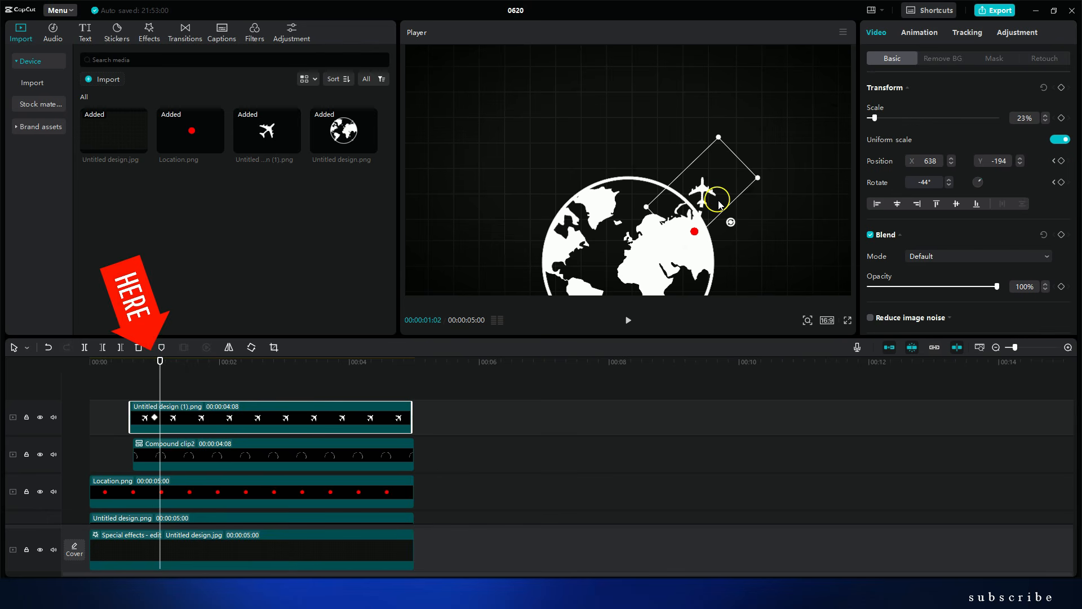
key("Right")
left_click_drag(703, 191, 697, 160)
key("Right")
key("Right")
key("Right")
key("Right")
key("Right")
left_click_drag(728, 188, 686, 145)
key("Right")
key("Right")
key("Right")
key("Right")
key("Right")
- Continue in five-frame intervals, moving and rotating the plane to keyframe its flight over the top of the dashed arc
left_click_drag(718, 168, 725, 152)
key("Right")
key("Right")
key("Right")
key("Right")
key("Right")
left_click_drag(686, 144, 710, 122)
key("Right")
key("Right")
key("Right")
key("Right")
key("Right")
left_click_drag(671, 129, 652, 119)
key("Right")
key("Right")
key("Right")
key("Right")
key("Right")
- Keyframe the plane's descent along the arc's left side in five-frame intervals, ending at position -621, -386 and rotation -230°
left_click_drag(574, 142, 564, 152)
key("Right")
key("Right")
key("Right")
key("Right")
key("Right")
left_click_drag(564, 153, 555, 187)
key("Right")
key("Right")
key("Right")
key("Right")
key("Right")
key("Right")
key("Right")
key("Right")
key("Right")
key("Right")
key("Right")
key("Right")
key("Right")
key("Right")
key("Right")
key("Right")
key("Right")
key("Right")
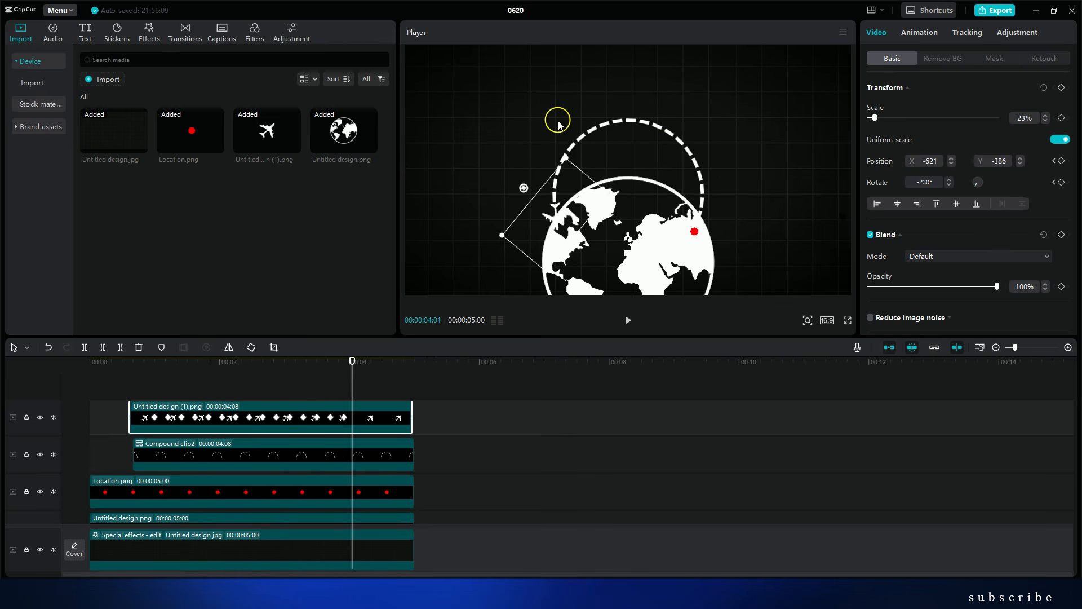
- Step through the end of the animation to 00:00:04:14 and play the plane's flight from the start
key("Right")
key("Right")
key("Right")
key("Right")
key("Right")
key("Right")
key("Right")
key("Right")
key("Right")
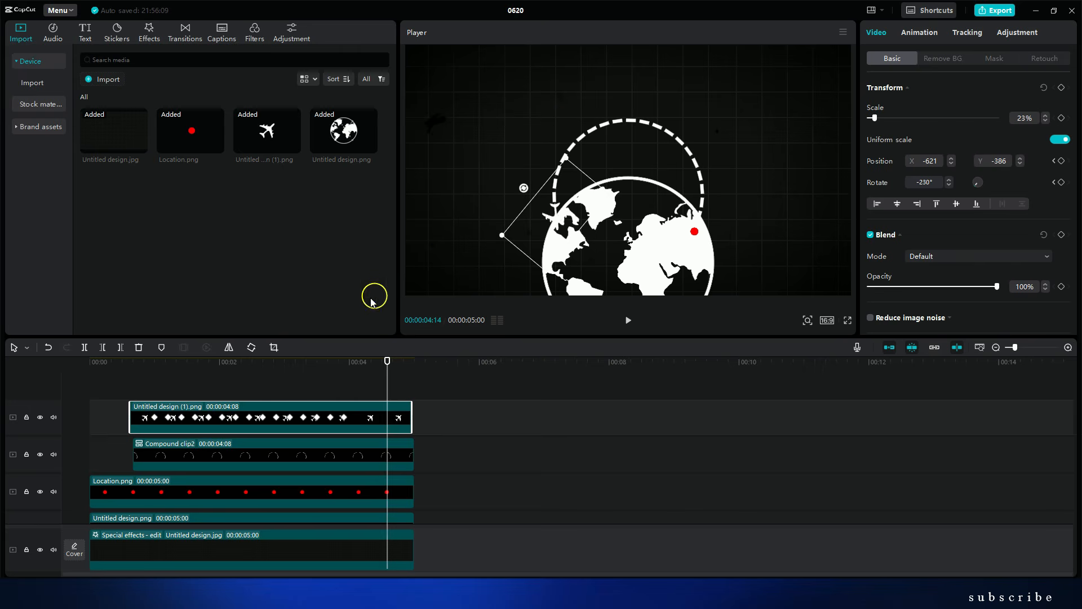
left_click(116, 393)
left_click(629, 320)
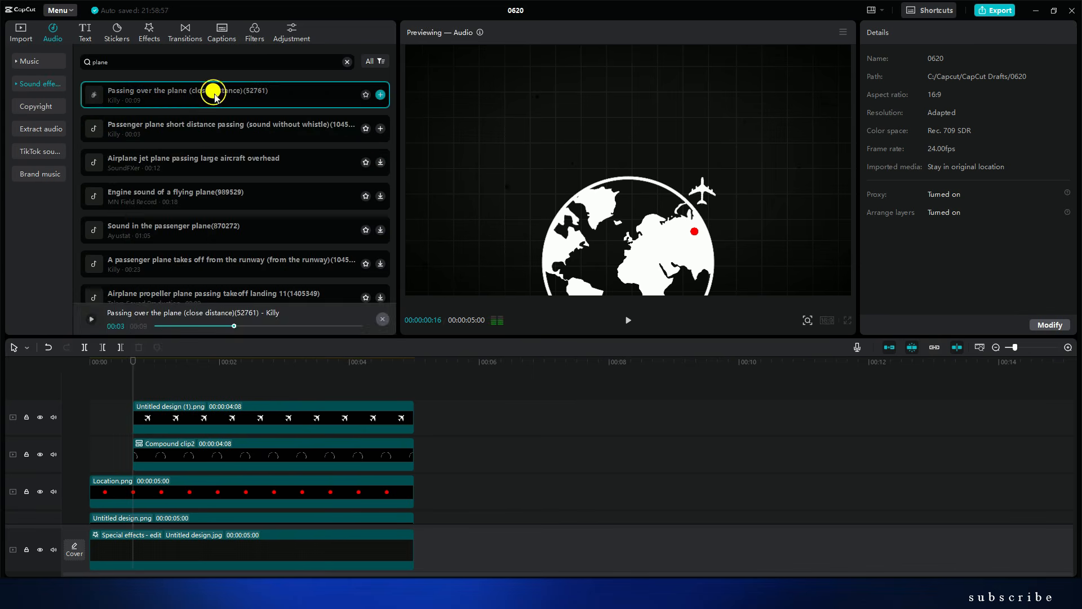
- Add the Passing over the plane (close distance)(52761) sound at -8.9 dB and trim it from about 00:00:00:18 to 00:00:05:00
left_click_drag(176, 90, 212, 499)
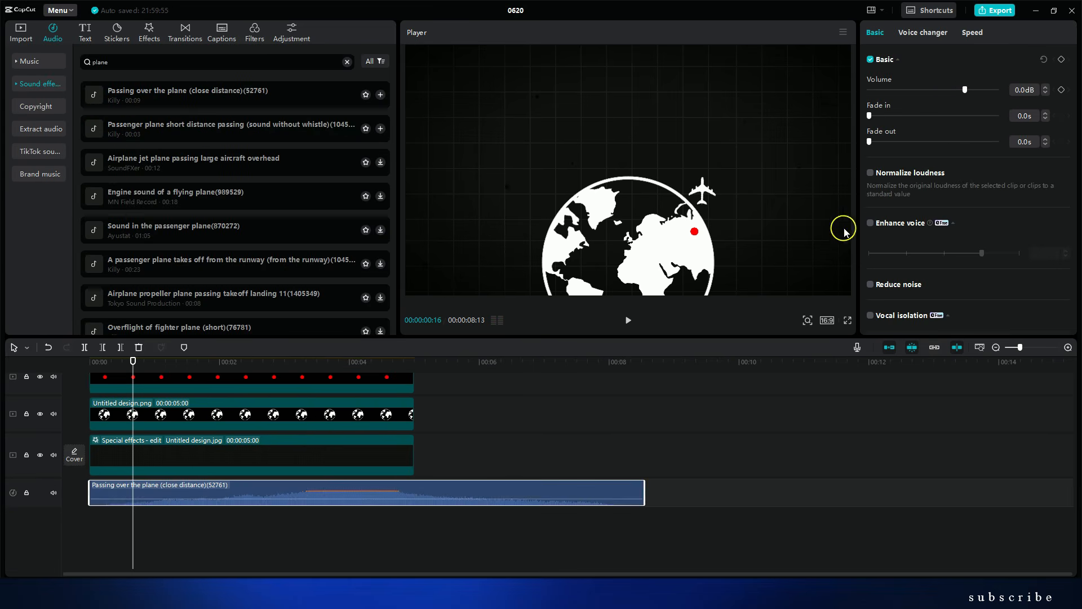
left_click(953, 90)
left_click_drag(644, 493, 412, 491)
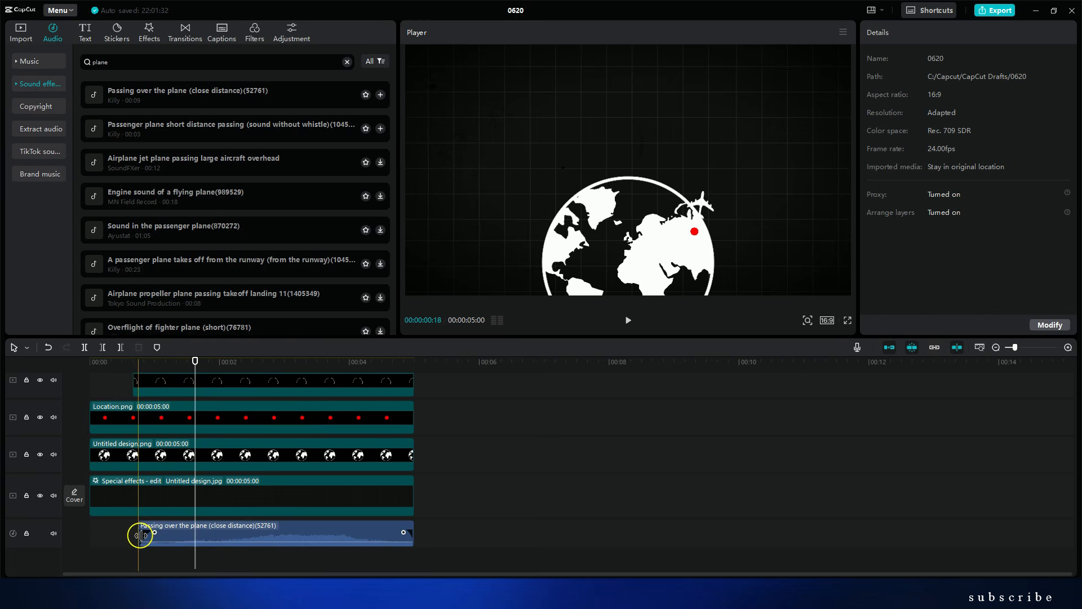
left_click(140, 535)
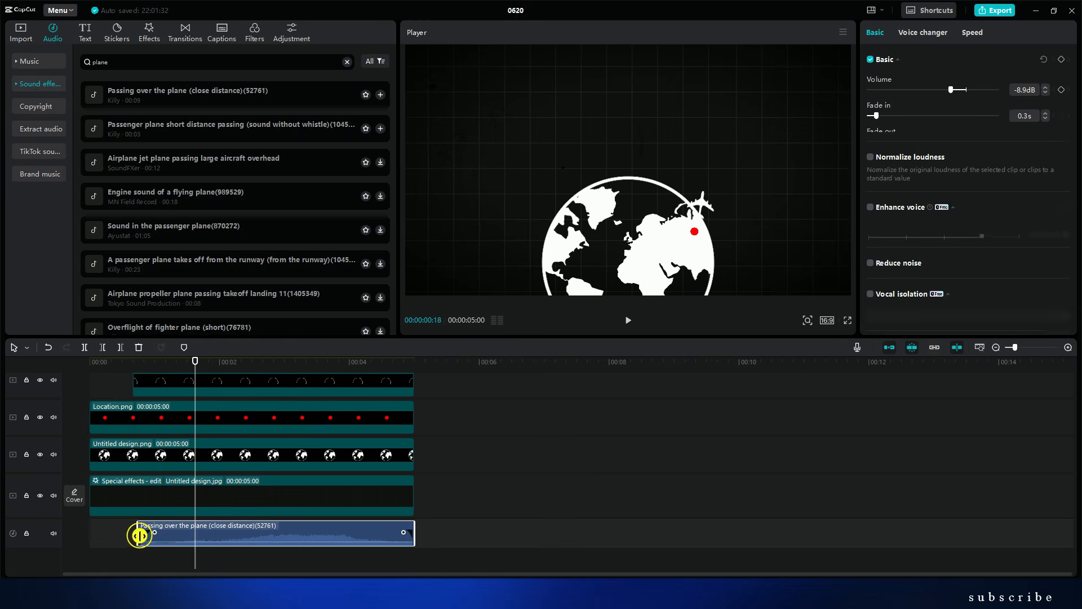
- Play the animation with its plane sound, and play the 9:16 version from the start
left_click(108, 400)
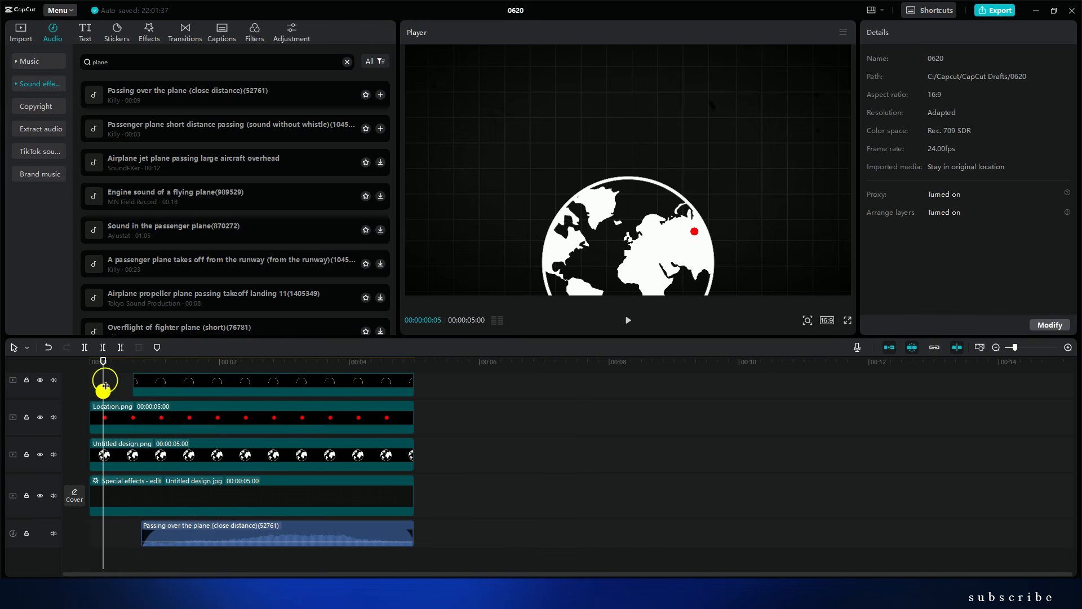
key("space")
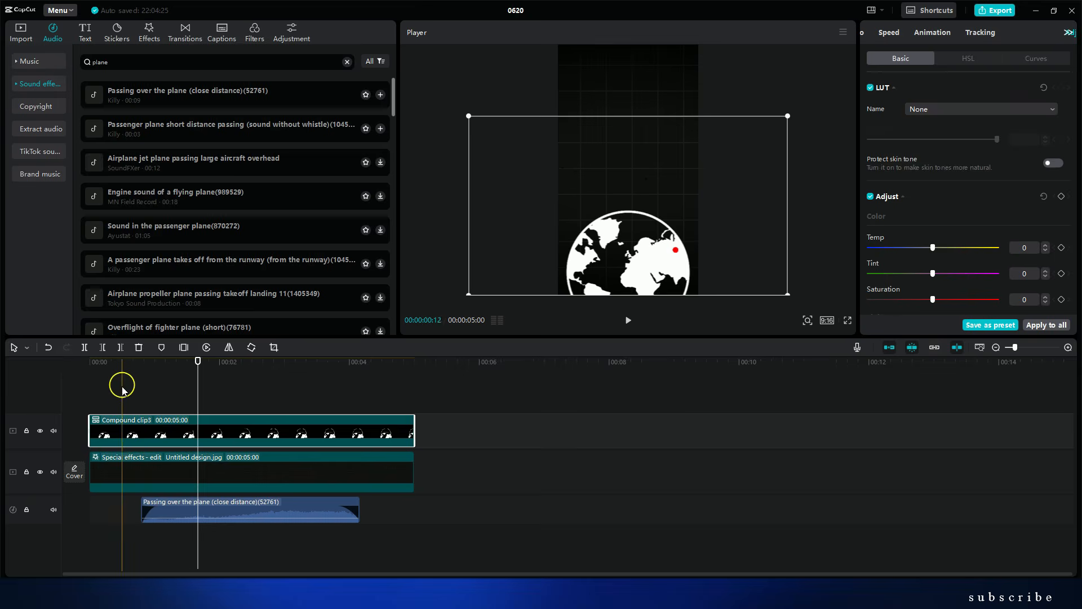
left_click(117, 374)
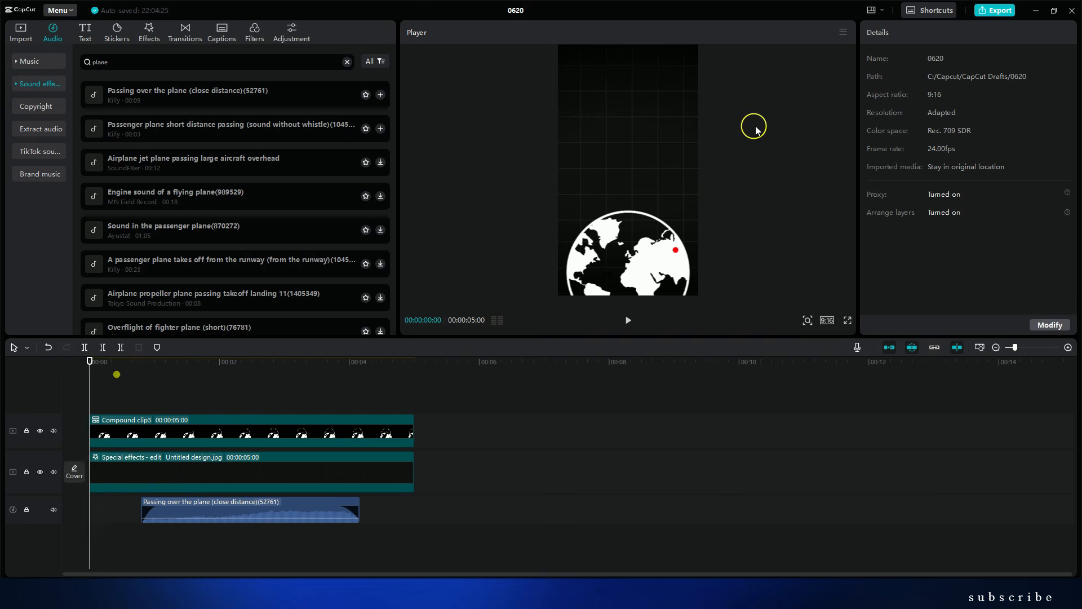
key("space")
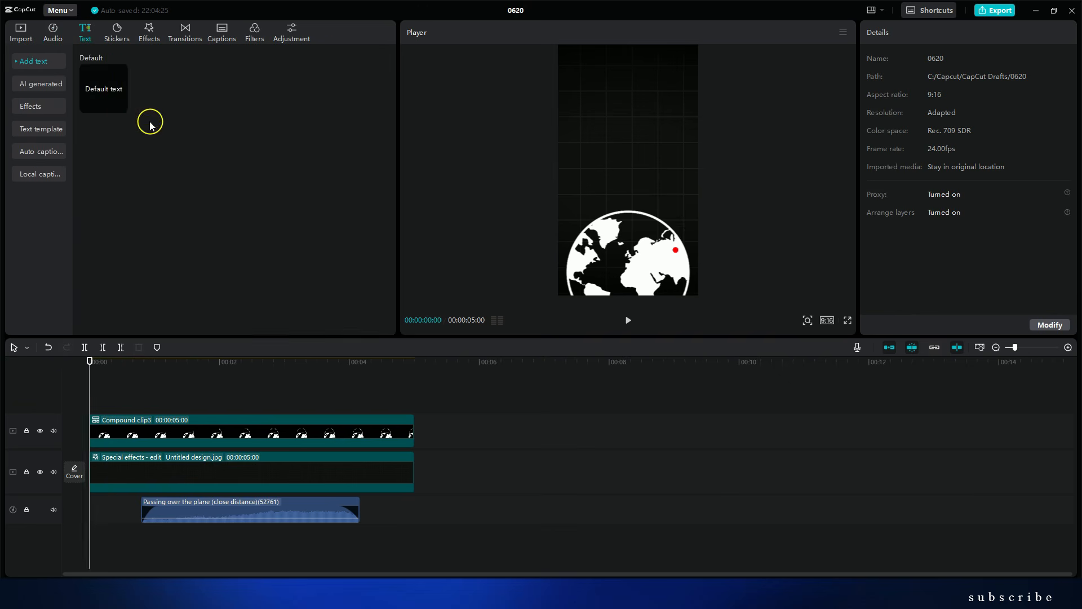
- Add the text MOVING in Bebas Neue Bold at size 43, centred above the globe's arc, and extend it to 00:00:05:00
left_click(122, 107)
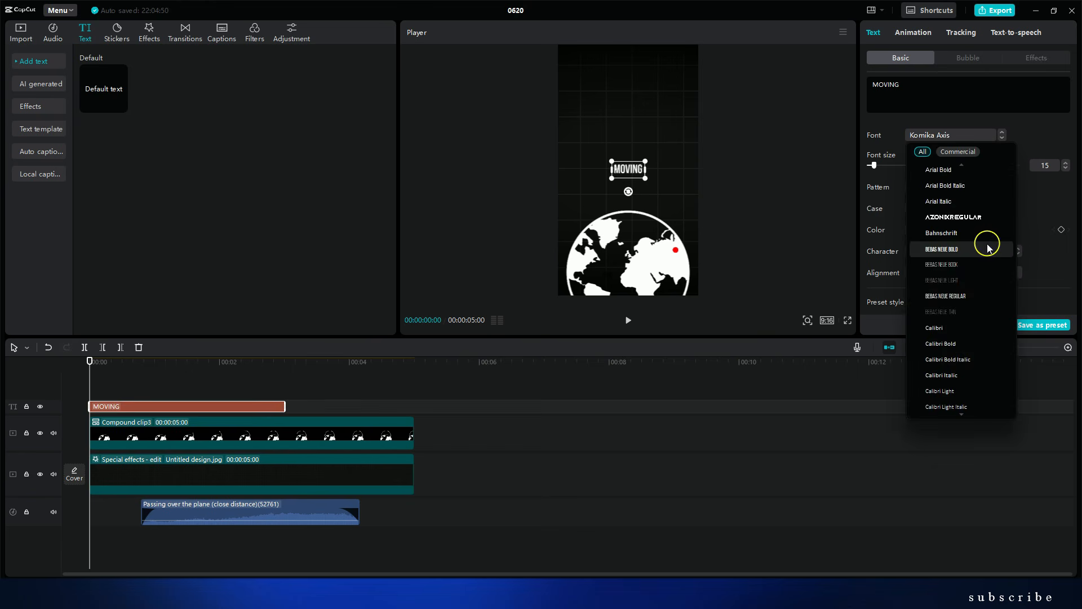
left_click(986, 242)
left_click_drag(630, 166, 632, 87)
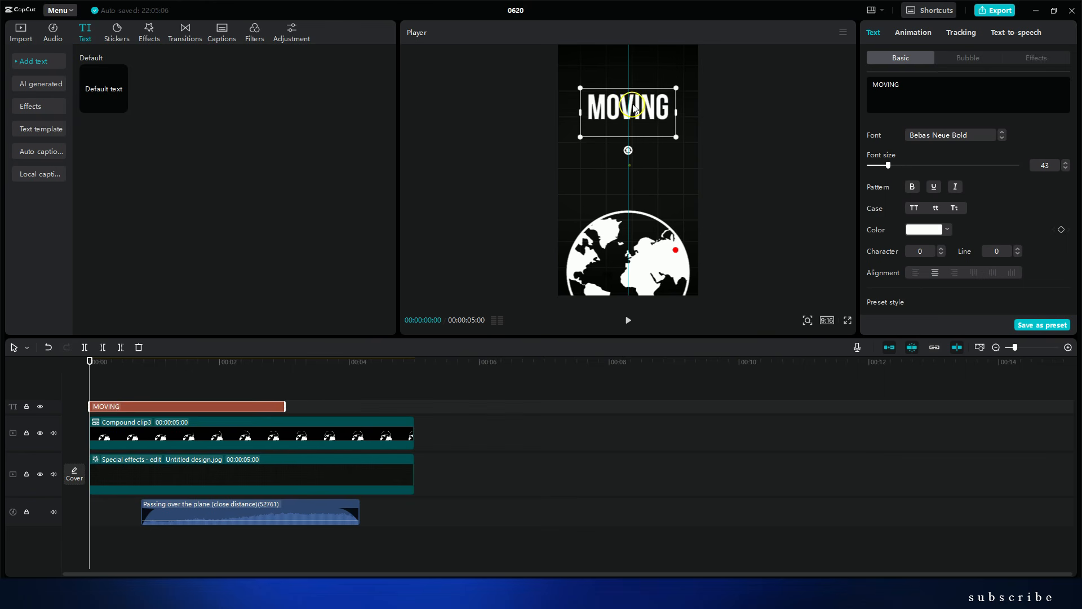
left_click_drag(285, 406, 330, 406)
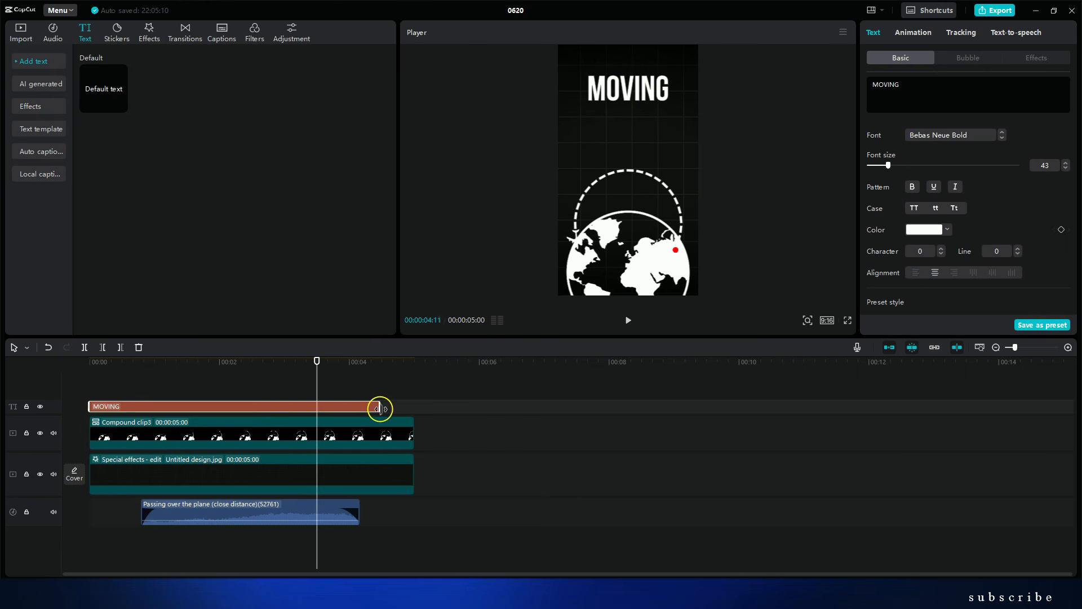
left_click_drag(407, 410, 411, 409)
- Apply the Jiggly loop animation to the MOVING text
left_click(191, 393)
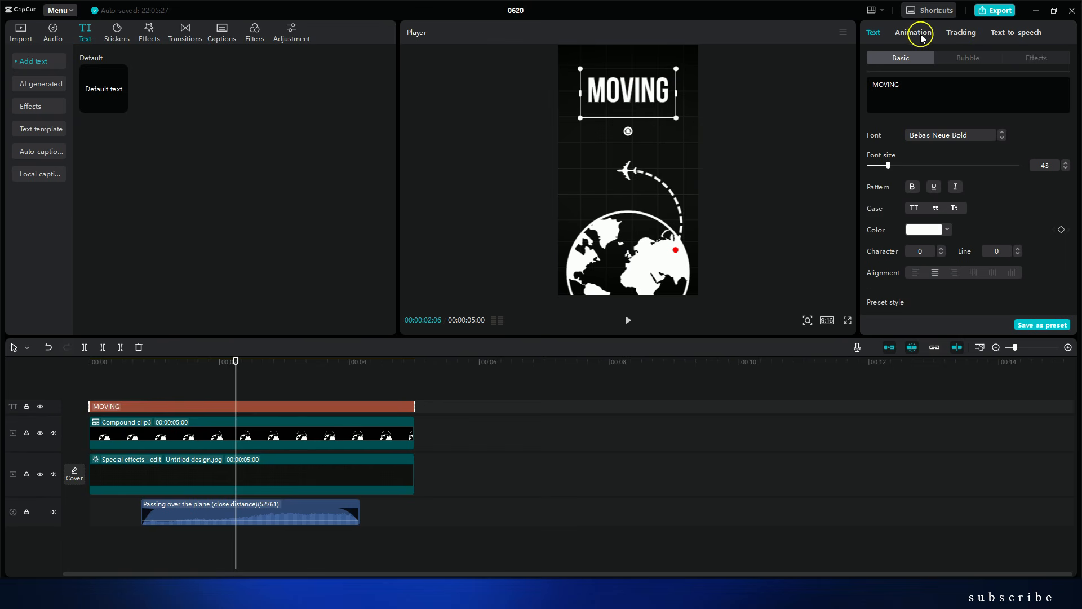
left_click(921, 35)
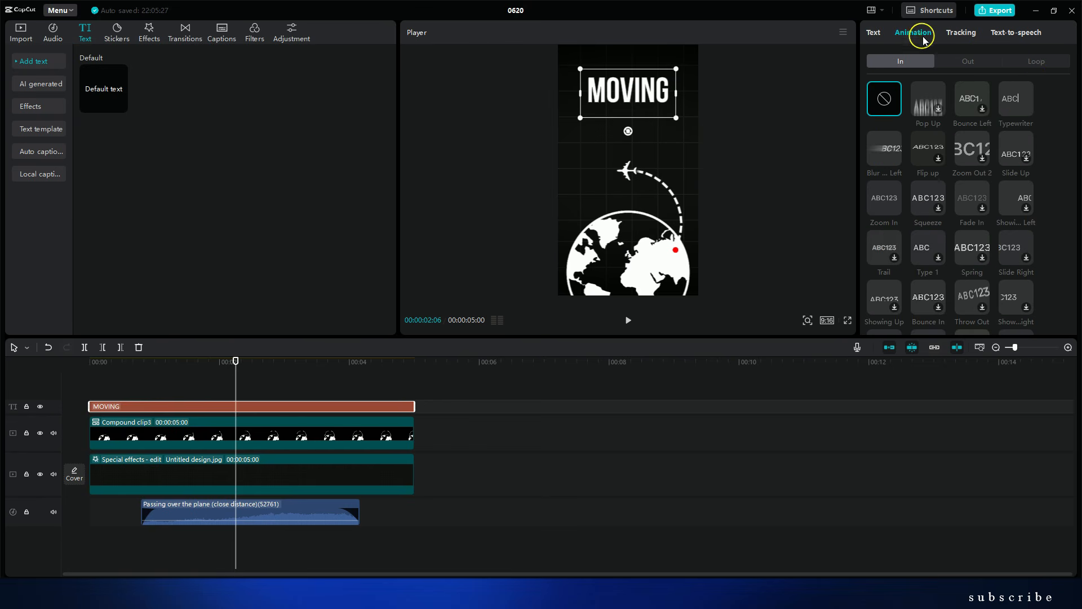
left_click(1047, 62)
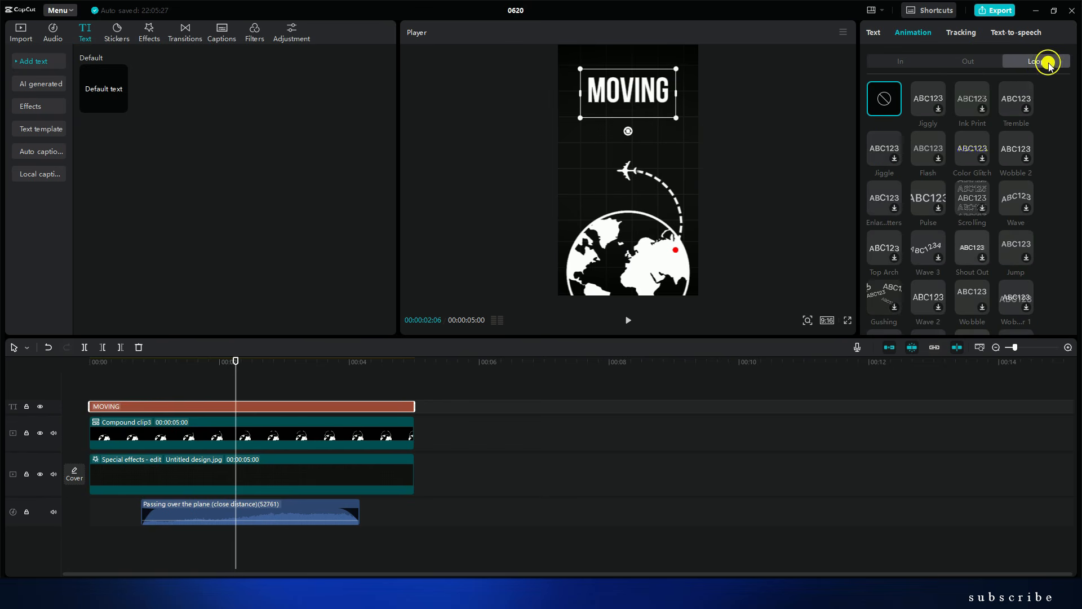
left_click(928, 101)
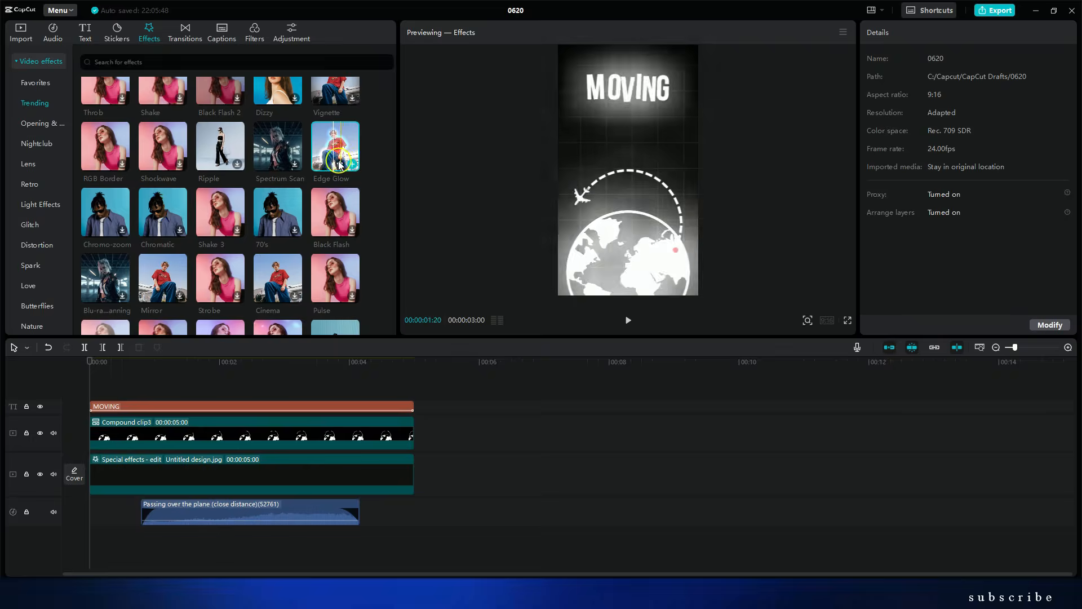
- Add the Edge Glow effect from 00:00:00:00 to 00:00:05:00 with glow 11, and play back the result
left_click_drag(335, 145, 89, 374)
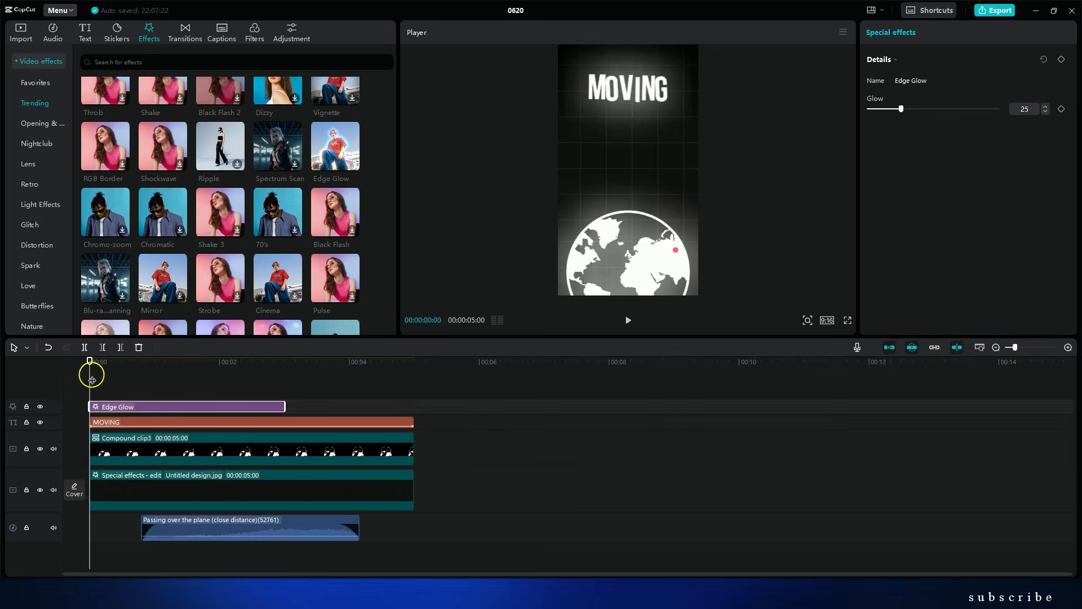
left_click_drag(286, 406, 415, 406)
left_click_drag(884, 113, 883, 113)
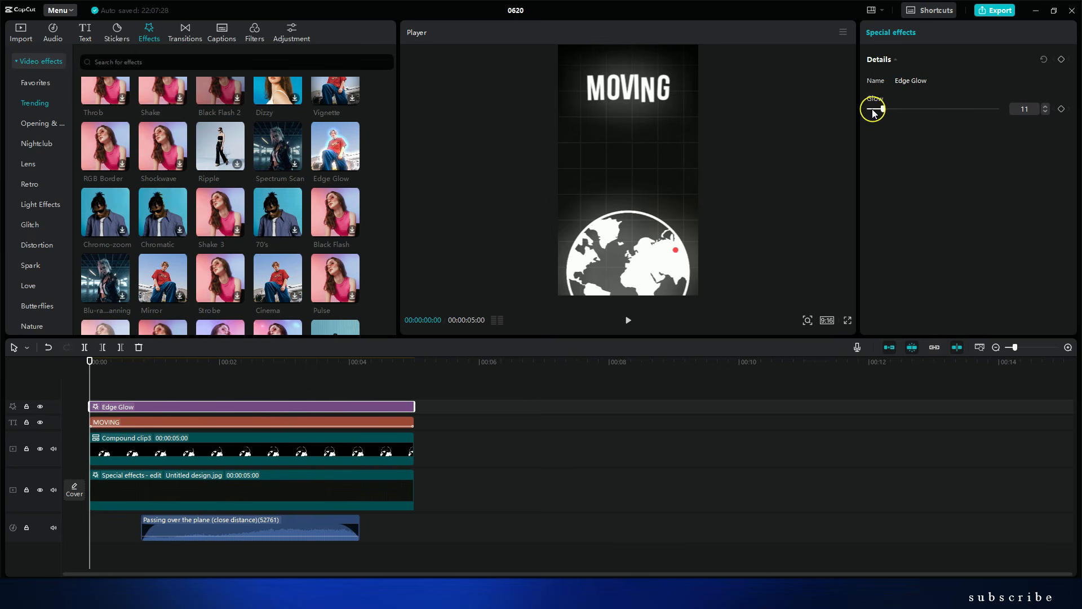
left_click(837, 188)
key("space")
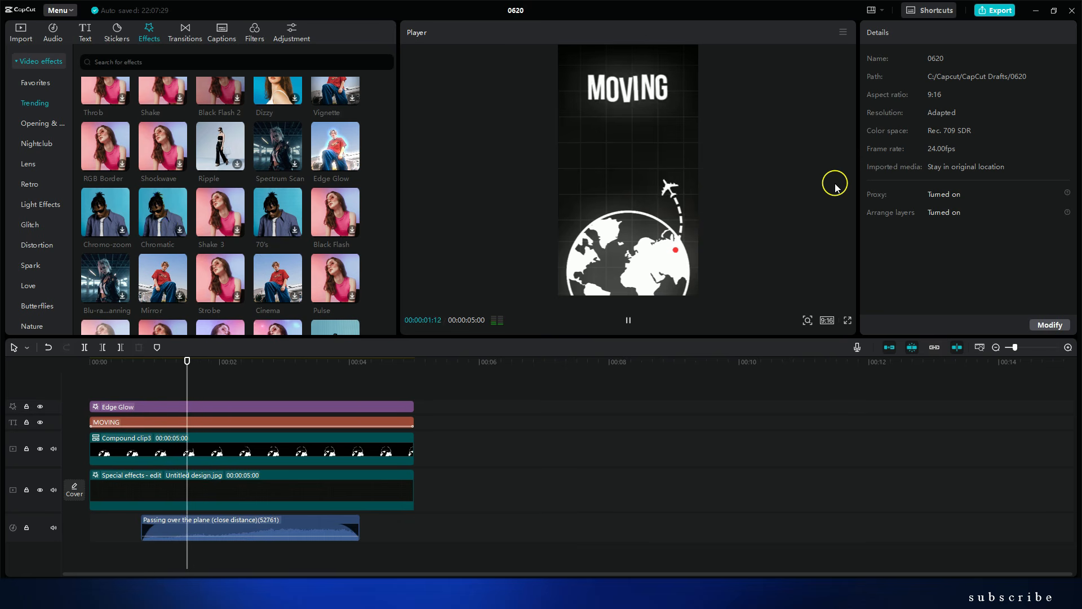